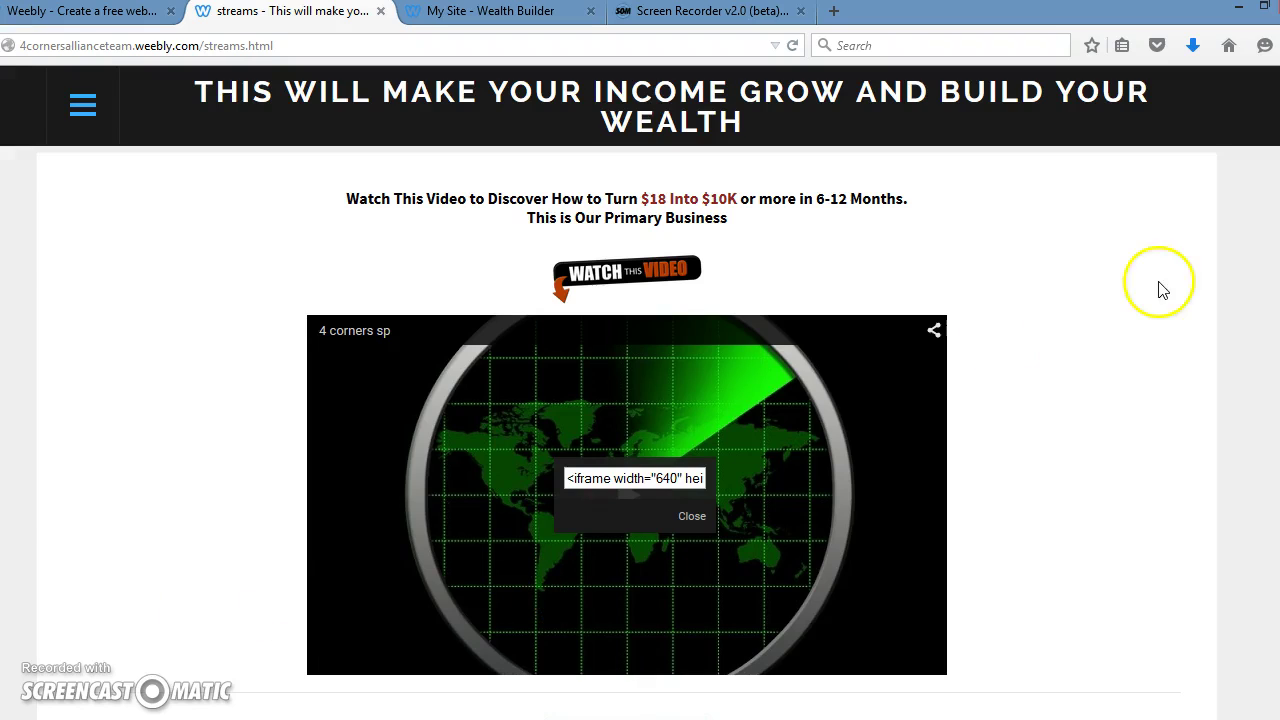
pyautogui.scroll(-5, 627, 400)
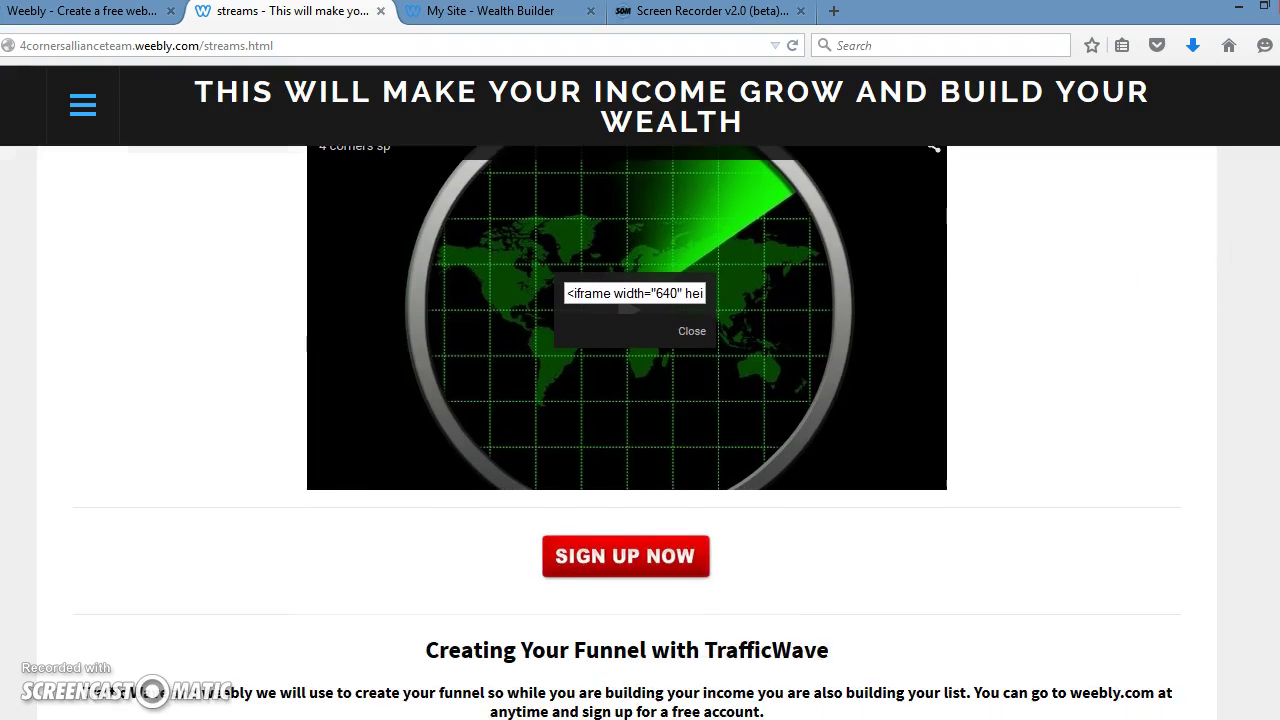
pyautogui.scroll(-7, 627, 400)
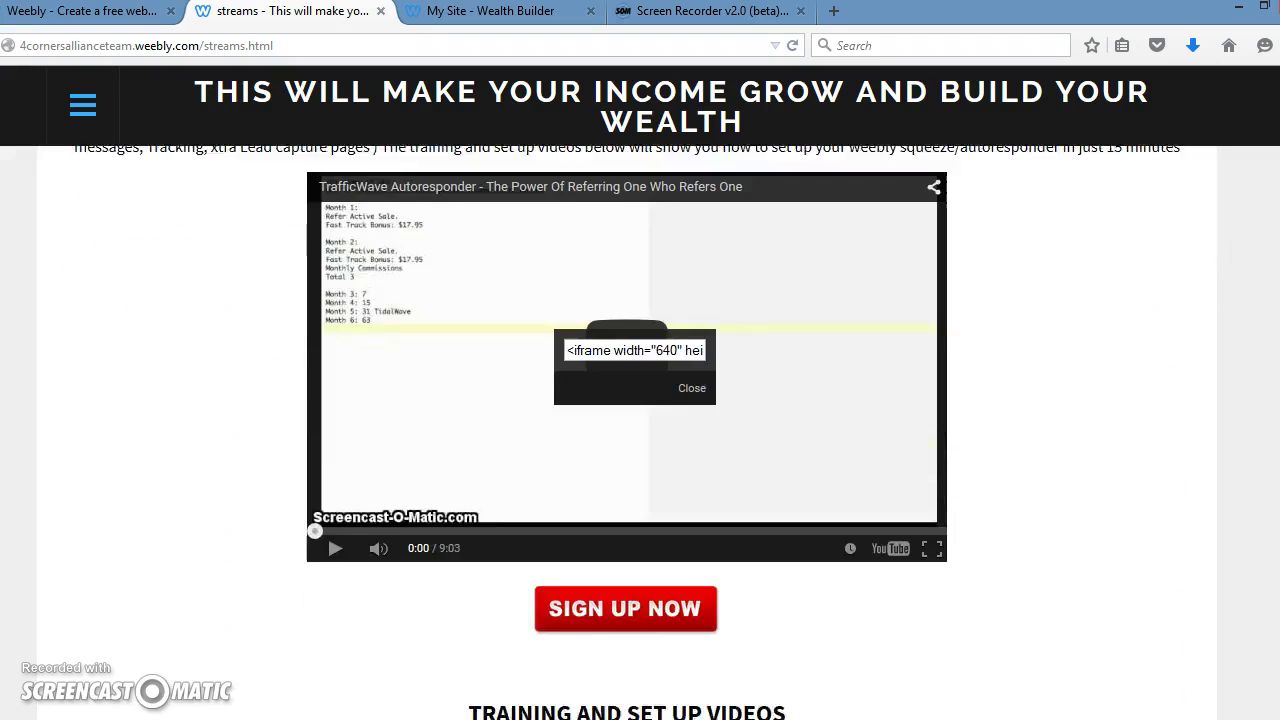
pyautogui.scroll(12, 627, 400)
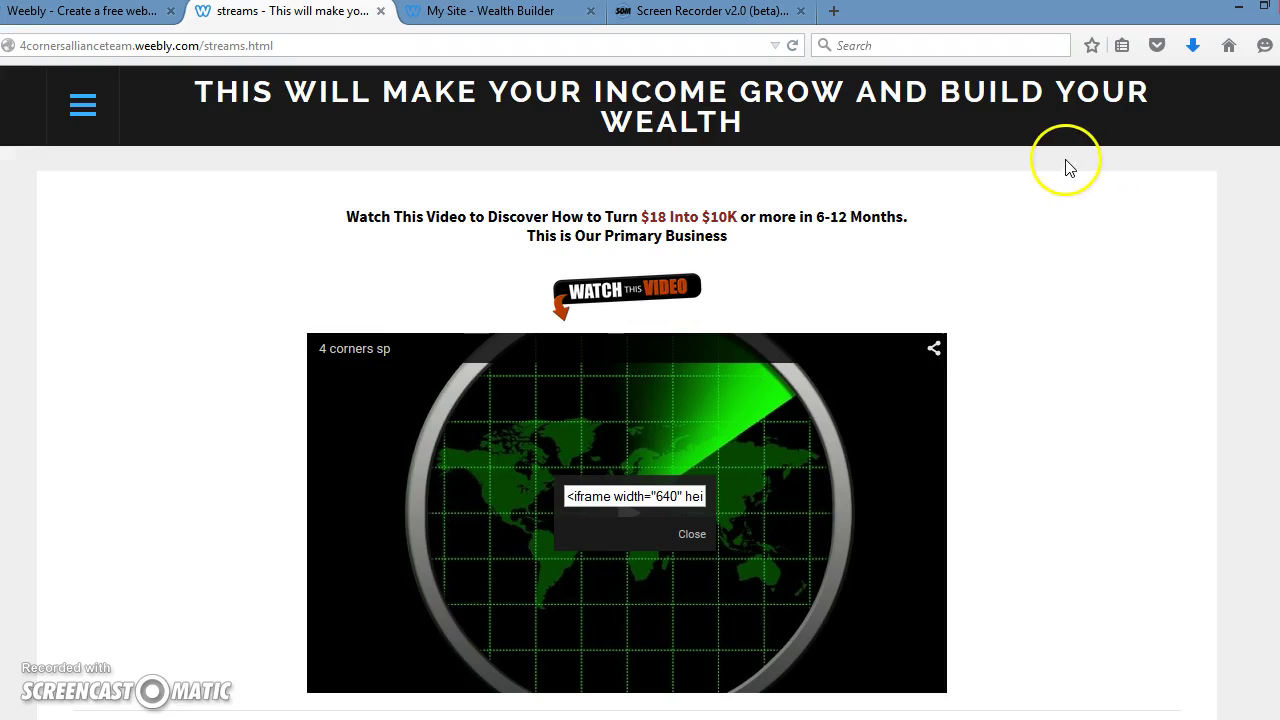
# Add a new site from the My Sites page and choose the Redux theme for it
pyautogui.click(120, 18)
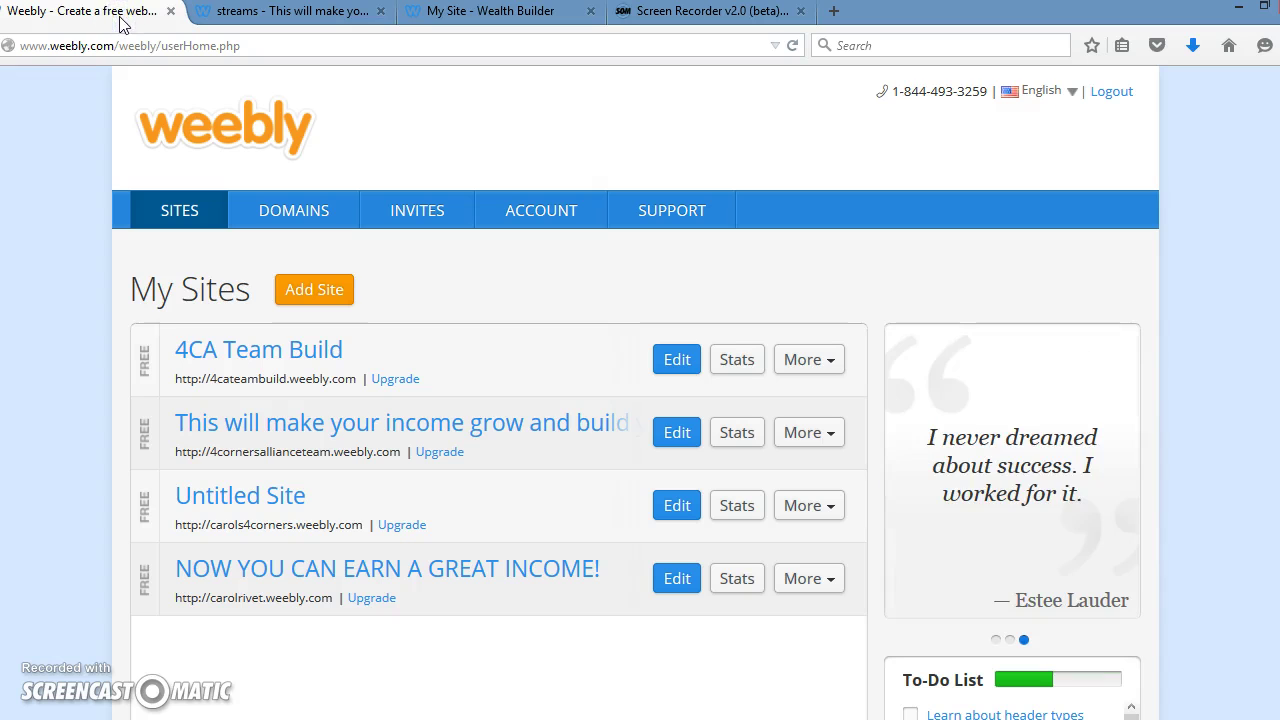
pyautogui.click(316, 292)
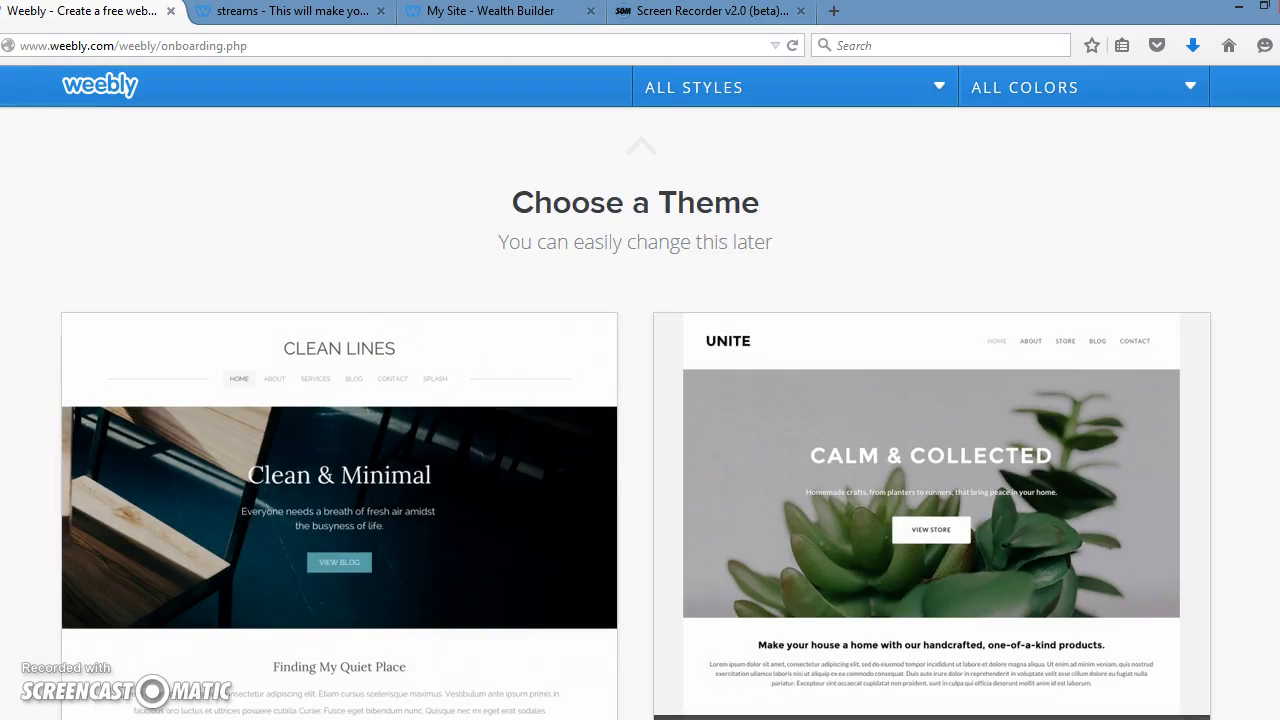
pyautogui.scroll(-5, 910, 372)
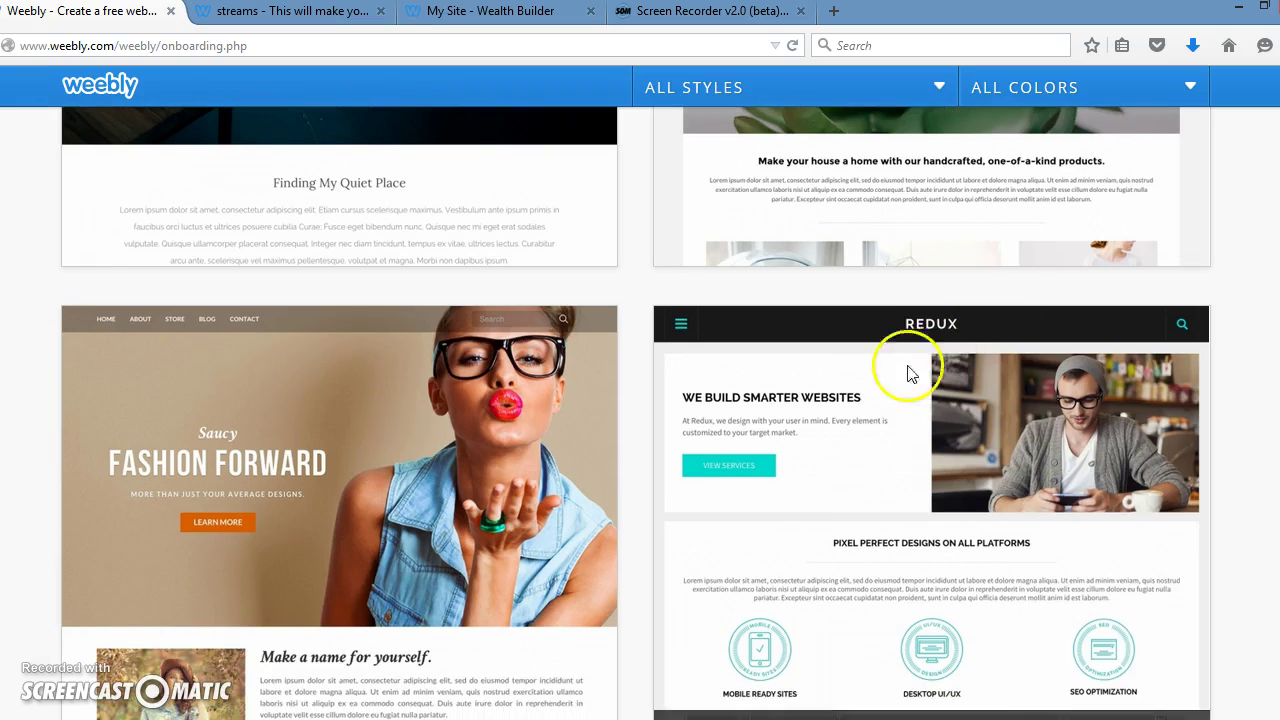
pyautogui.moveTo(886, 400)
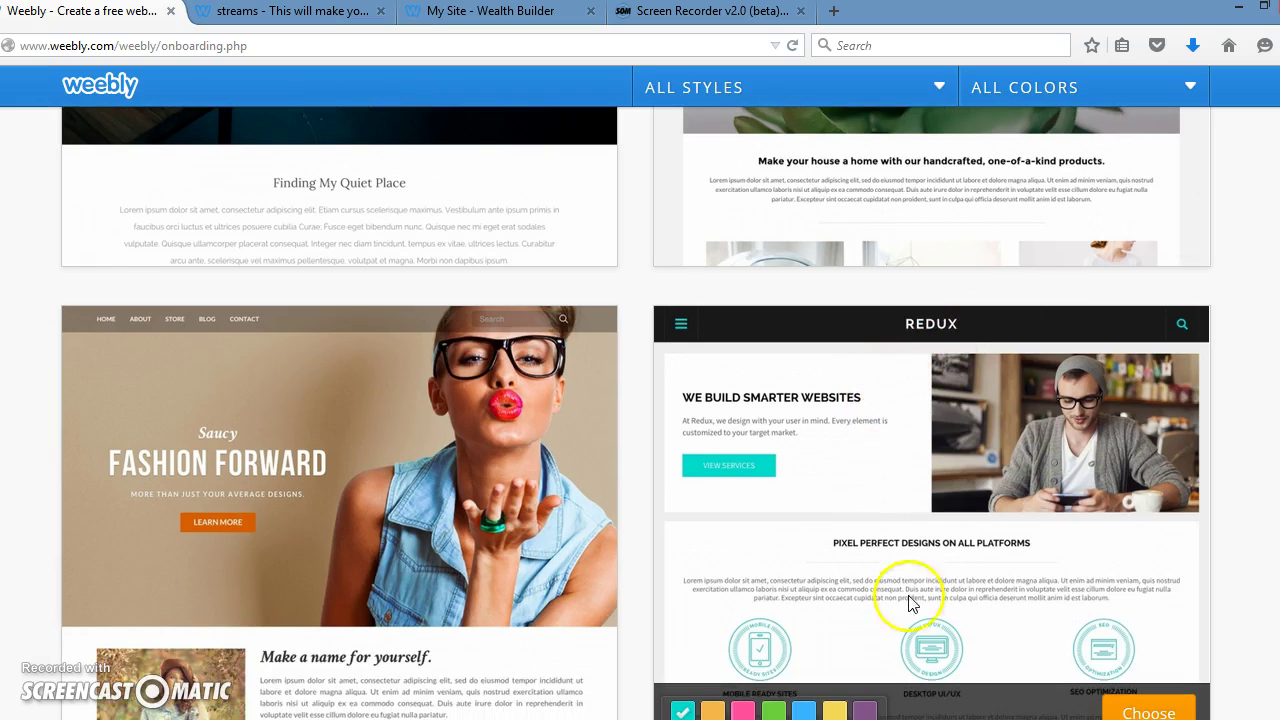
pyautogui.click(1141, 707)
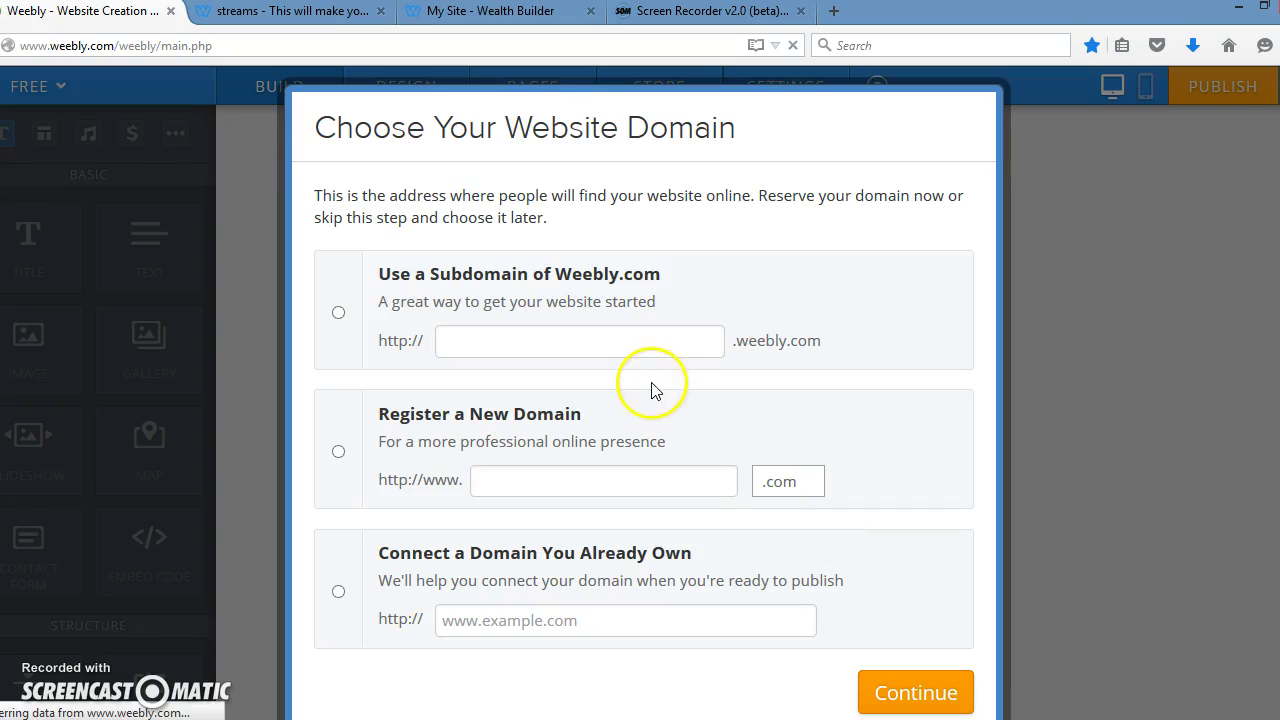
# Reserve a free Weebly subdomain for the site, made of the owner's first name followed by 101
pyautogui.click(643, 343)
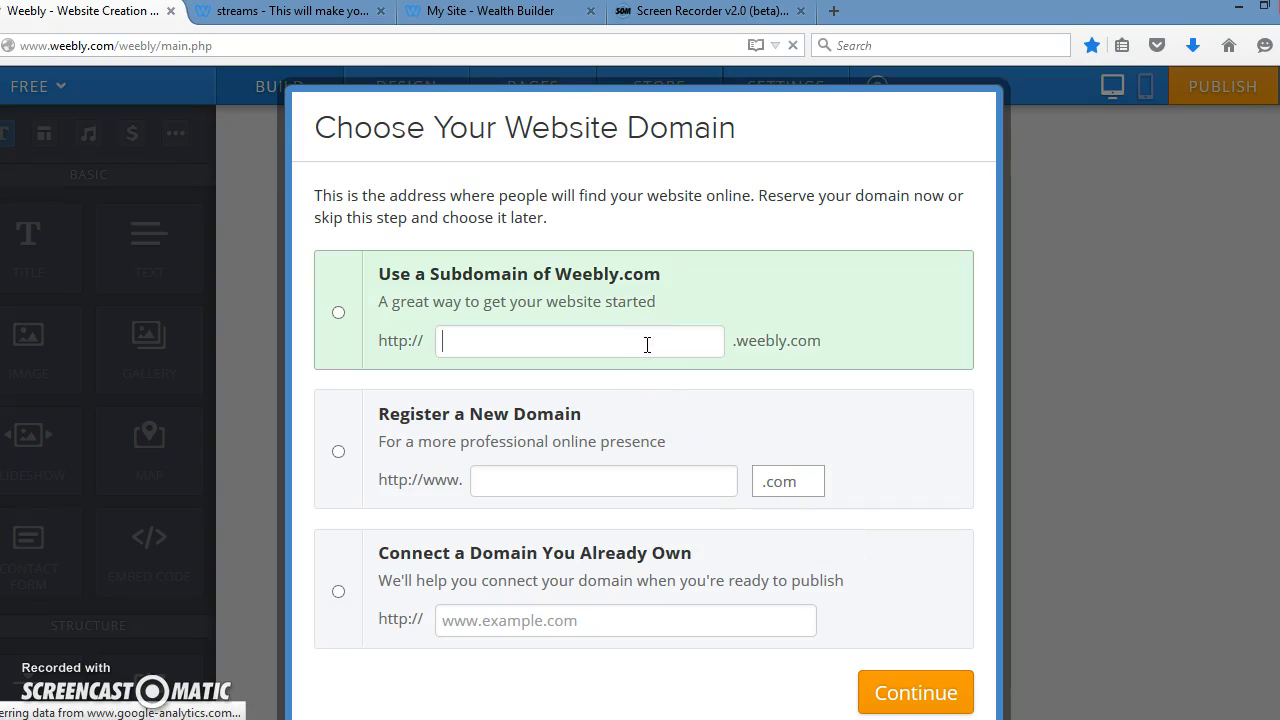
pyautogui.write('ca')
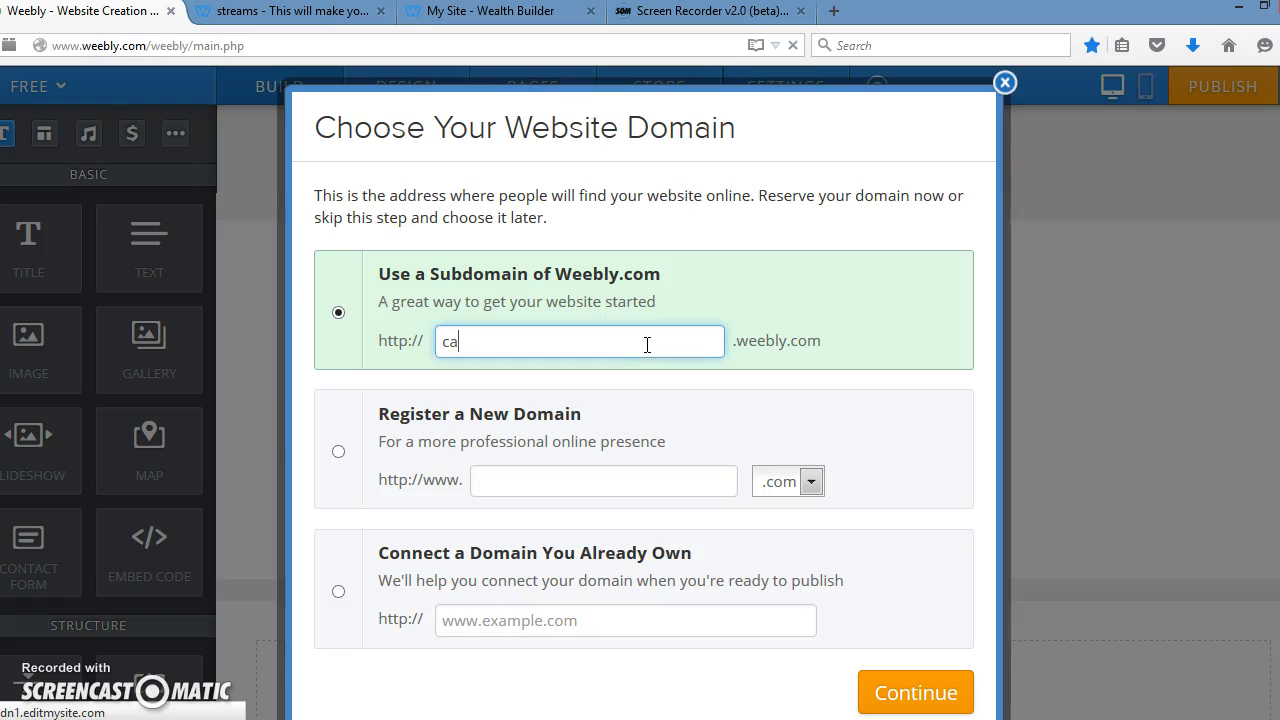
pyautogui.write('rol101')
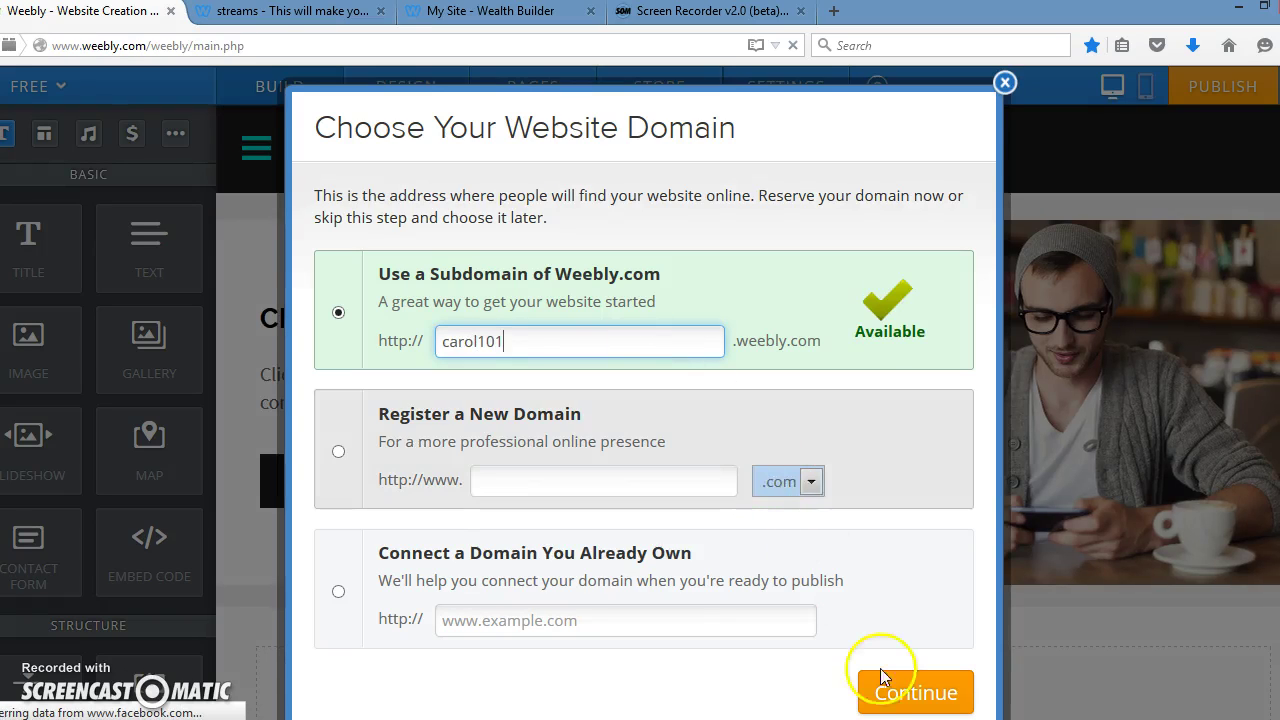
pyautogui.click(903, 693)
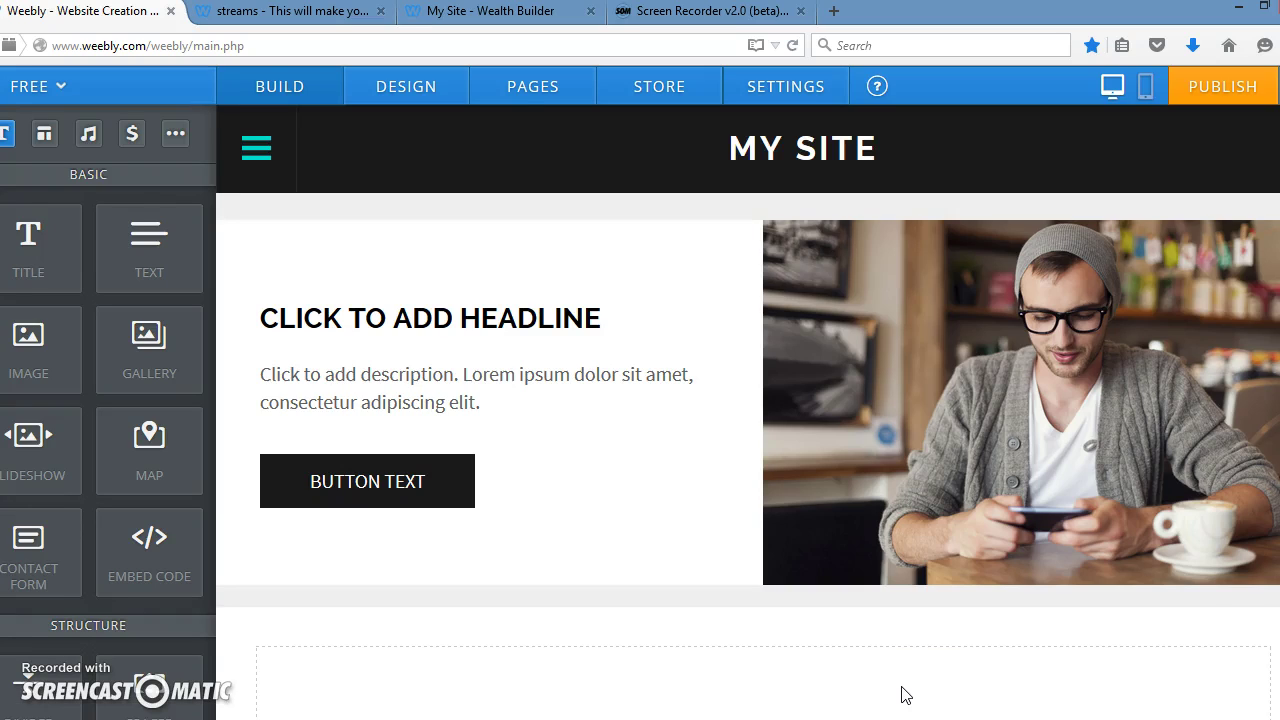
# Change the home page's layout from the landing page type to No Header
pyautogui.scroll(-3, 1265, 560)
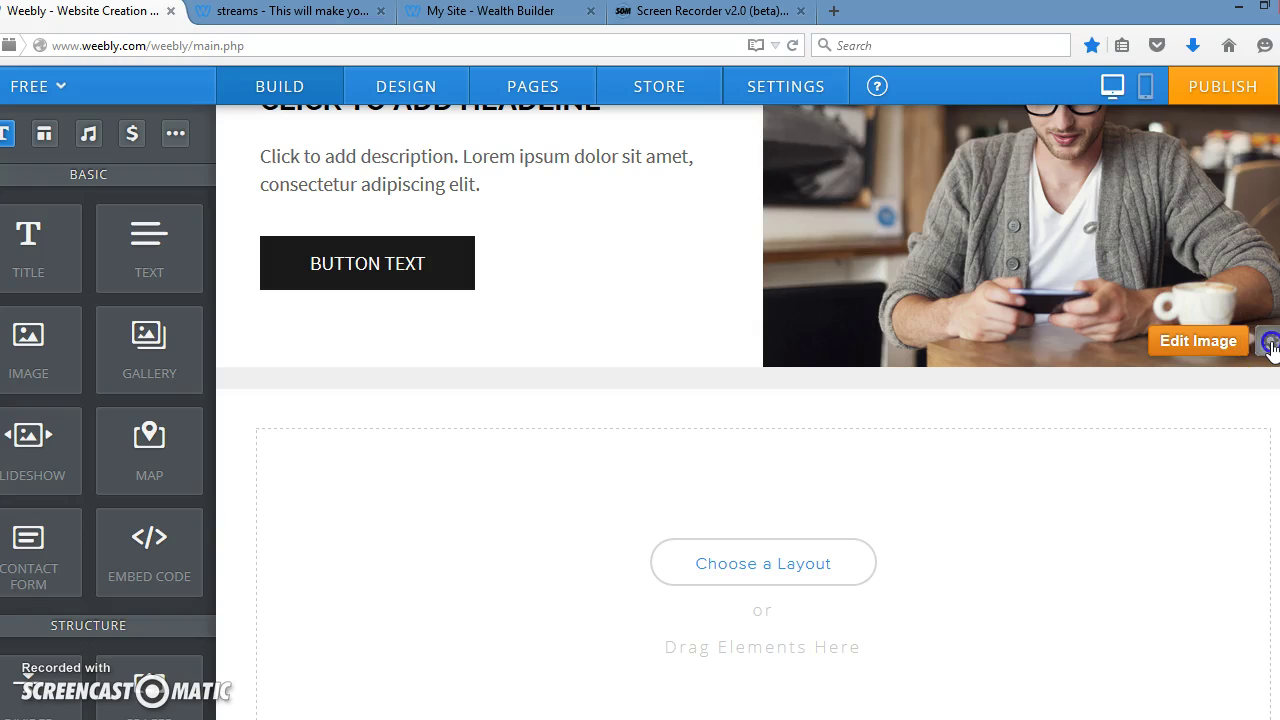
pyautogui.click(1268, 342)
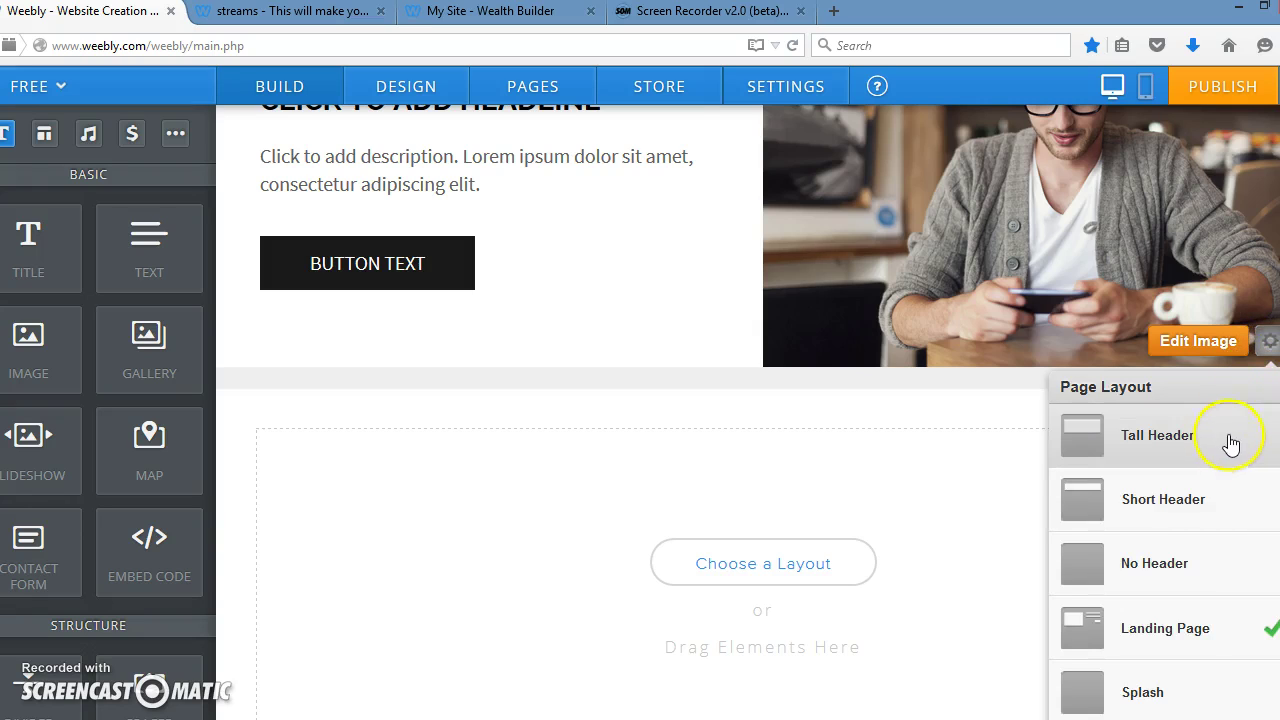
pyautogui.click(1148, 567)
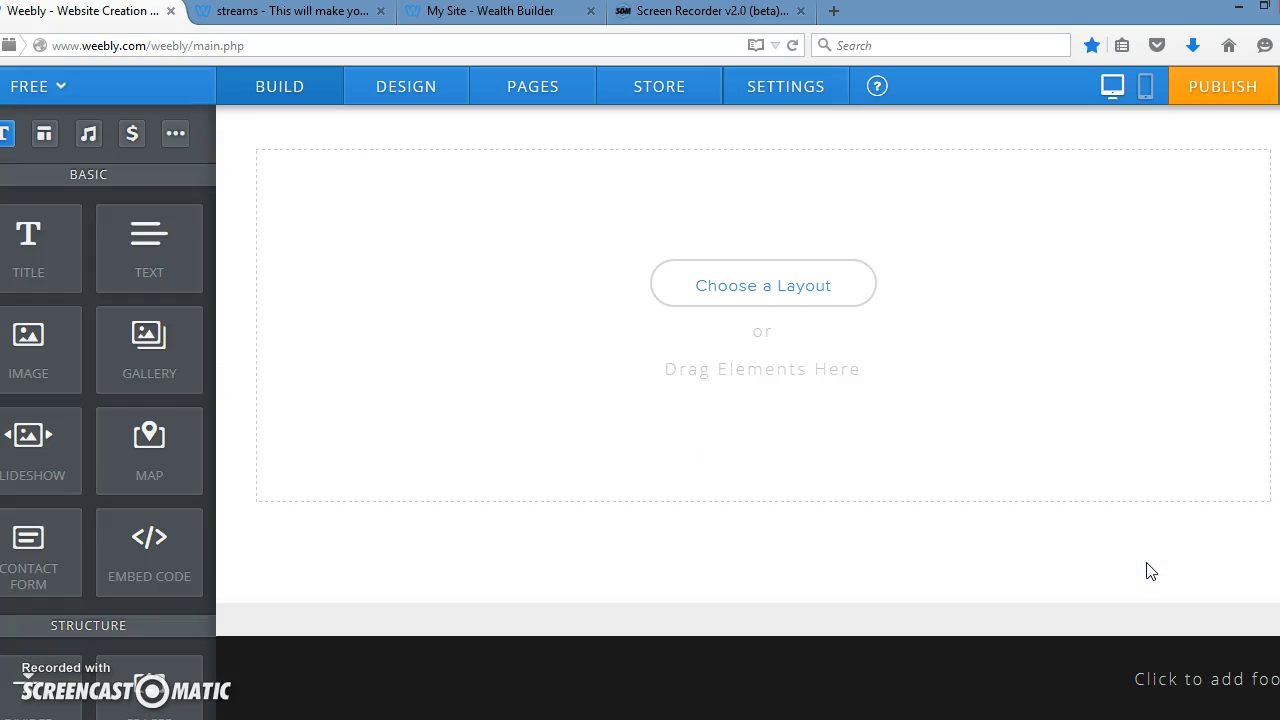
# Compare the headings of the existing streams and Wealth Builder pages, returning to the new site's editor
pyautogui.scroll(1, 748, 412)
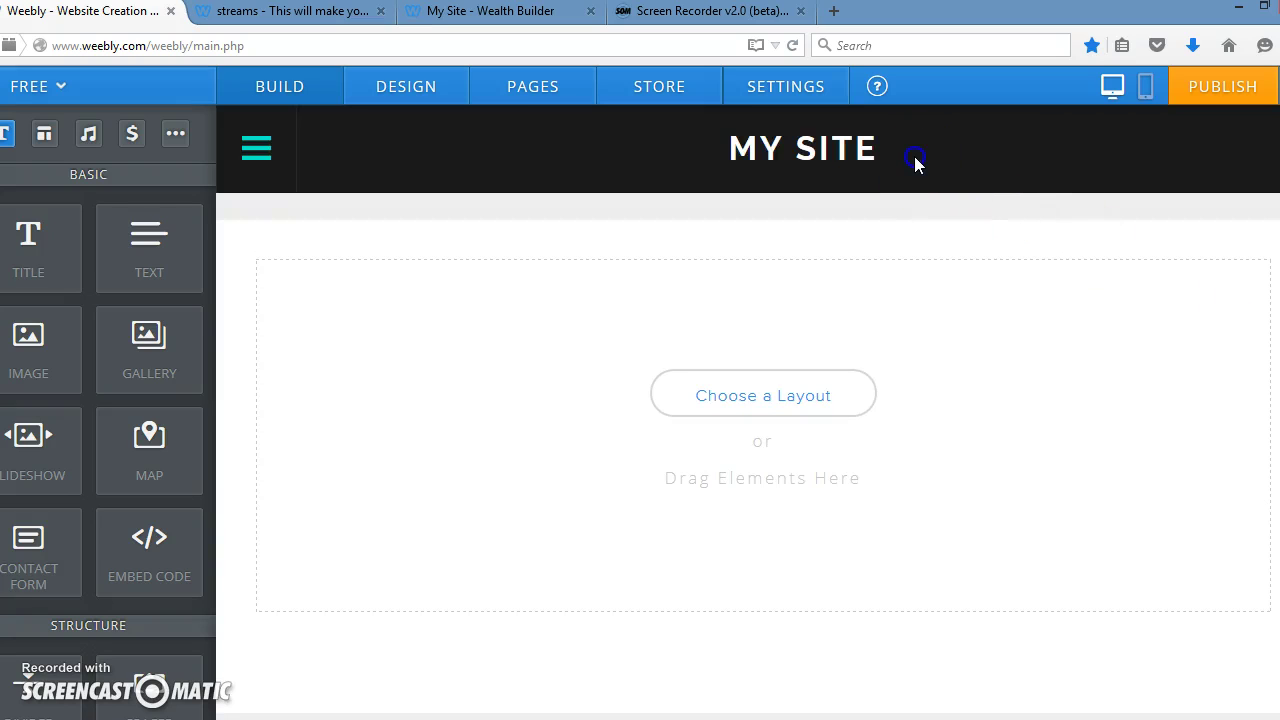
pyautogui.click(877, 146)
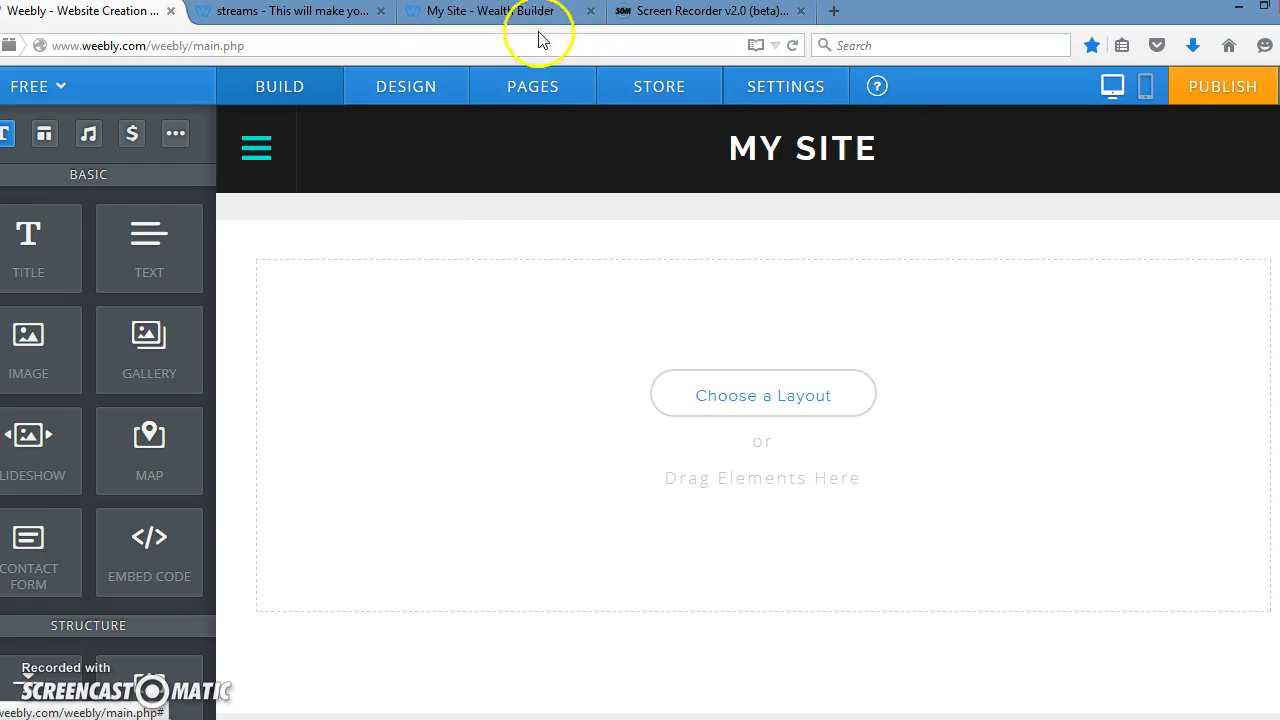
pyautogui.click(330, 12)
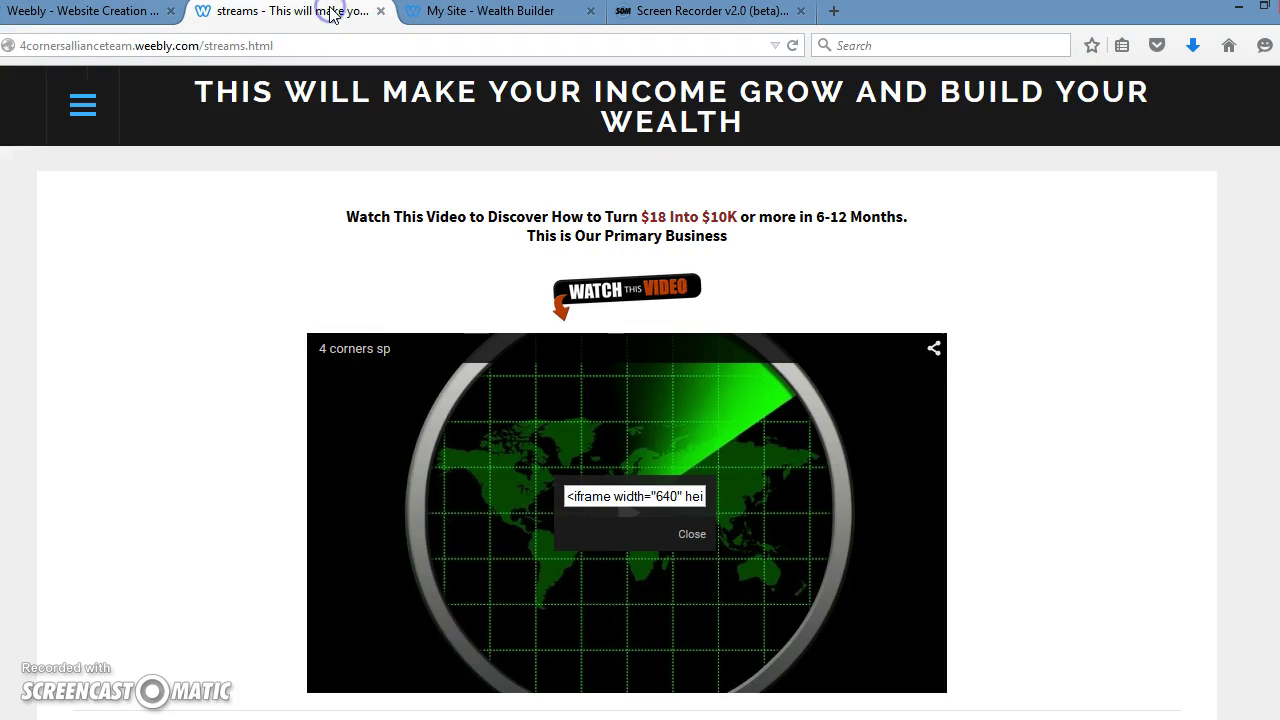
pyautogui.click(498, 14)
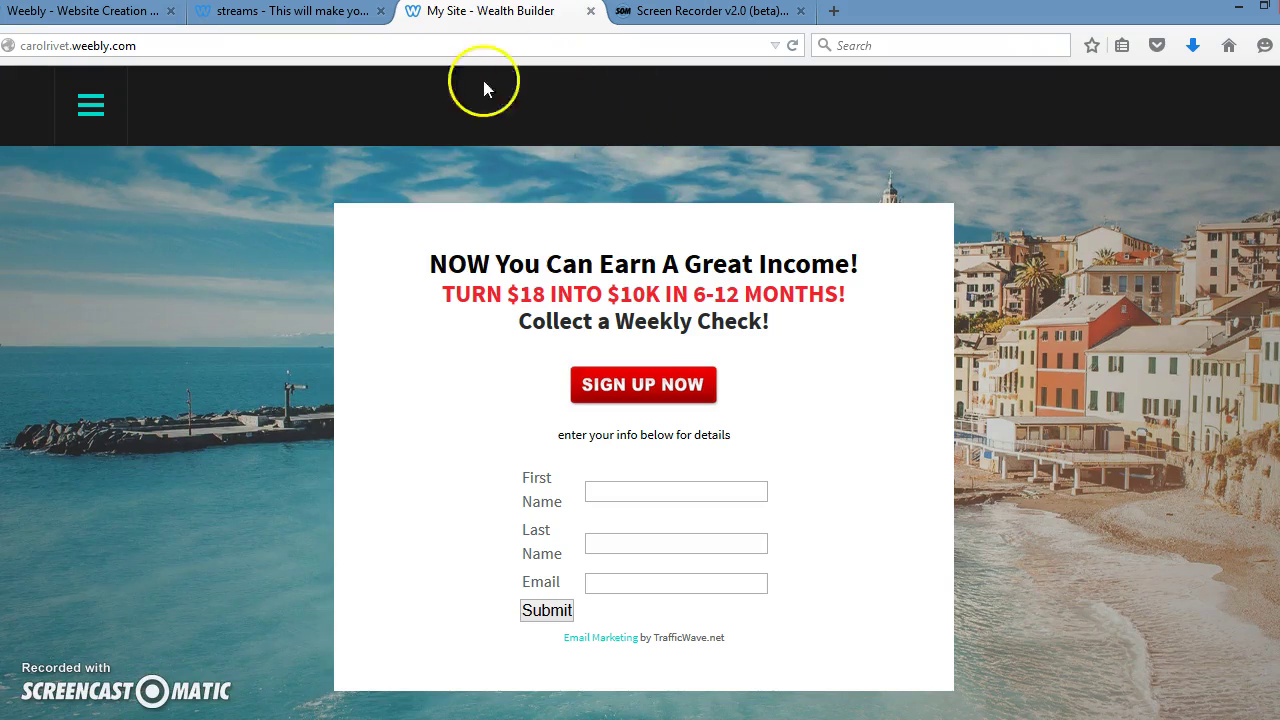
pyautogui.click(140, 11)
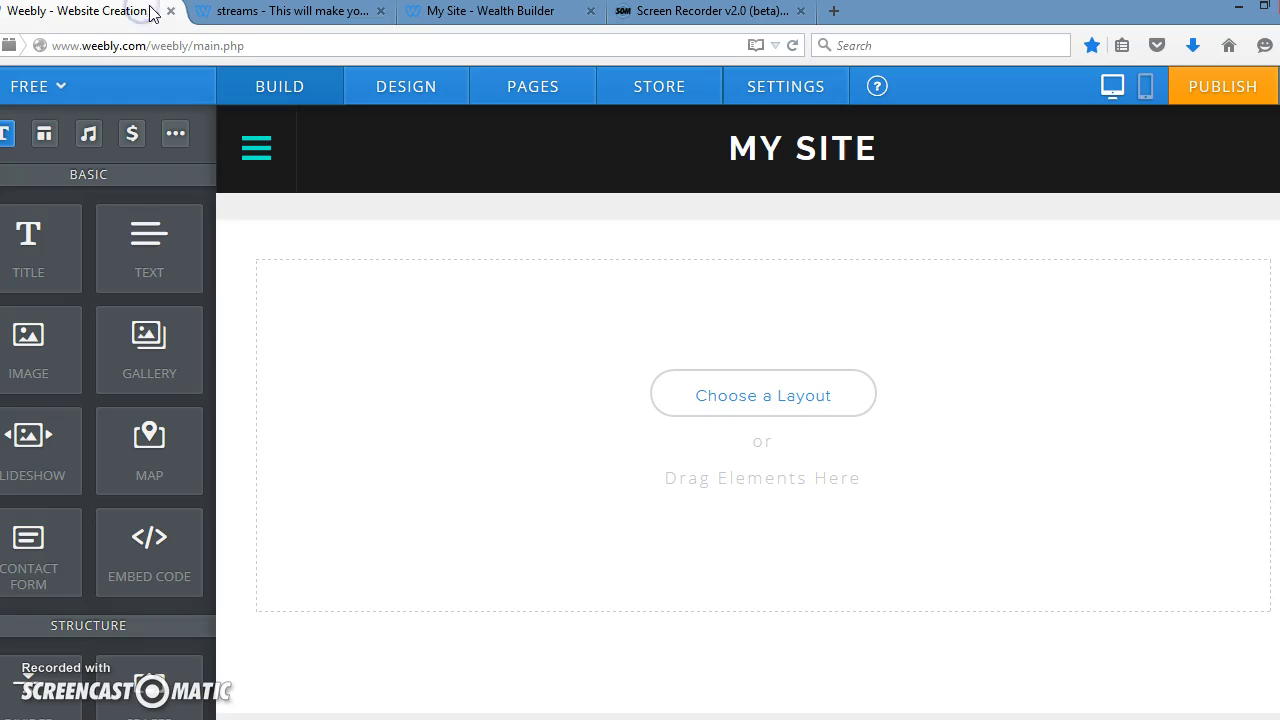
pyautogui.click(530, 11)
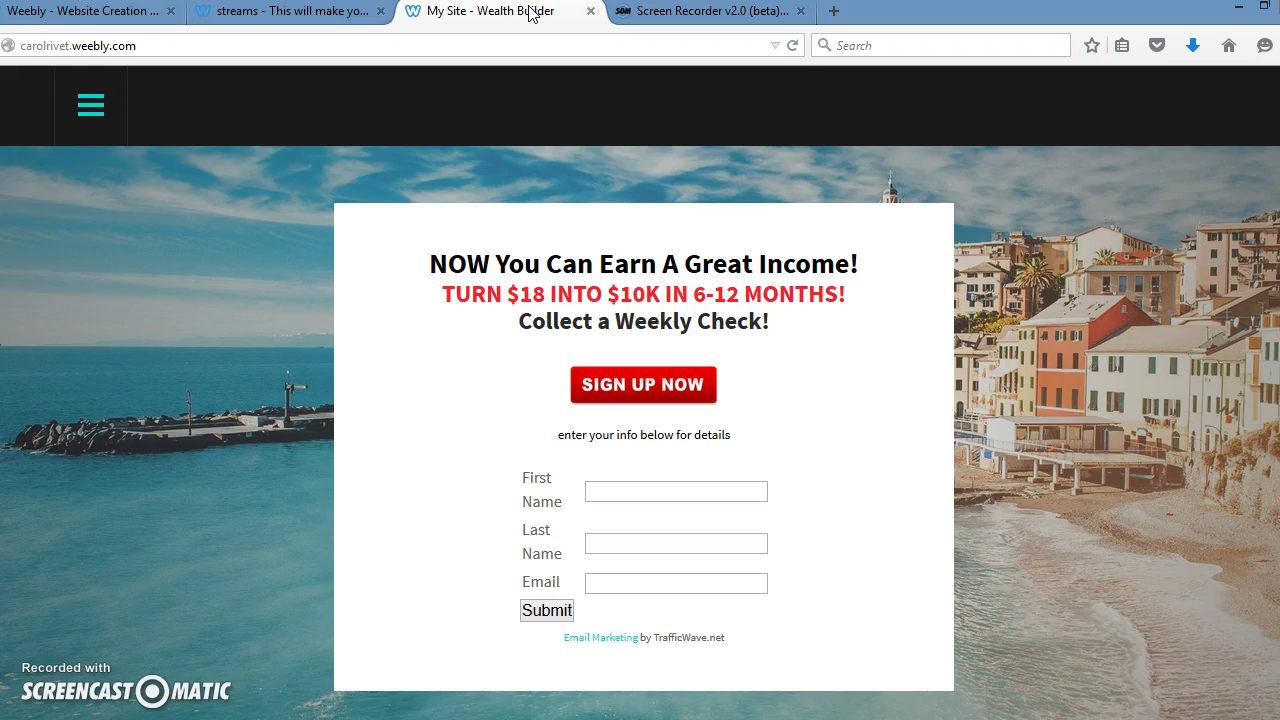
pyautogui.click(105, 11)
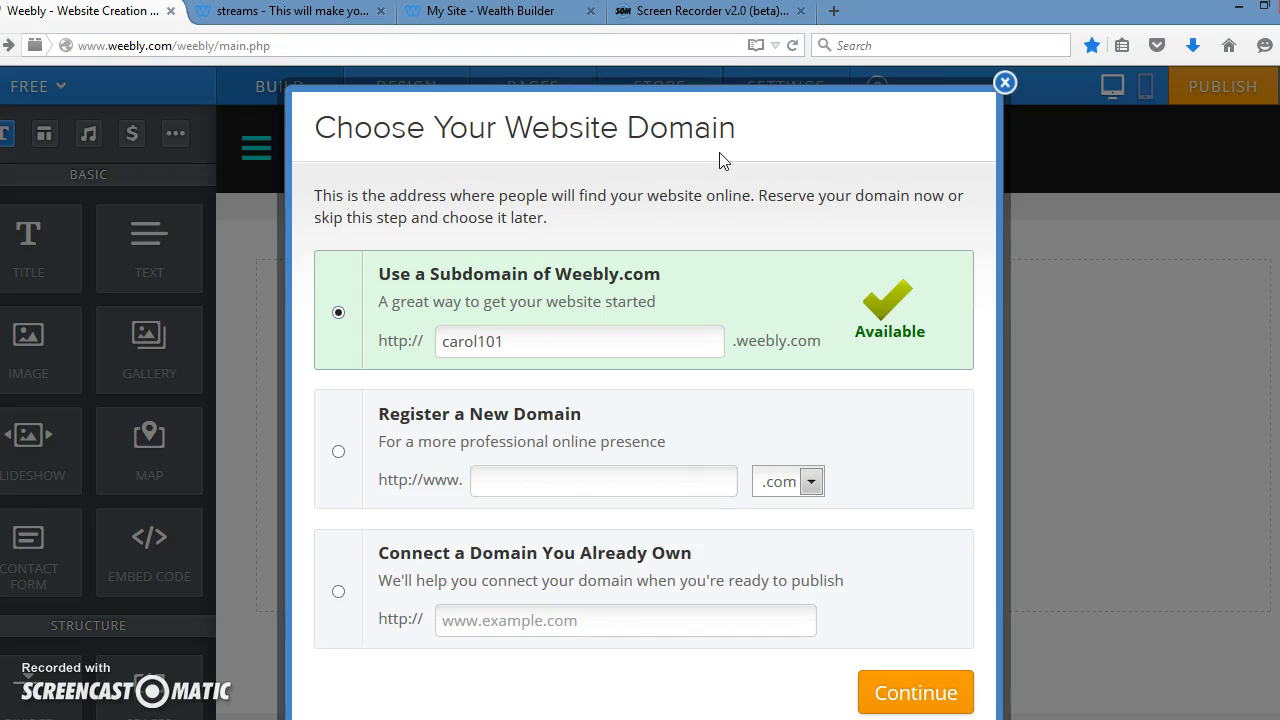
pyautogui.click(968, 104)
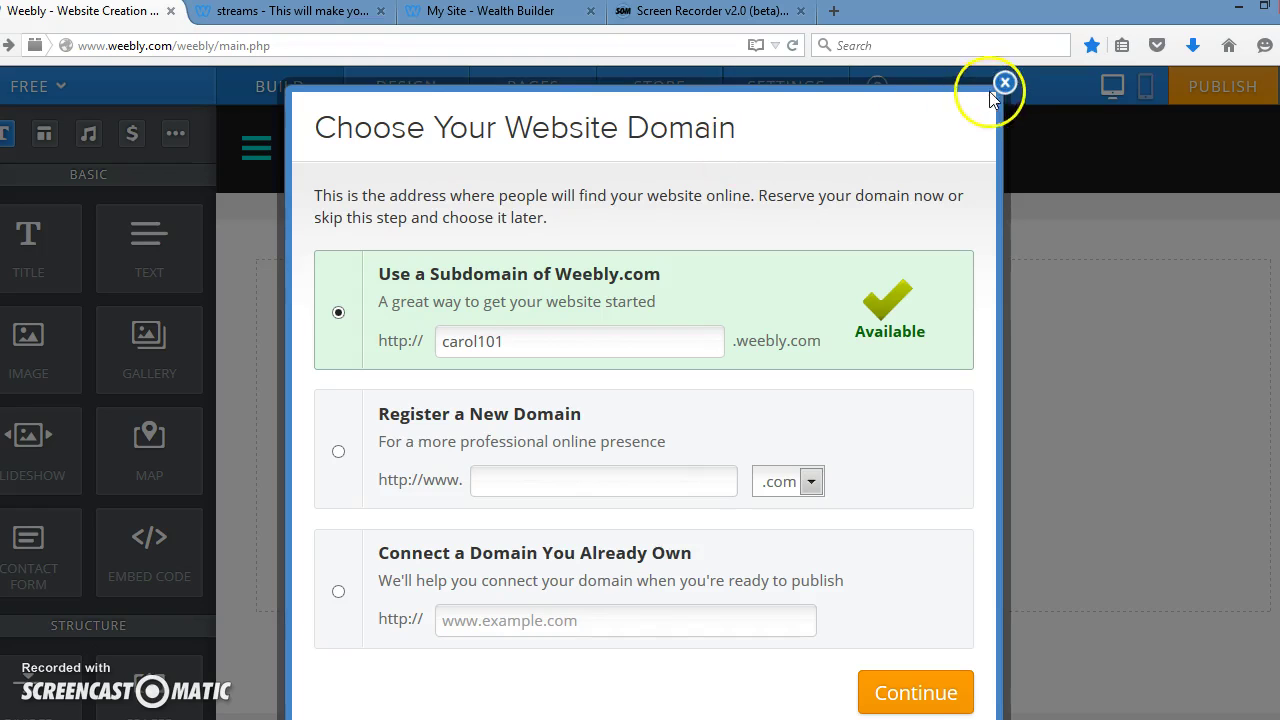
pyautogui.click(940, 700)
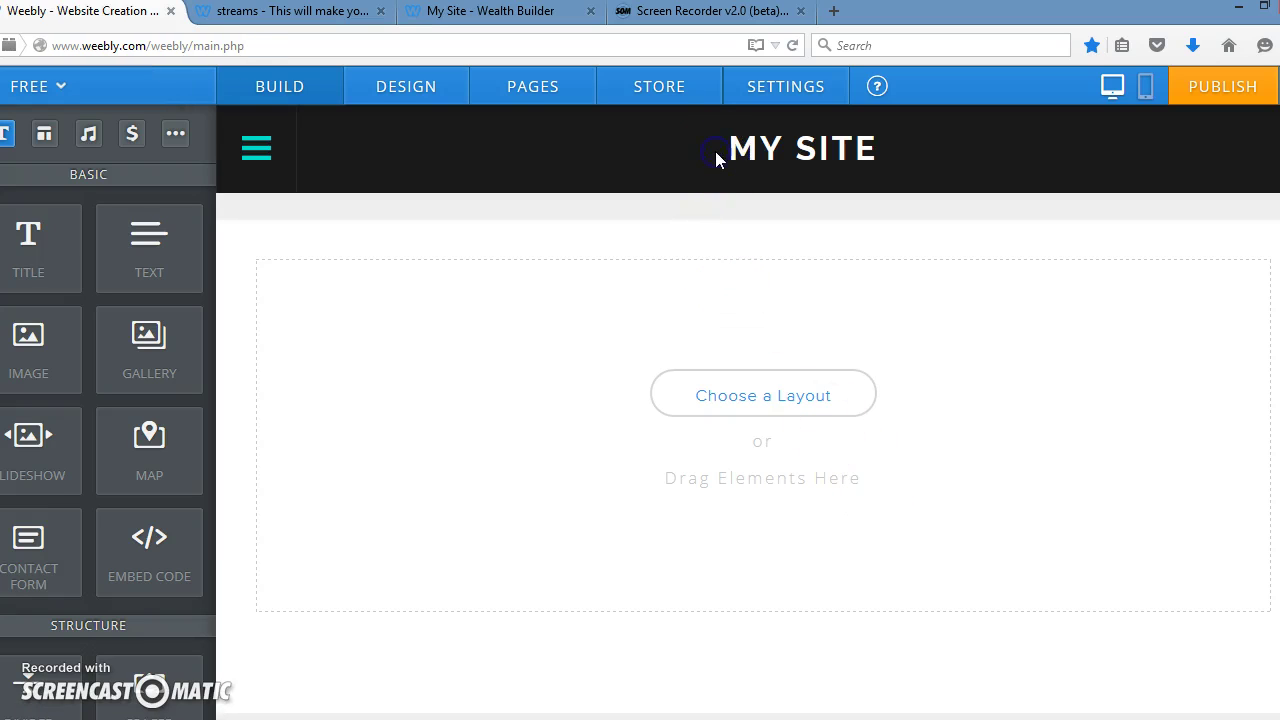
# Insert the site title "THIS WILL MAKE YOUR INCOME GROW AND BUILD YOUR WEALTH", matching the streams page, before the placeholder title
pyautogui.click(775, 151)
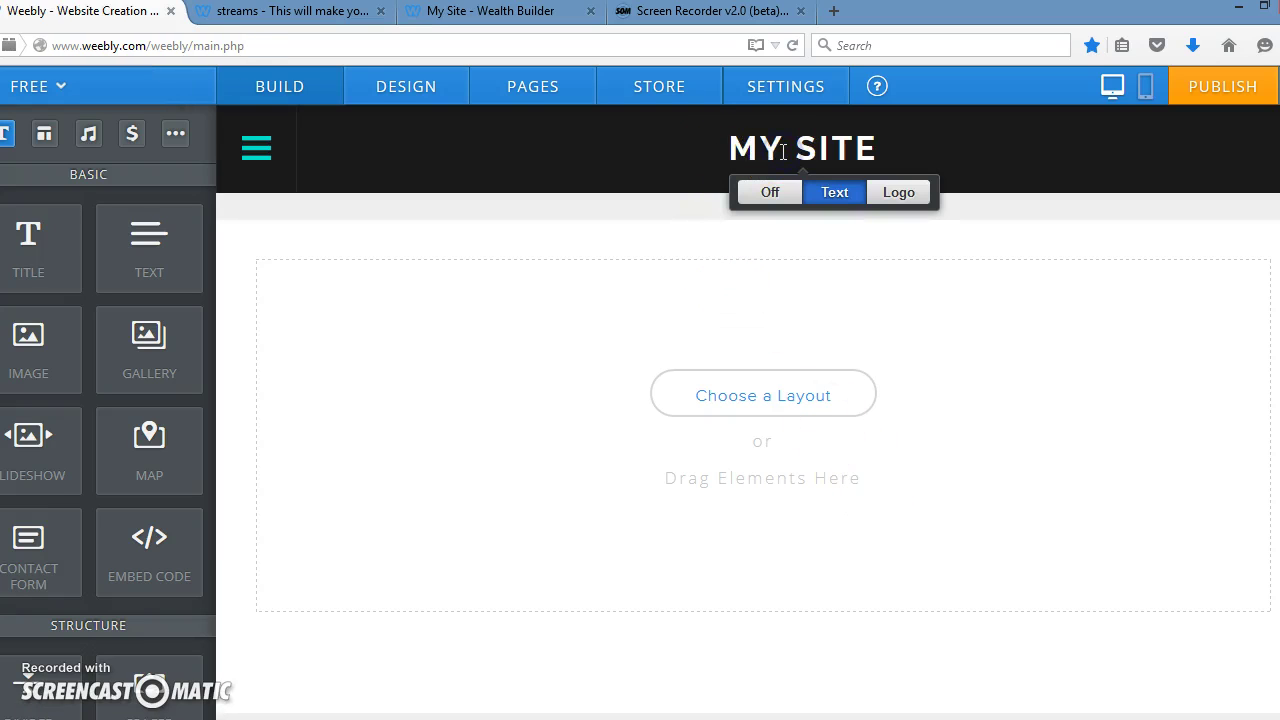
pyautogui.click(350, 22)
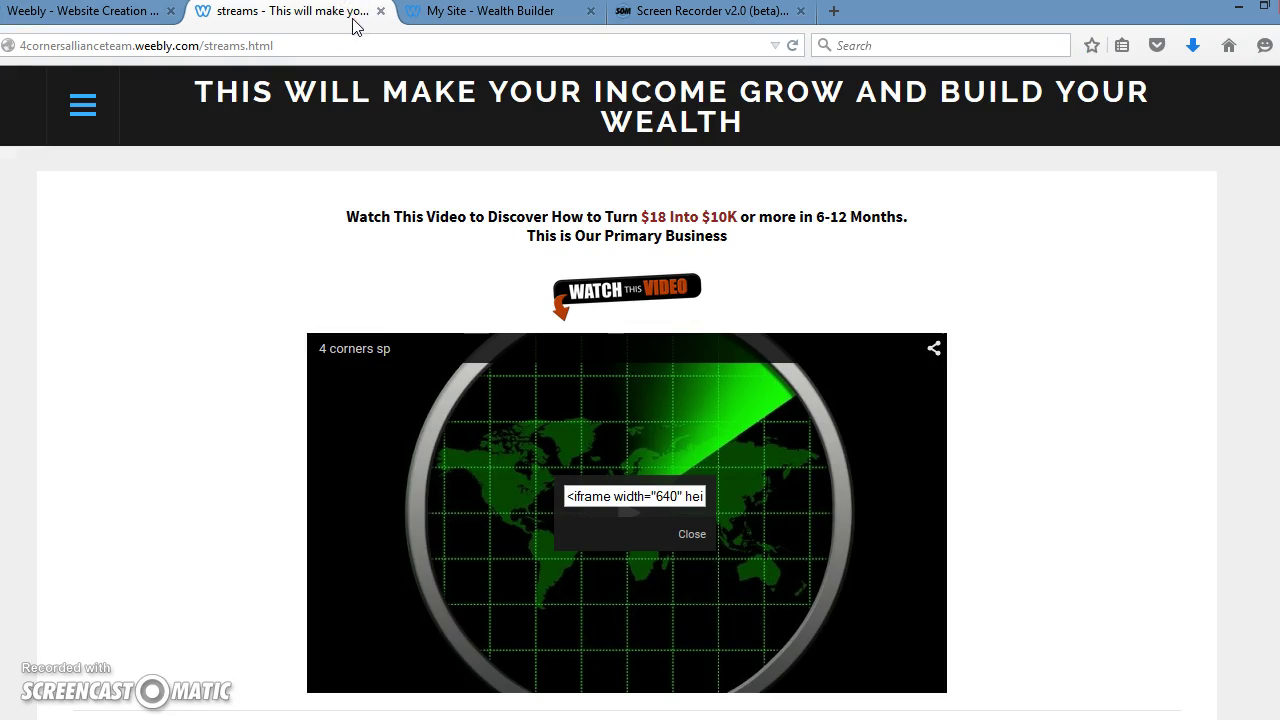
pyautogui.click(126, 18)
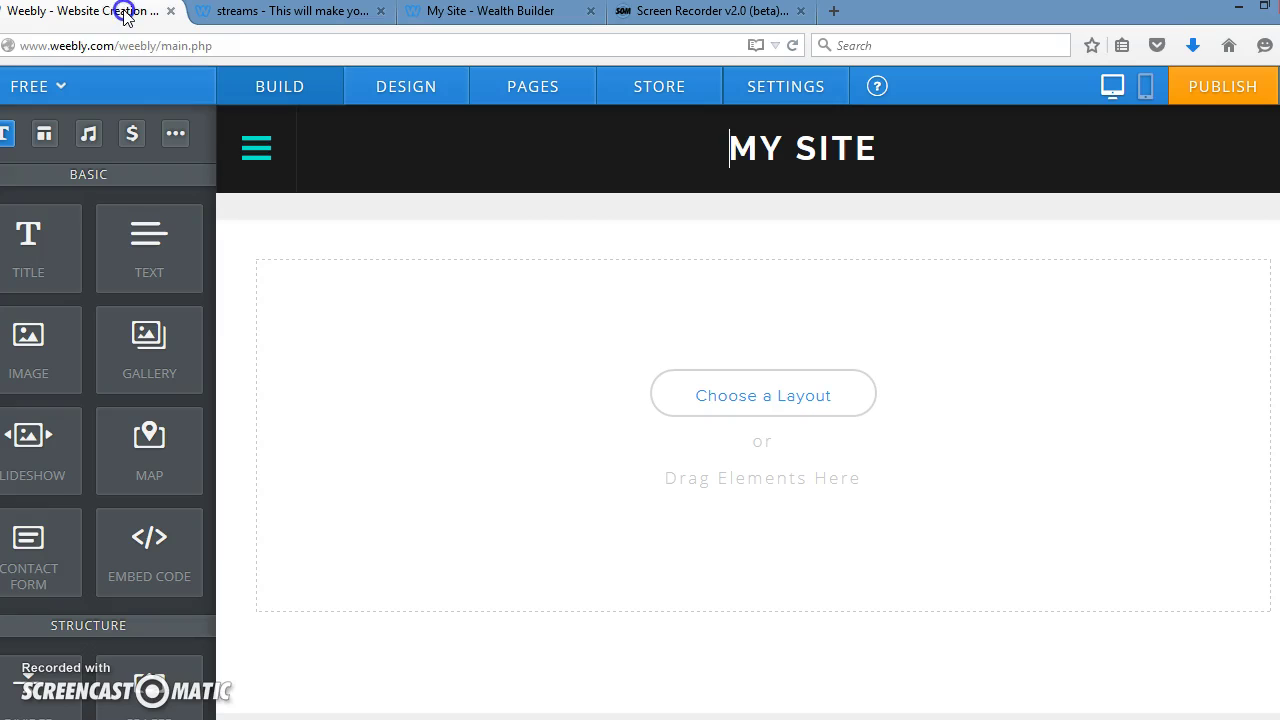
pyautogui.click(681, 167)
pyautogui.write('THIS')
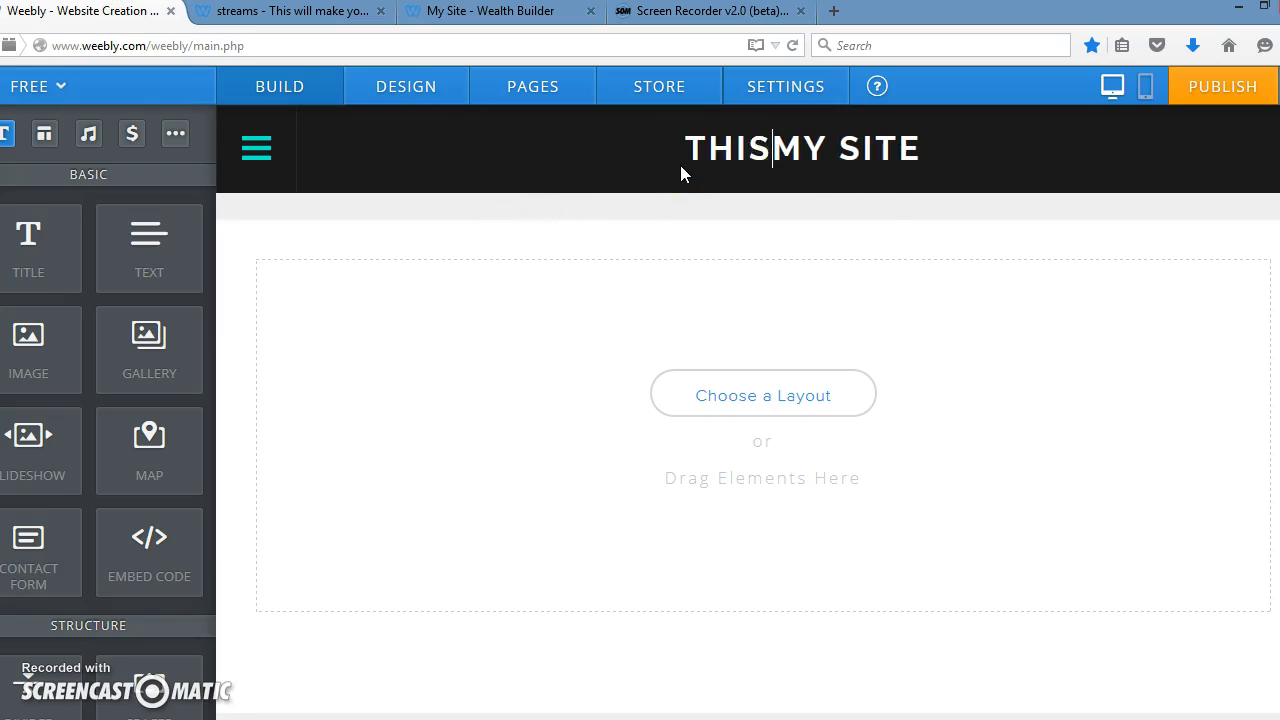
pyautogui.write(' WILL MA')
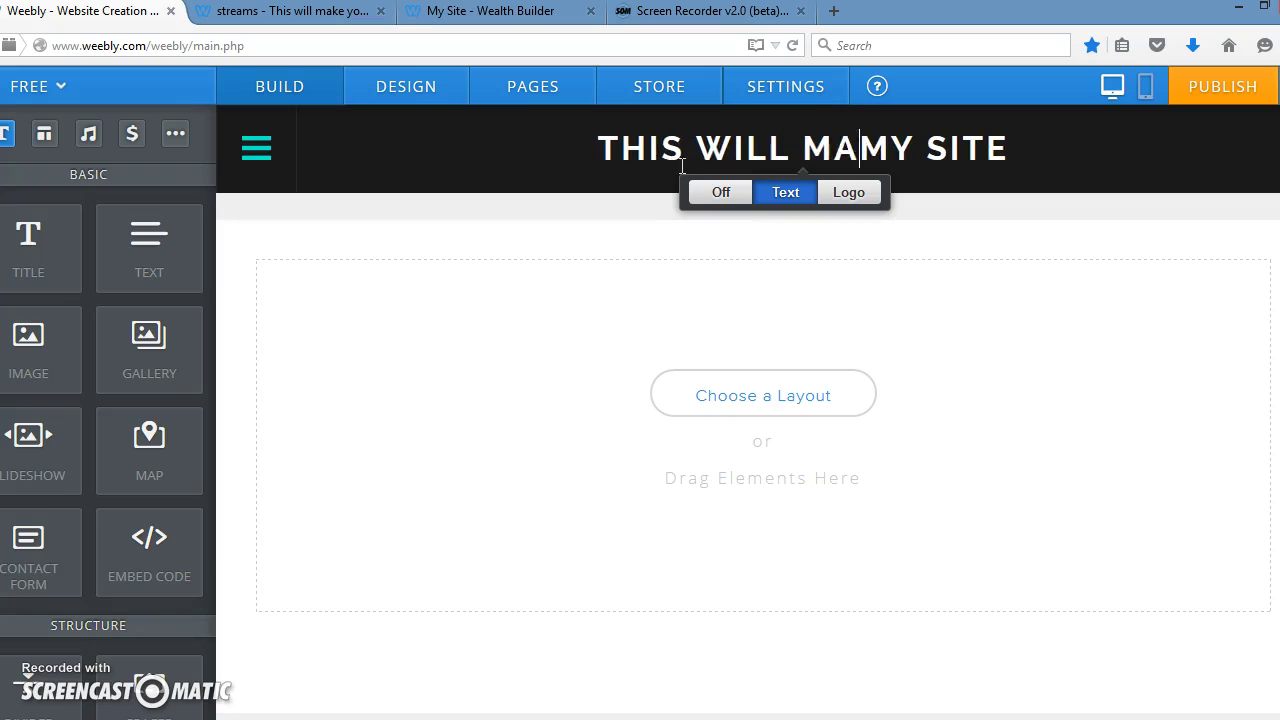
pyautogui.write('KE YOUR I')
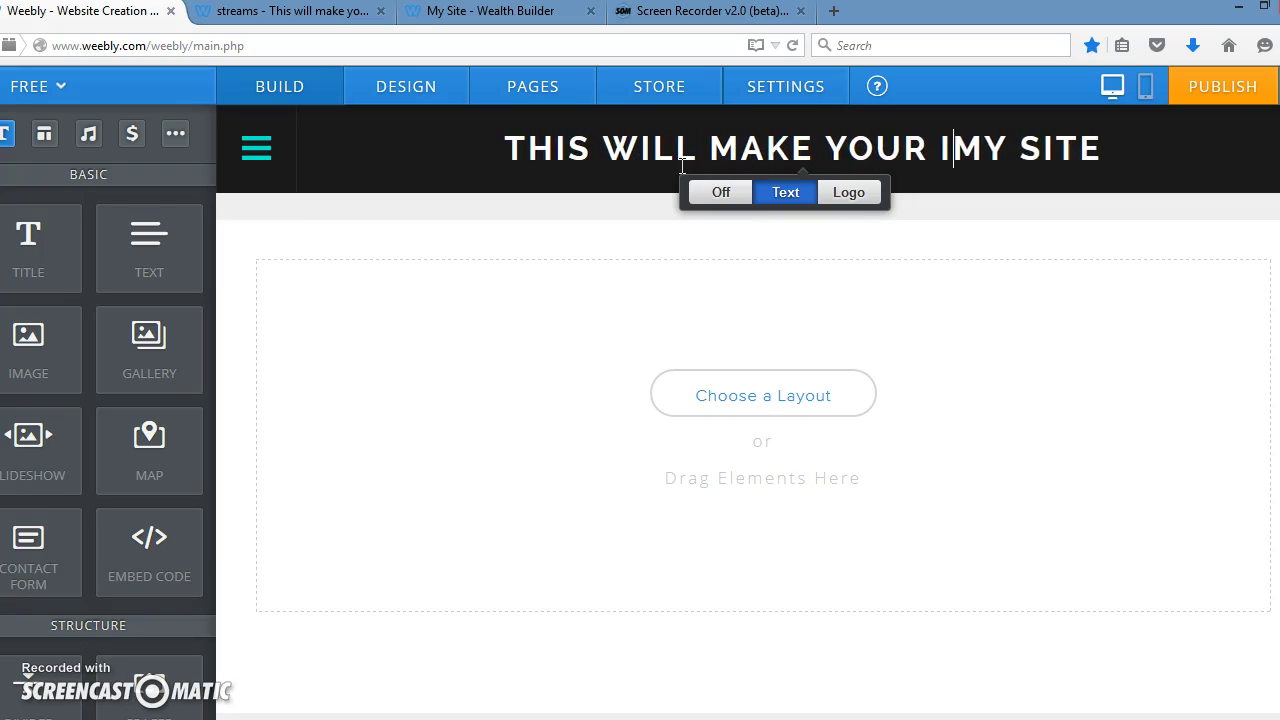
pyautogui.write('NCOME GR')
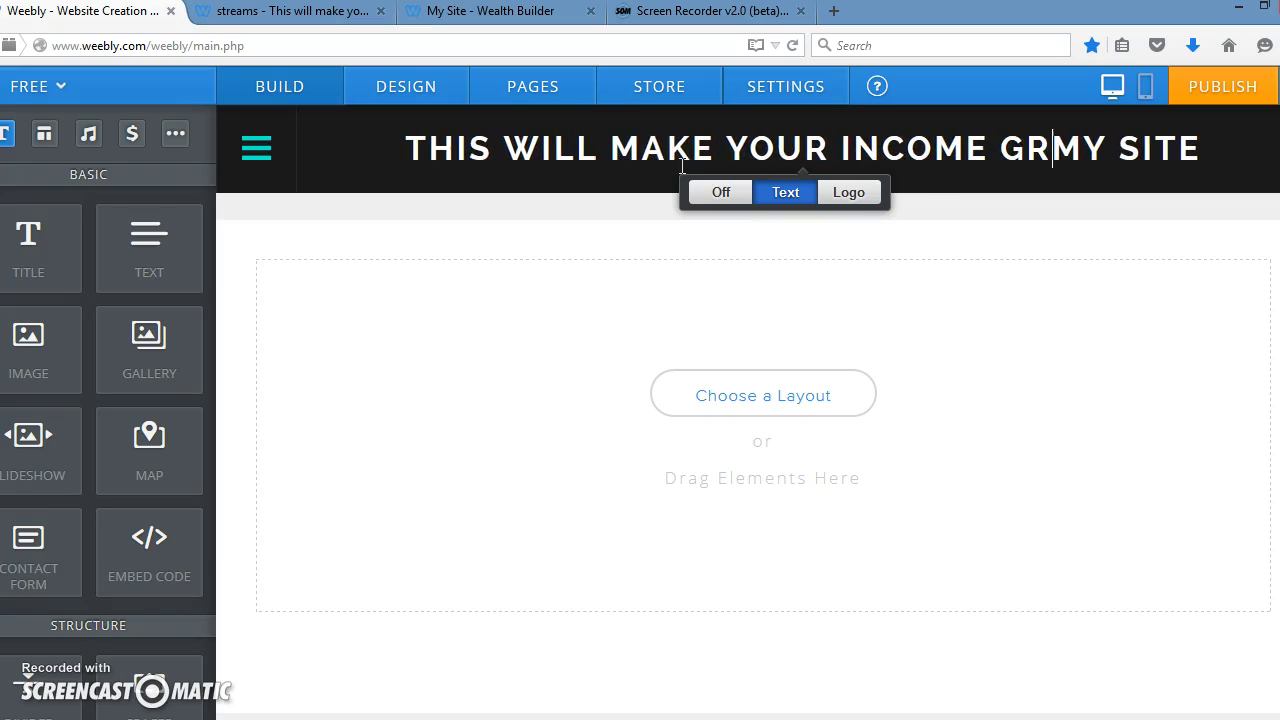
pyautogui.write('OW AND BUILD YOUR')
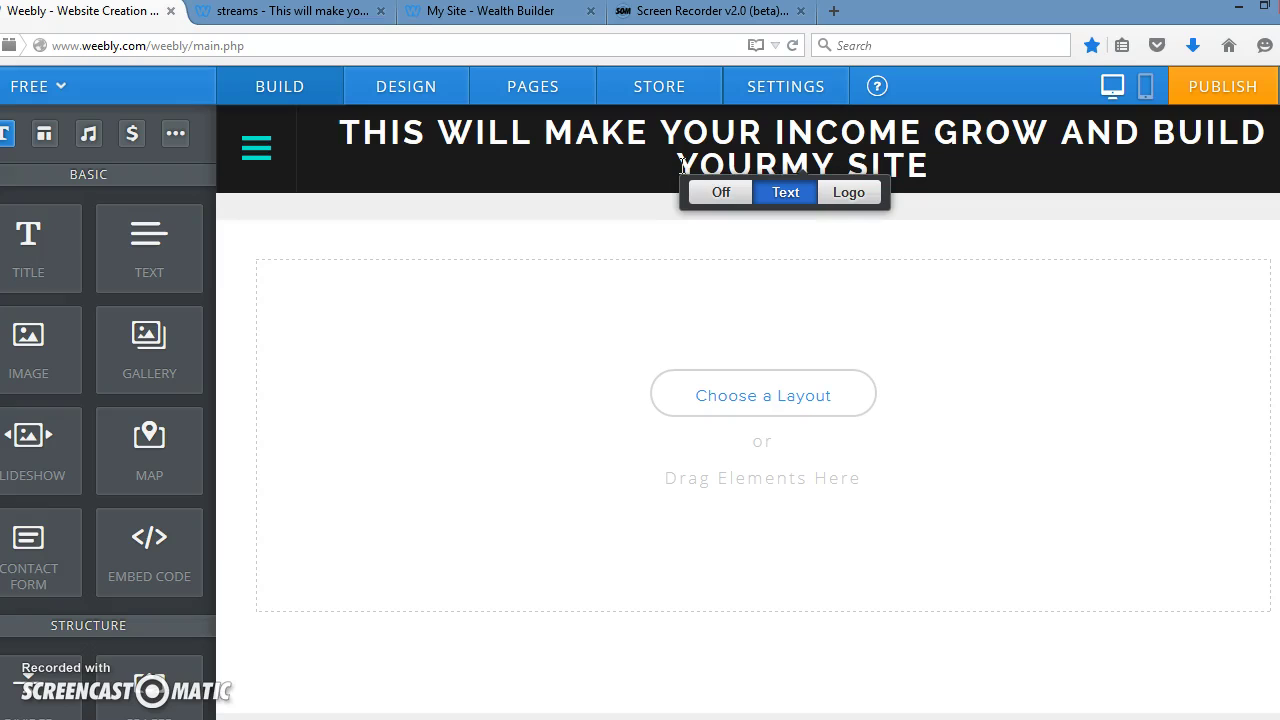
pyautogui.write(' WEALTH')
# Delete the leftover placeholder "MY SITE" from the end of the site title, keeping the word WEALTH complete
pyautogui.click(1008, 165)
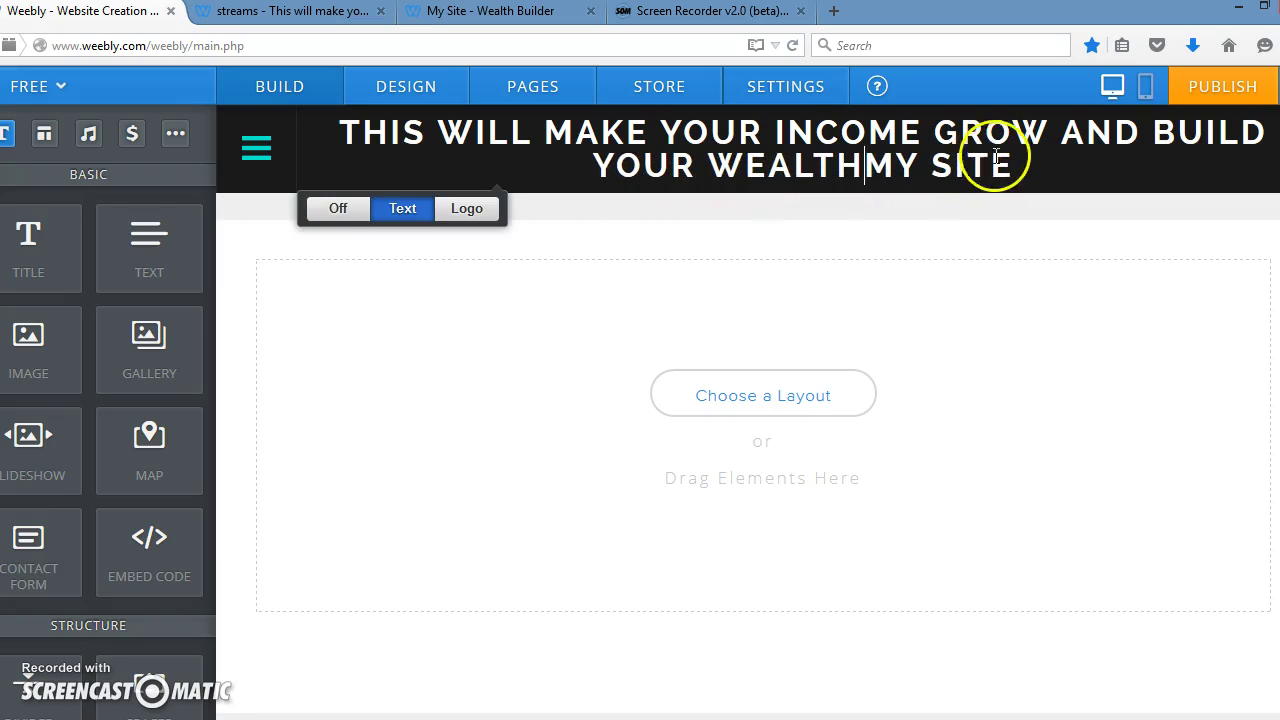
pyautogui.press('BackSpace')
pyautogui.press('BackSpace')
pyautogui.press('BackSpace')
pyautogui.press('BackSpace')
pyautogui.press('BackSpace')
pyautogui.press('BackSpace')
pyautogui.press('BackSpace')
pyautogui.press('BackSpace')
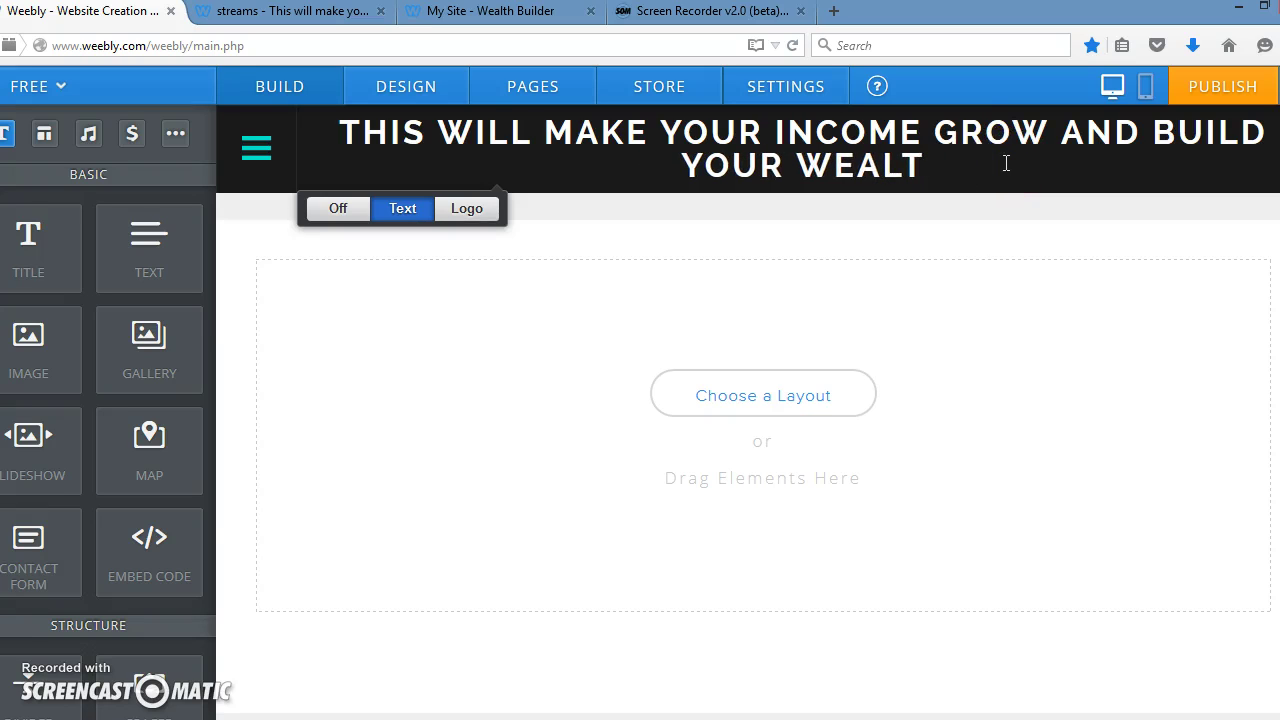
pyautogui.write('H')
pyautogui.click(1017, 238)
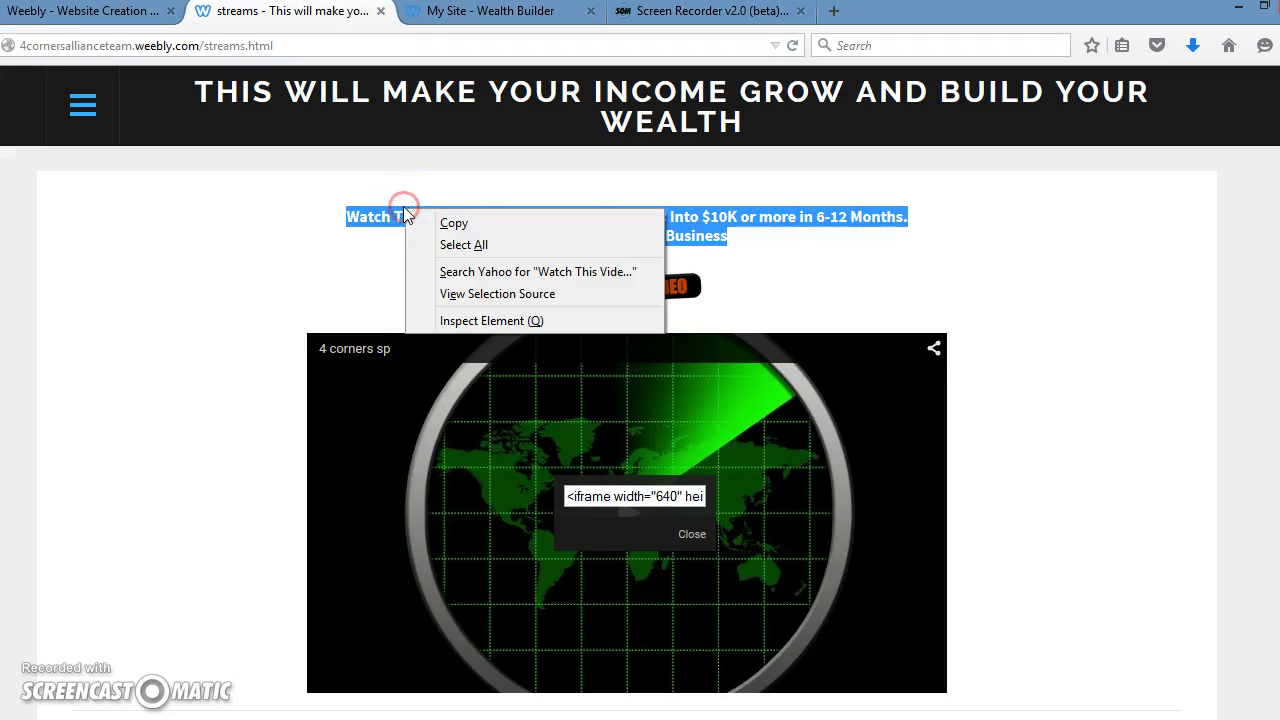
# Copy the two-line video introduction from the streams page and add a Text element to the new site's empty home page
pyautogui.click(444, 224)
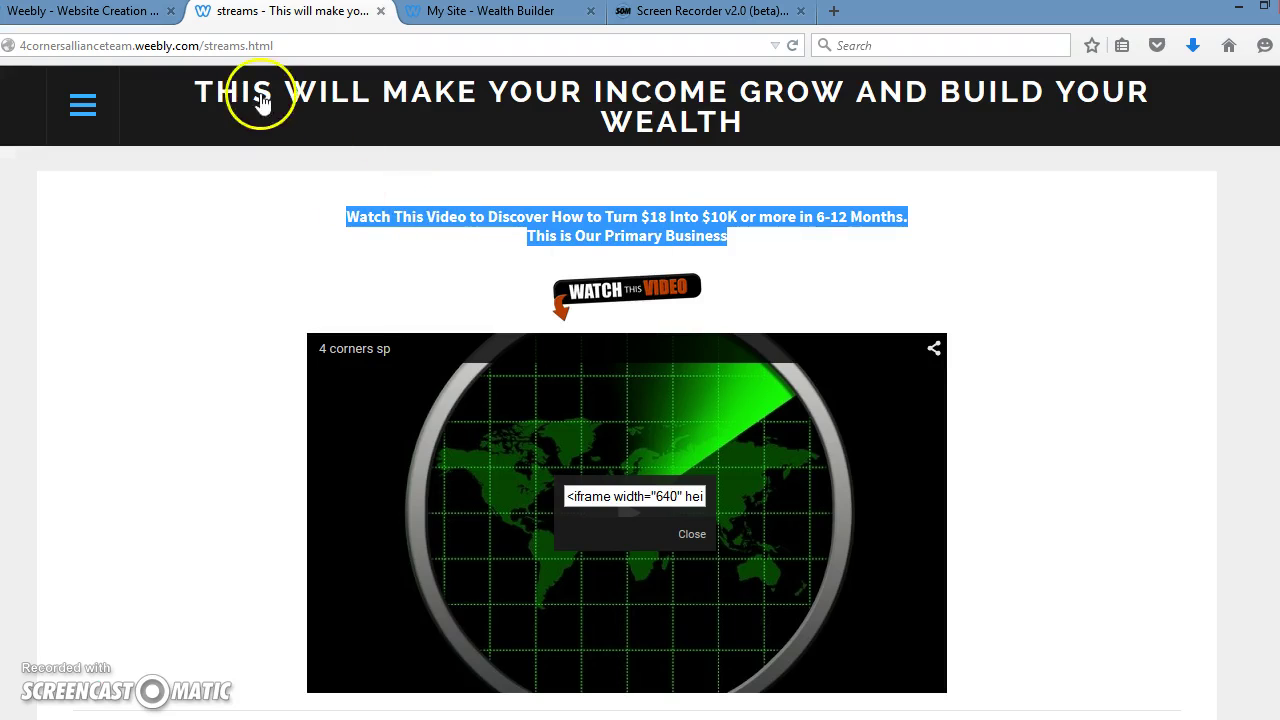
pyautogui.click(126, 12)
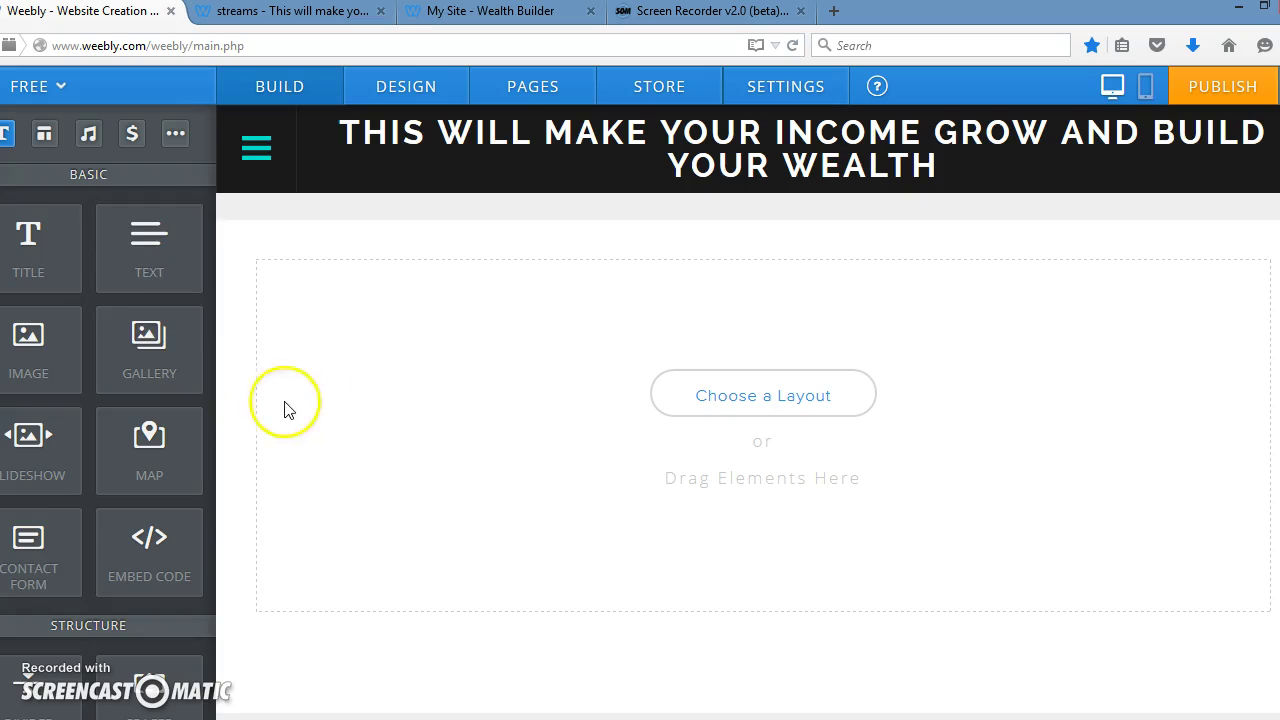
pyautogui.click(130, 260)
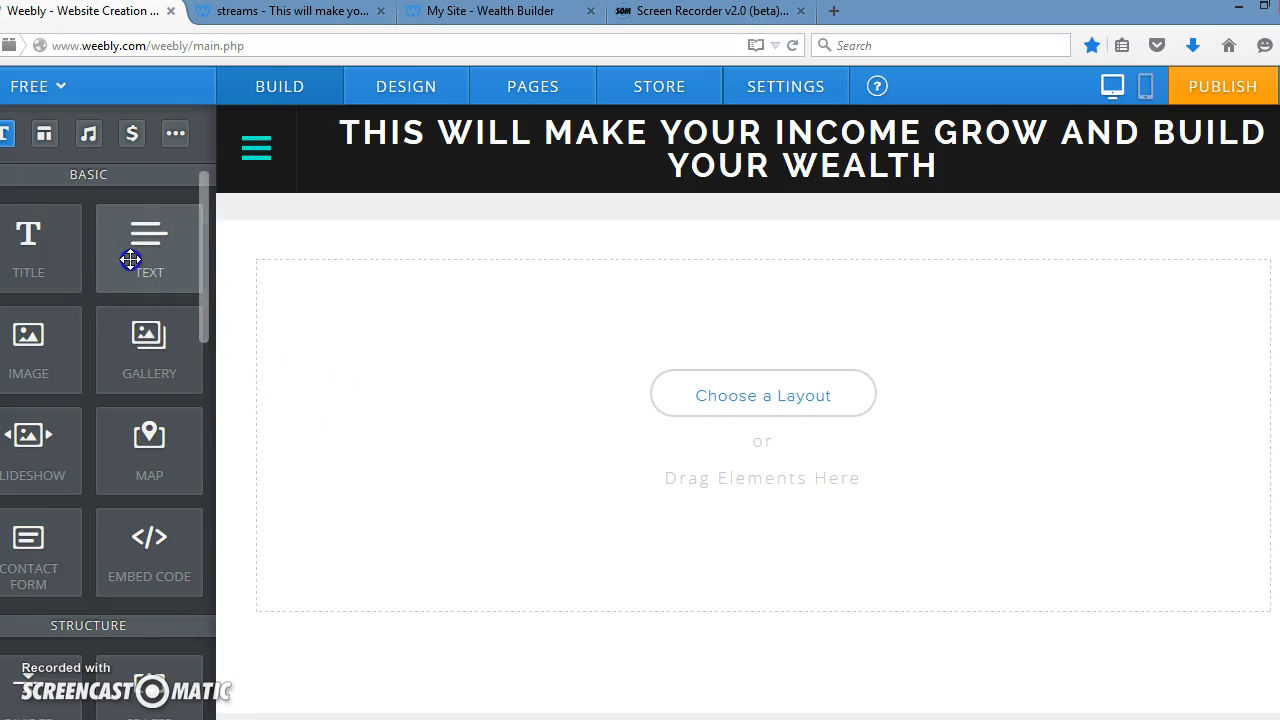
pyautogui.moveTo(130, 259); pyautogui.dragTo(752, 308)
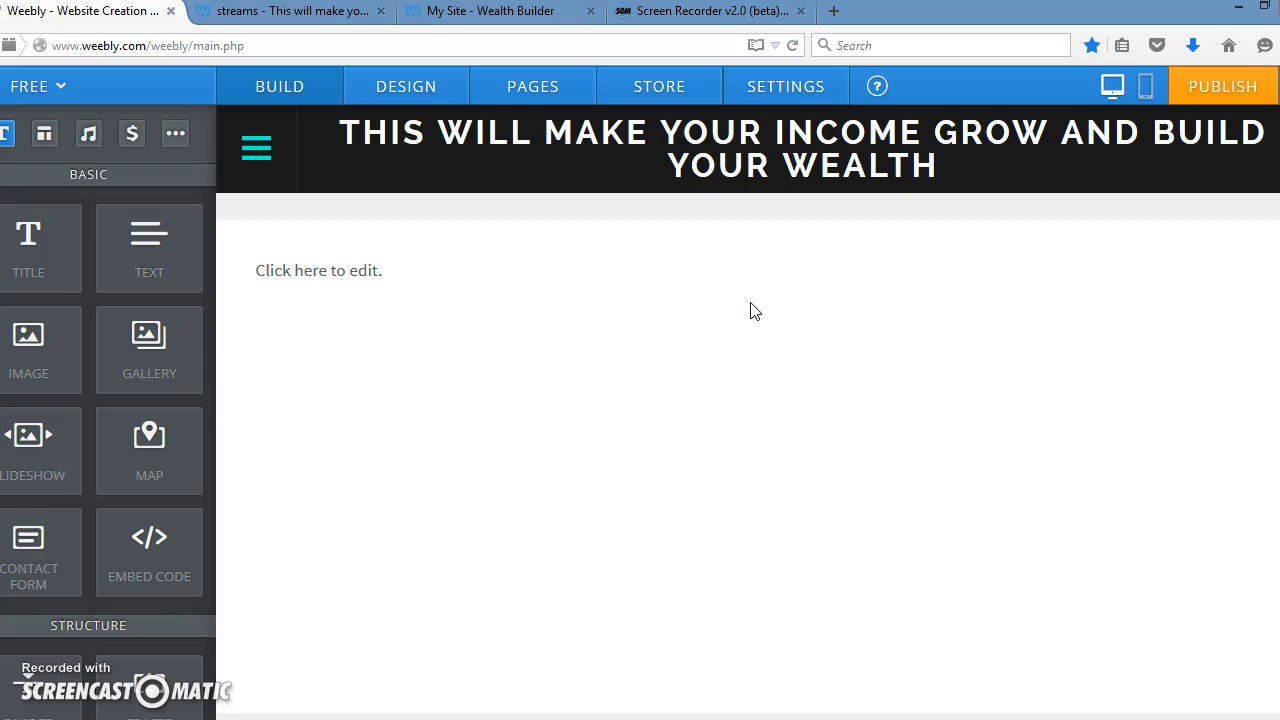
# Paste the copied lines "Watch This Video to Discover How to Turn $18 Into $10K or more in 6-12 Months. This is Our Primary Business" into the text element
pyautogui.click(399, 280)
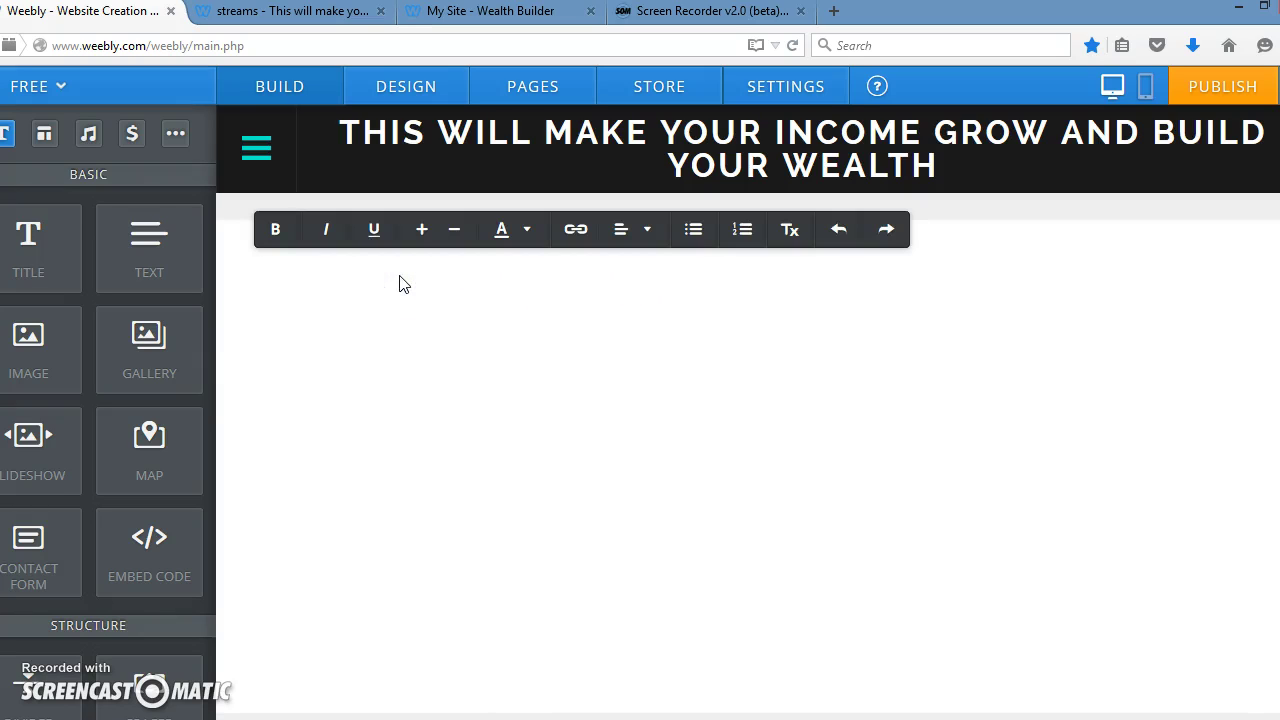
pyautogui.rightClick(400, 277)
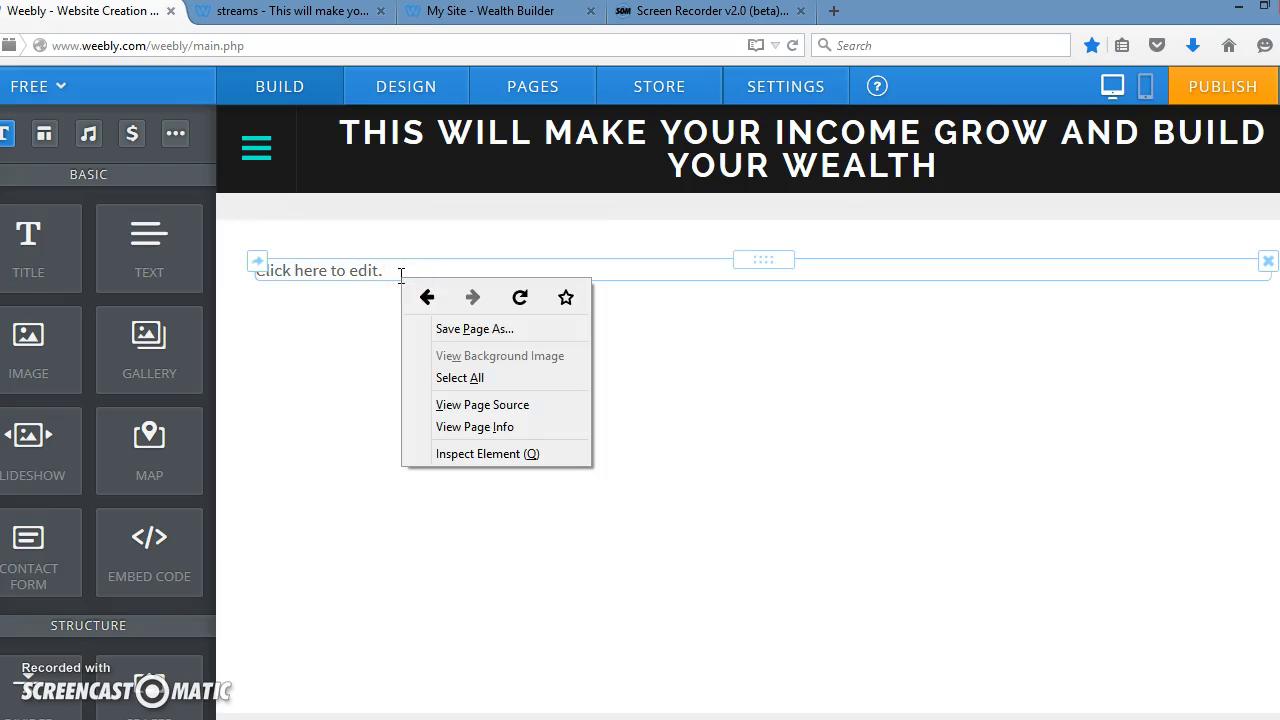
pyautogui.click(400, 276)
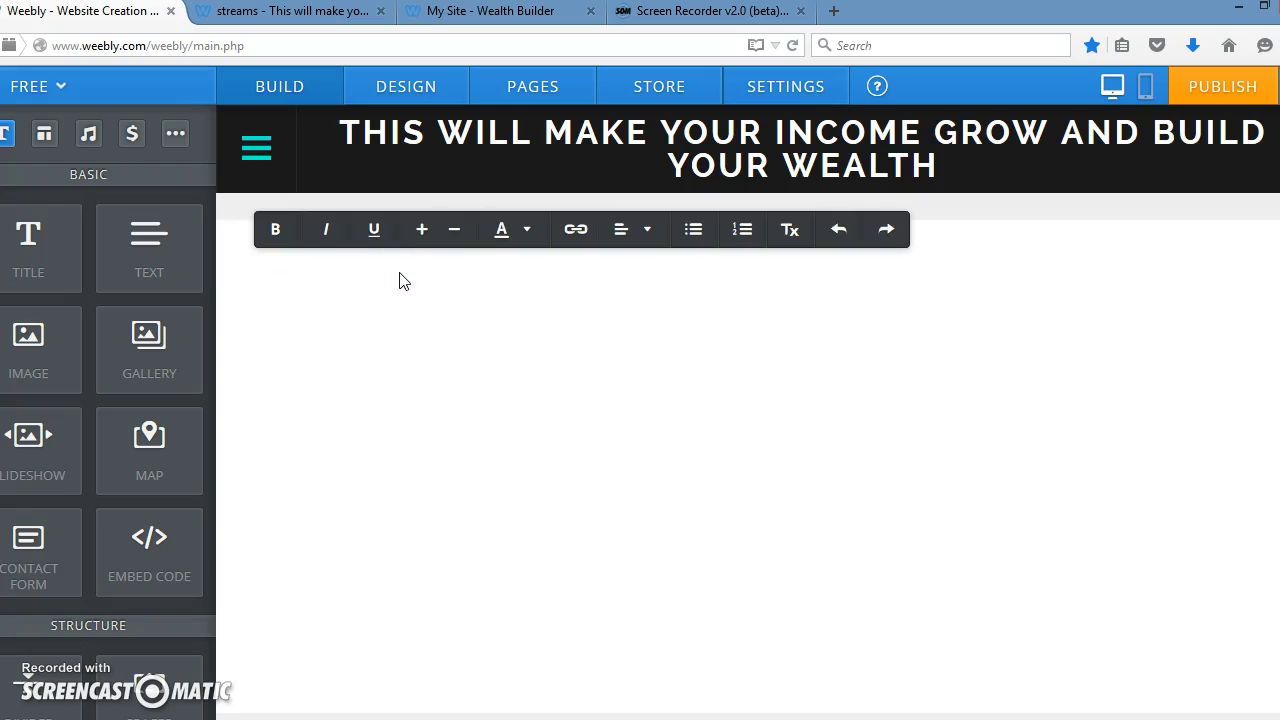
pyautogui.click(537, 279)
pyautogui.click(1264, 45)
pyautogui.click(1258, 90)
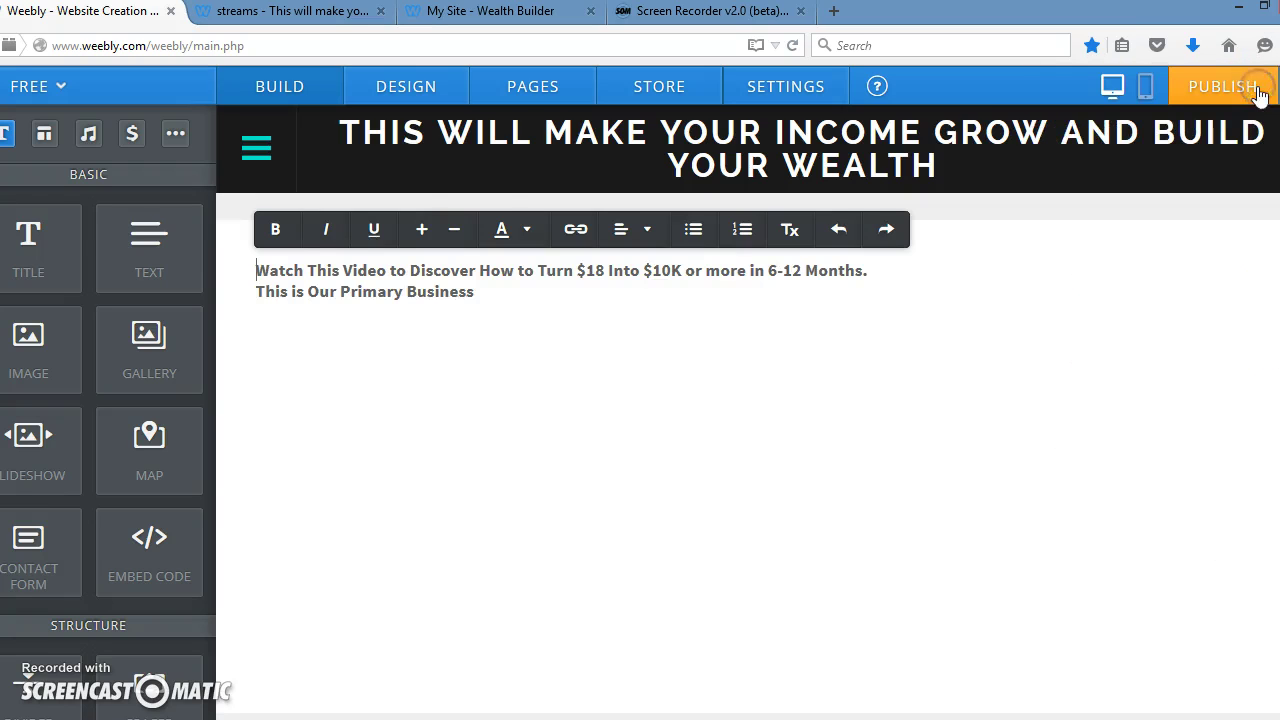
# Center both lines of the introduction text and enlarge their font by one step
pyautogui.moveTo(495, 291); pyautogui.dragTo(341, 277)
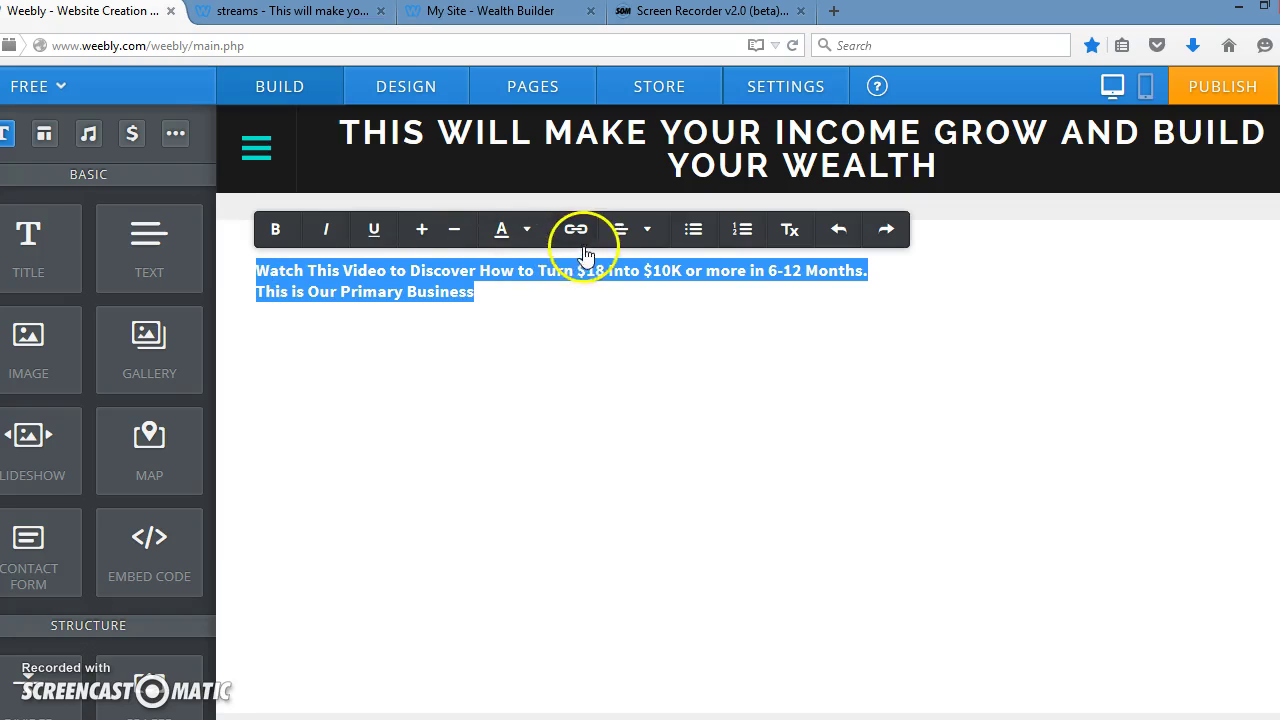
pyautogui.click(638, 229)
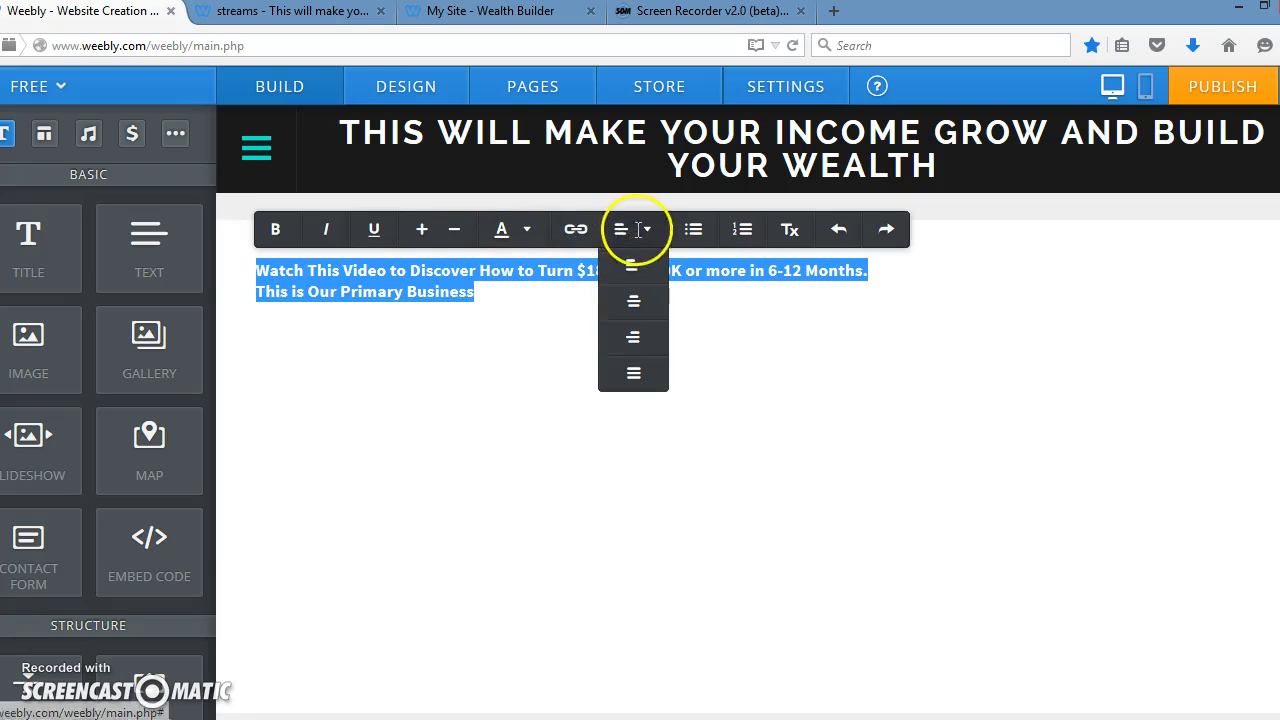
pyautogui.click(634, 303)
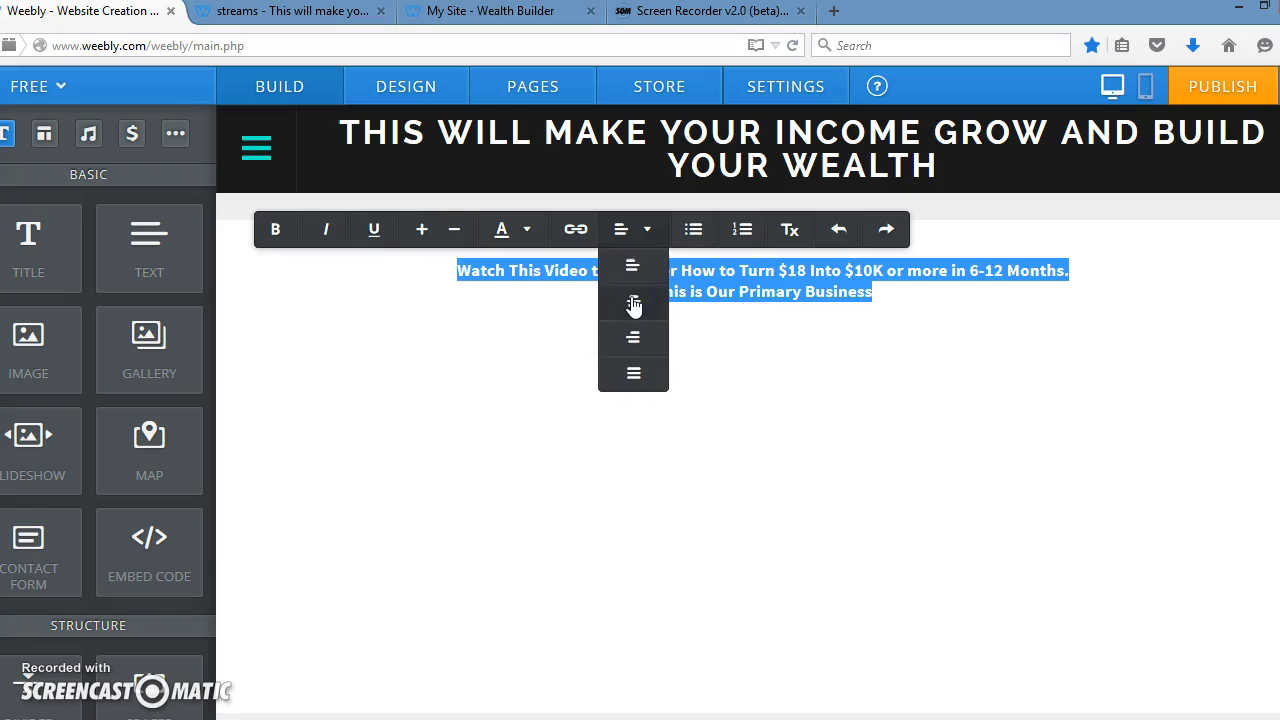
pyautogui.click(424, 231)
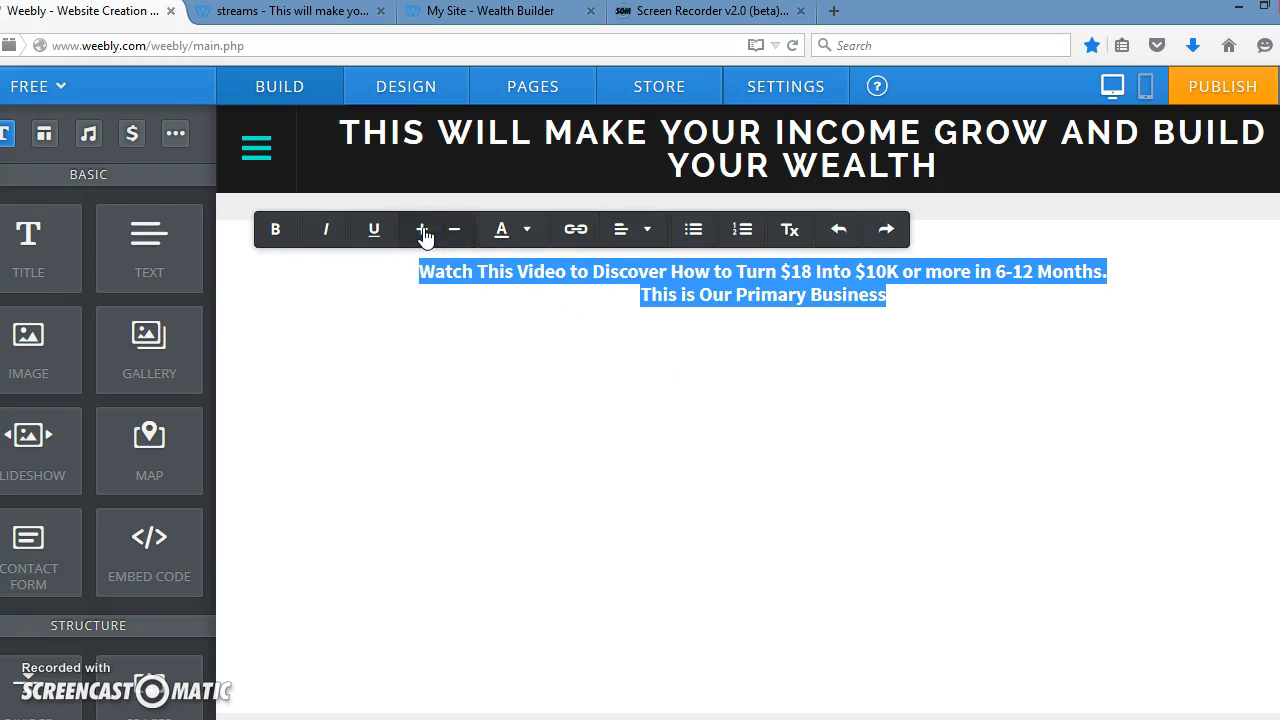
pyautogui.click(556, 290)
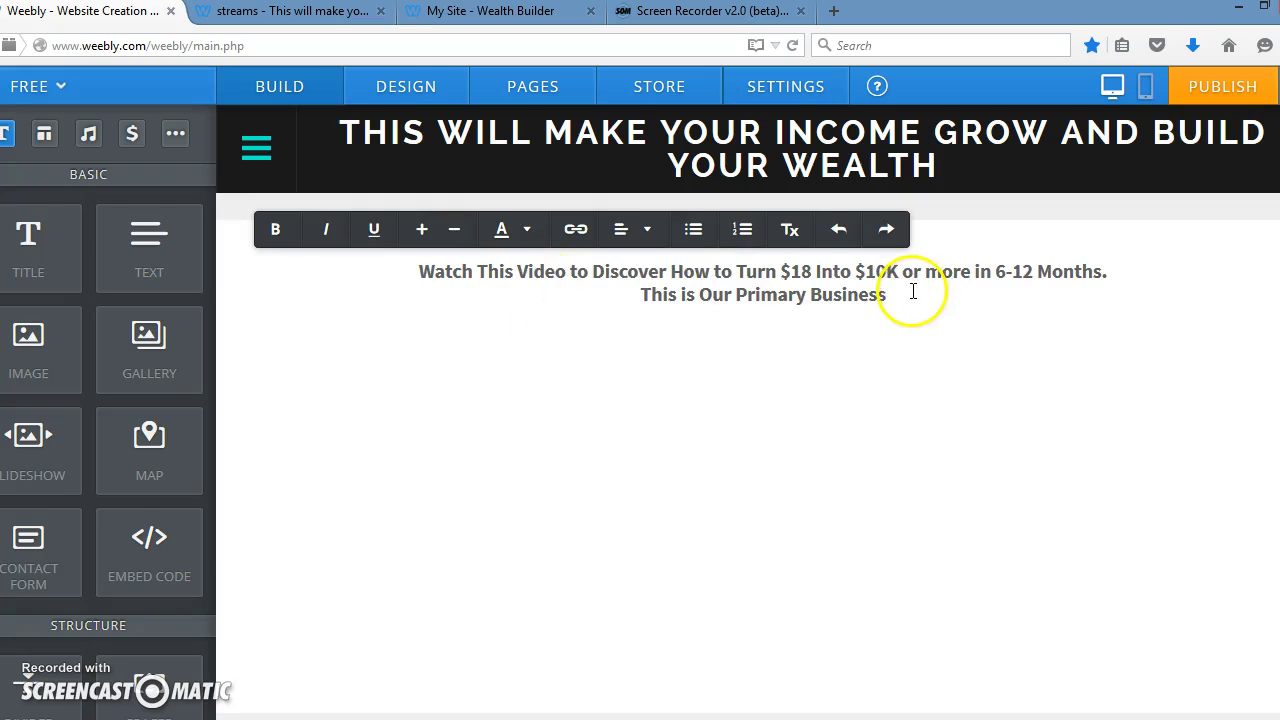
# Change the font color of both introduction lines to black and finish editing the text element
pyautogui.moveTo(911, 291); pyautogui.dragTo(506, 260)
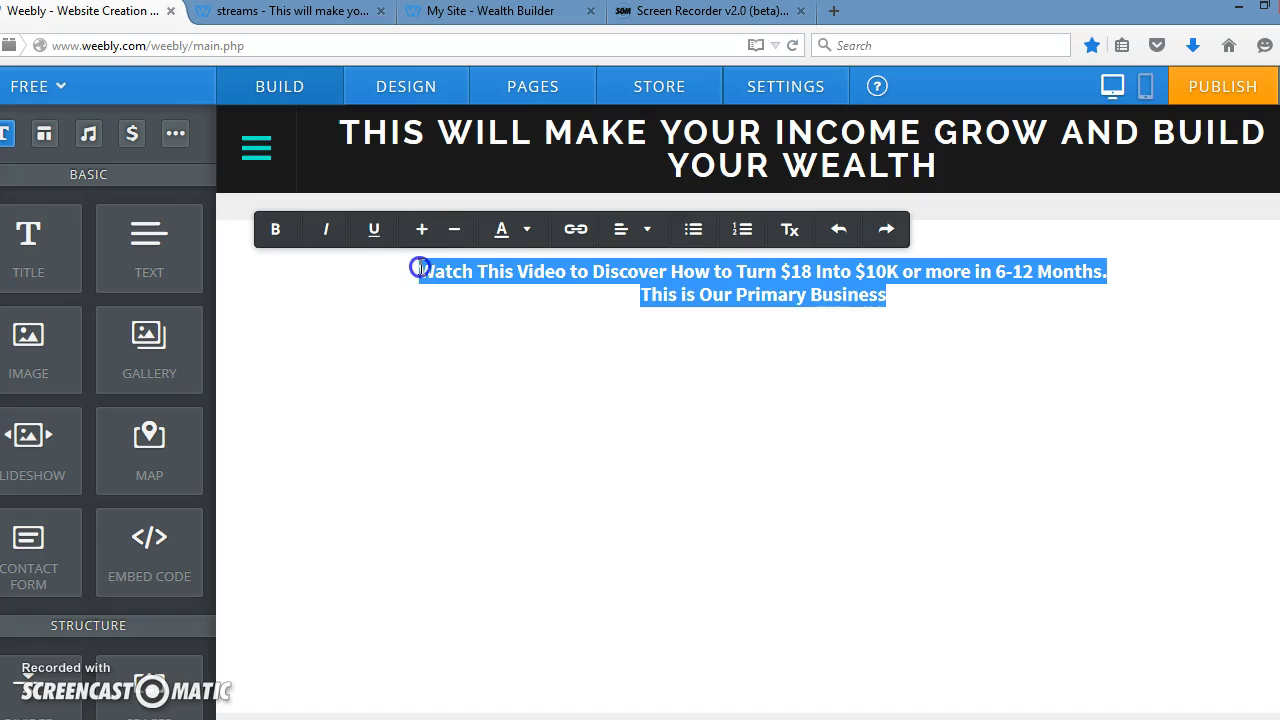
pyautogui.click(530, 232)
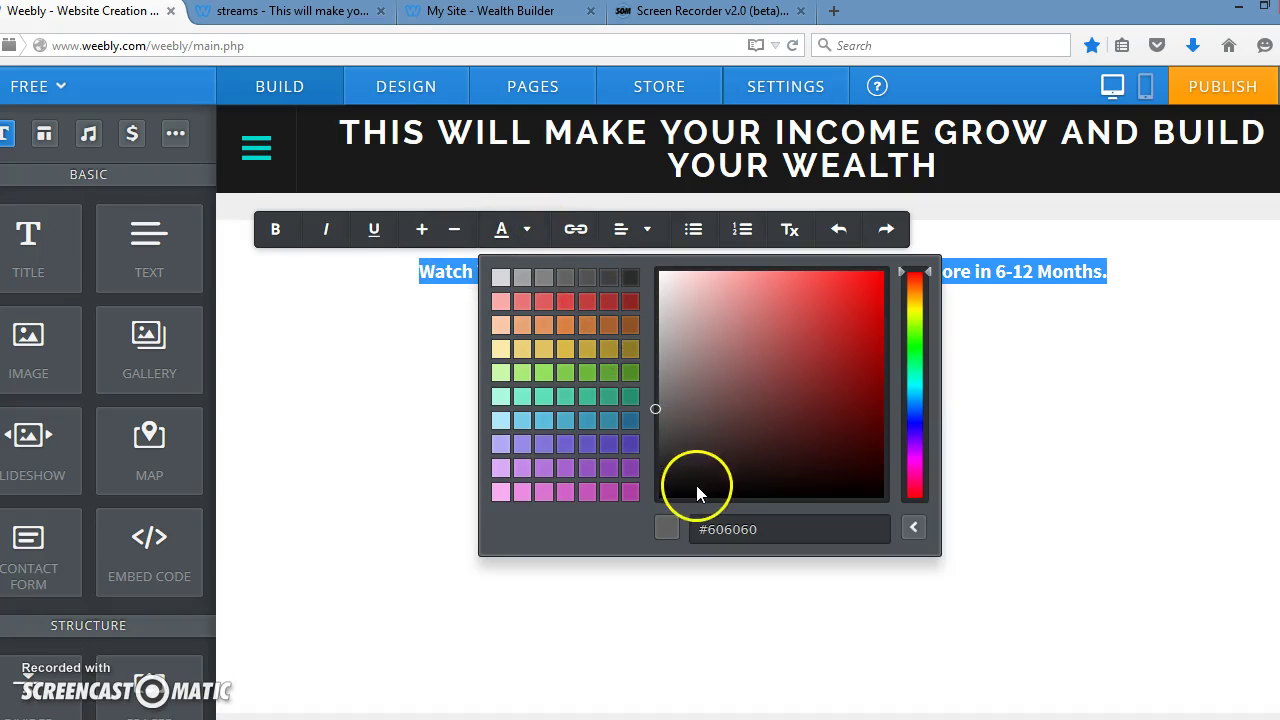
pyautogui.click(415, 456)
pyautogui.click(562, 338)
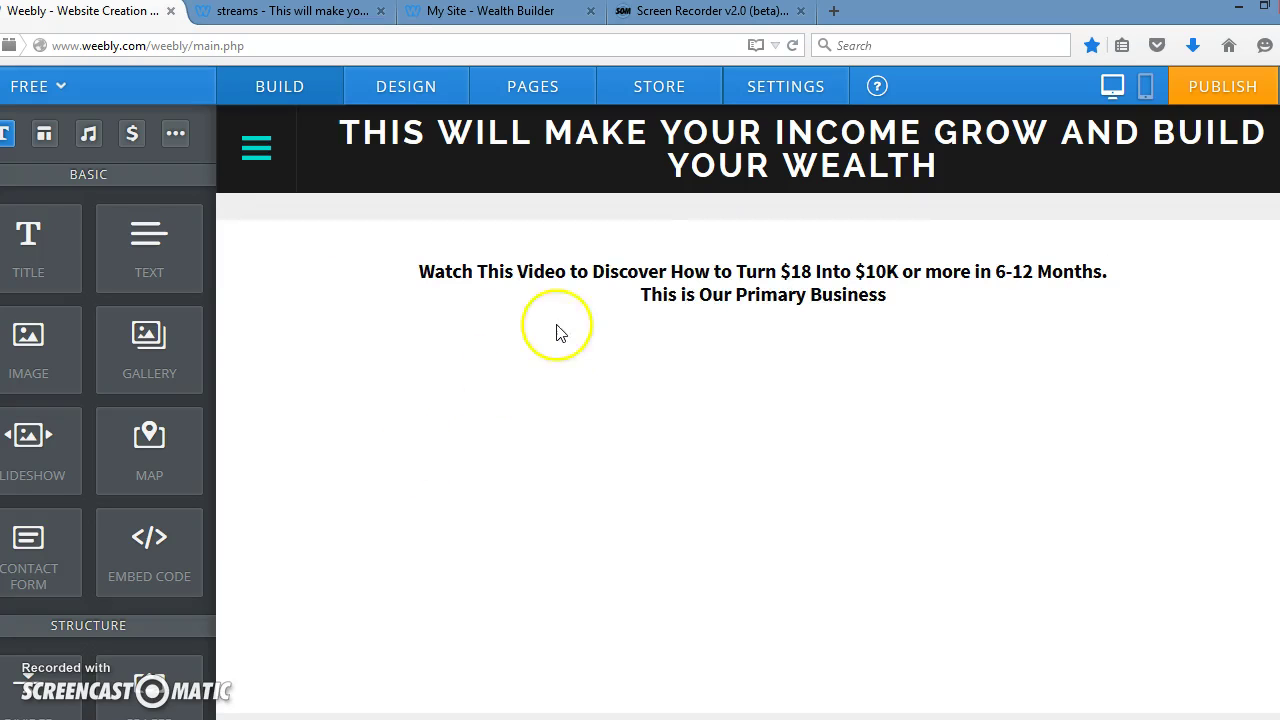
pyautogui.click(551, 268)
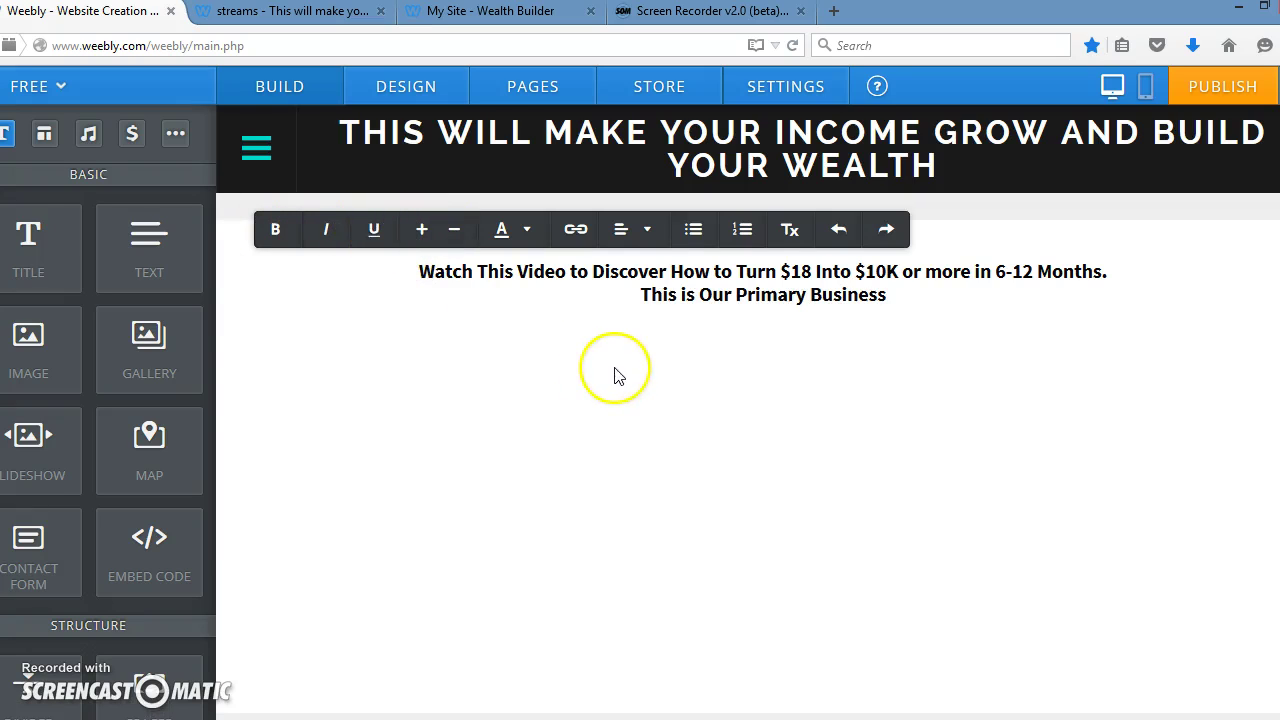
pyautogui.click(693, 351)
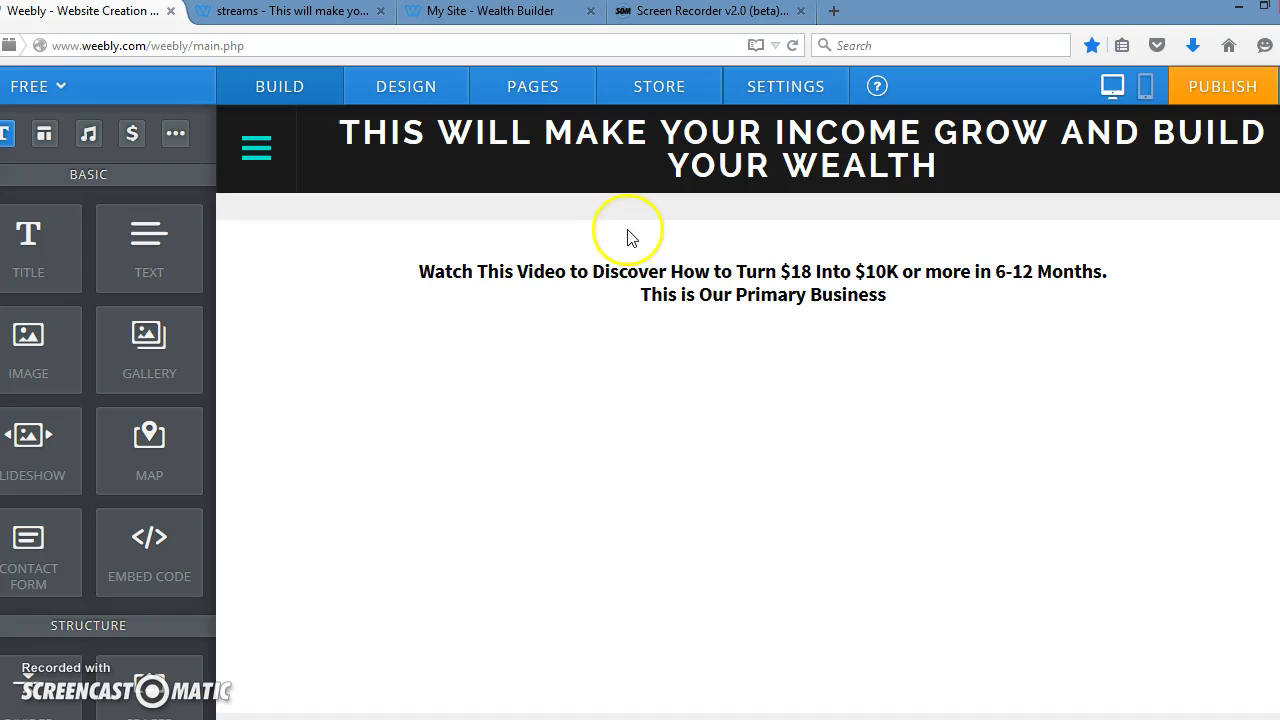
# Check what follows the introduction on the streams page and add an Image element beneath the text on the new page
pyautogui.click(335, 28)
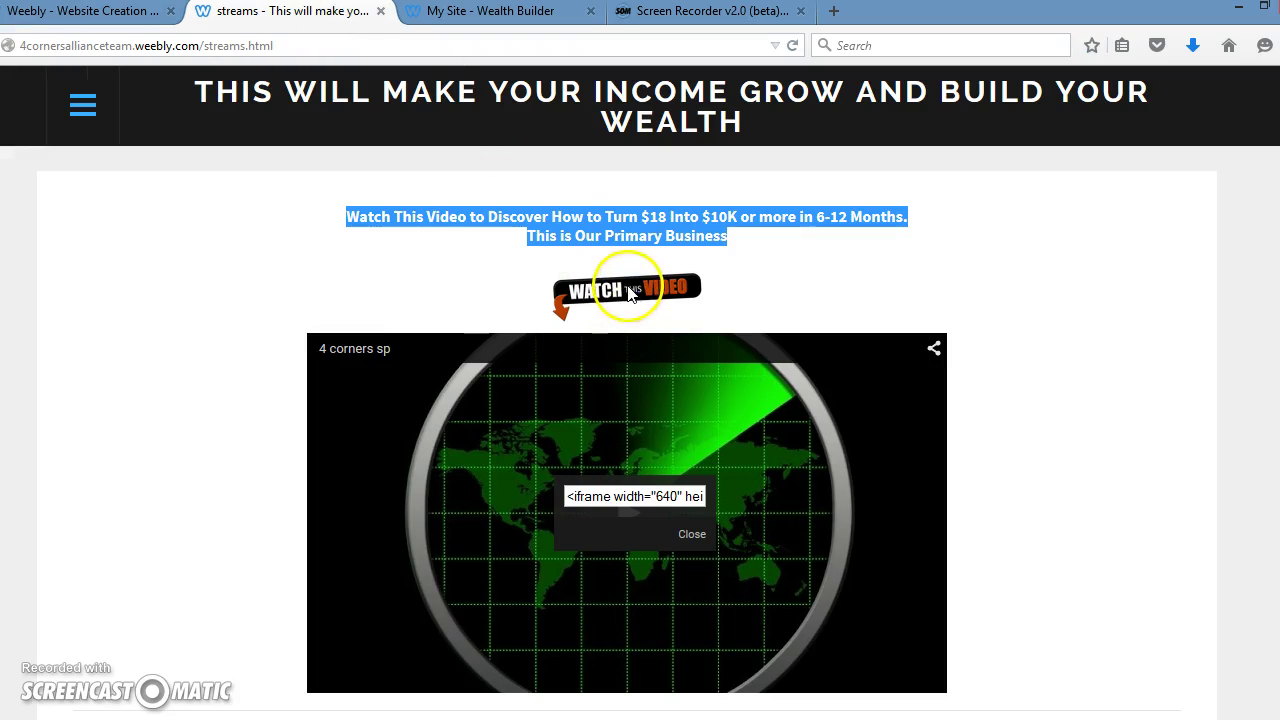
pyautogui.click(85, 11)
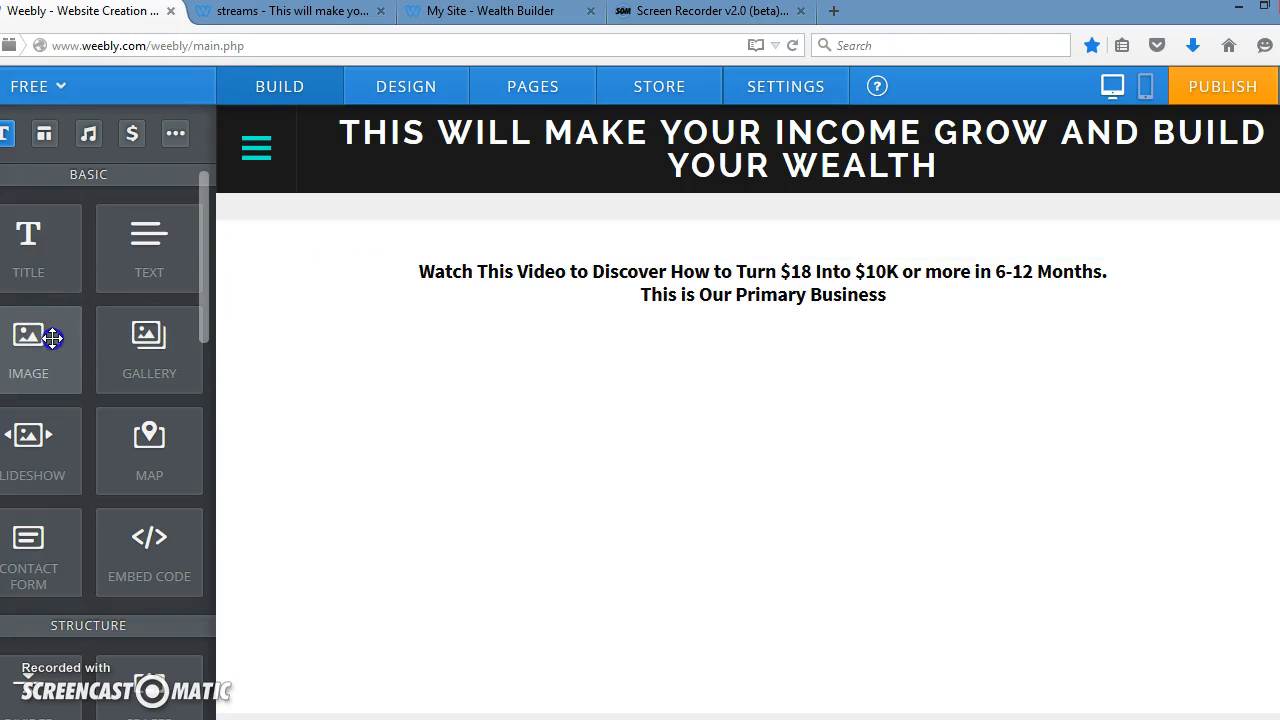
pyautogui.moveTo(54, 338); pyautogui.dragTo(778, 356)
pyautogui.click(784, 346)
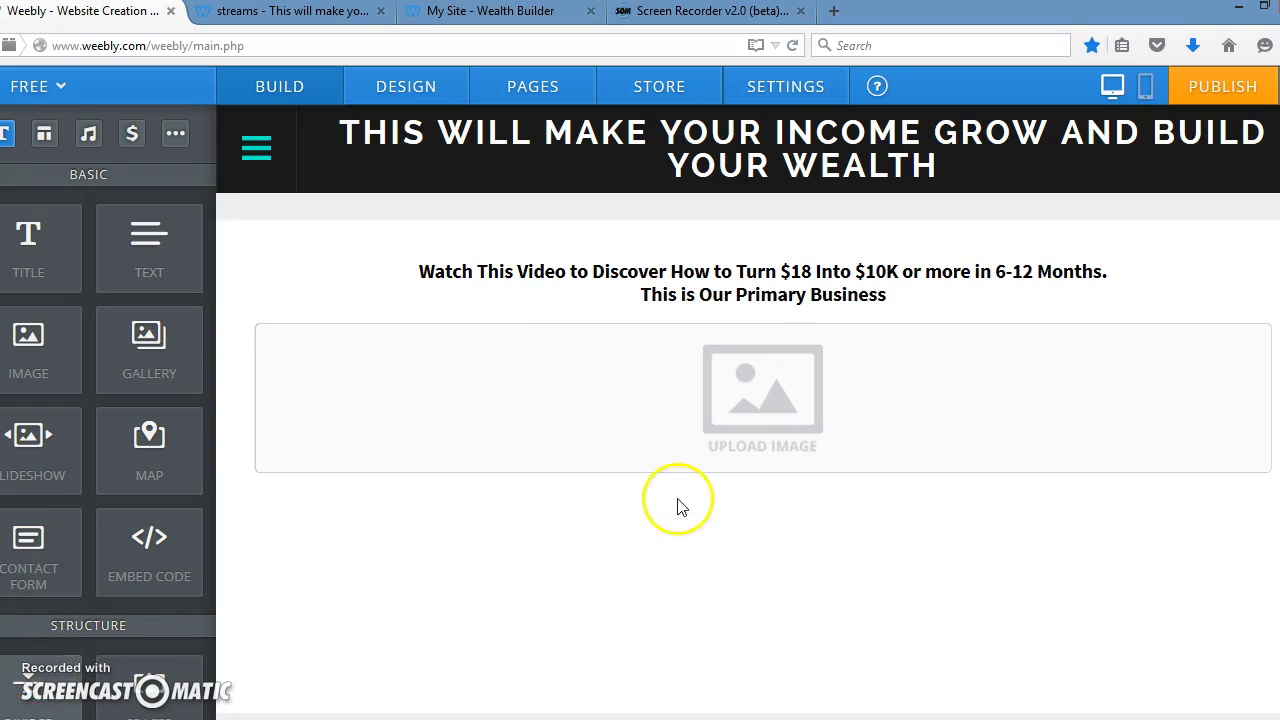
# Upload the picture watch-this-video from the computer's Pictures folder into the image placeholder
pyautogui.click(765, 420)
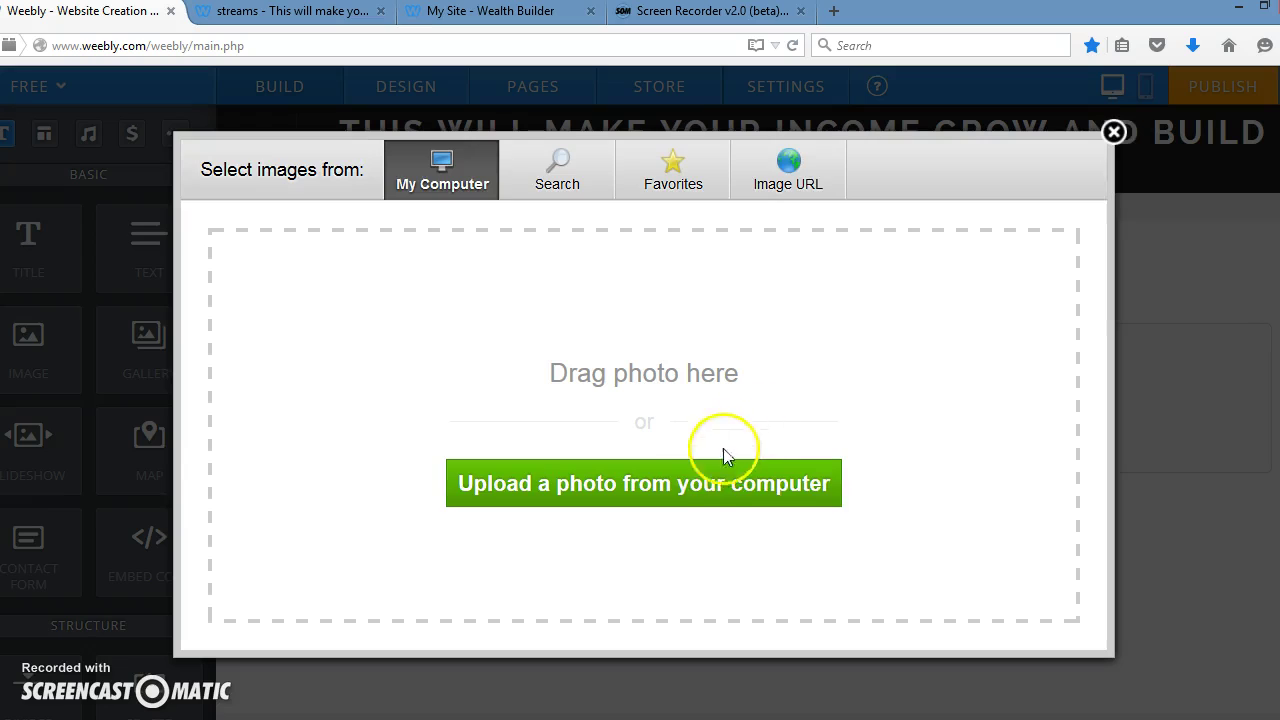
pyautogui.click(706, 476)
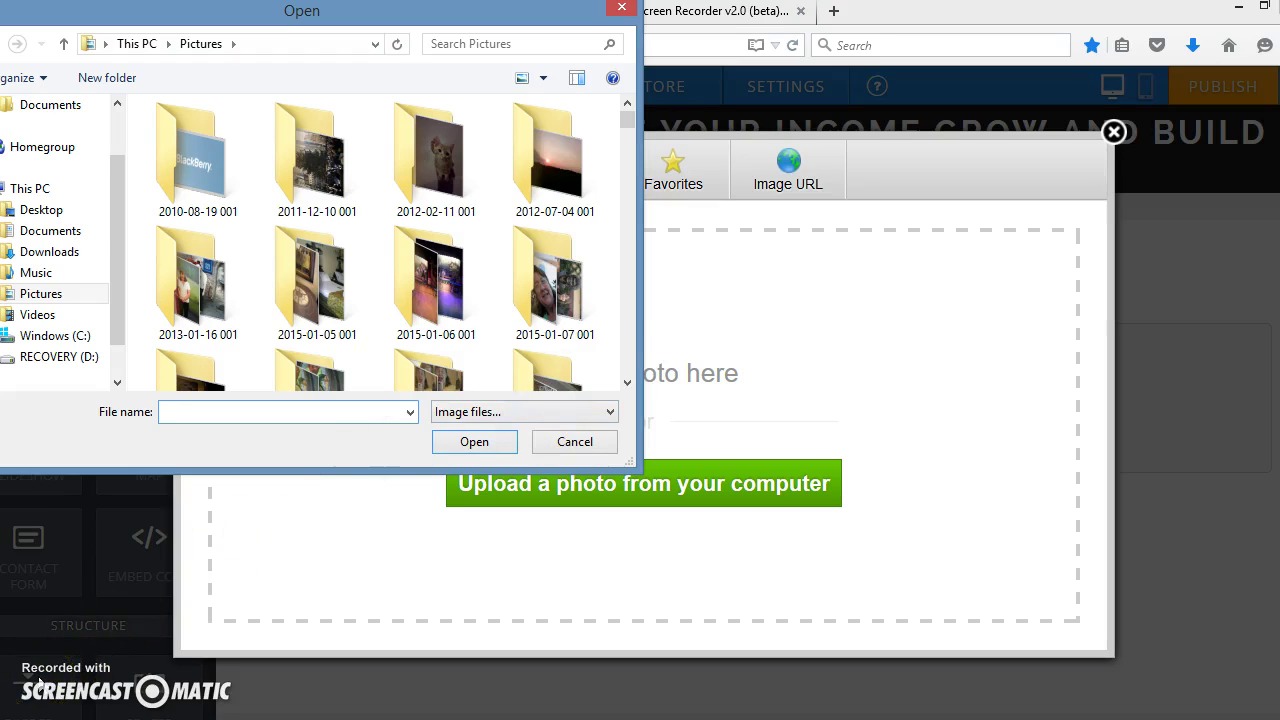
pyautogui.scroll(-10, 474, 346)
pyautogui.click(572, 246)
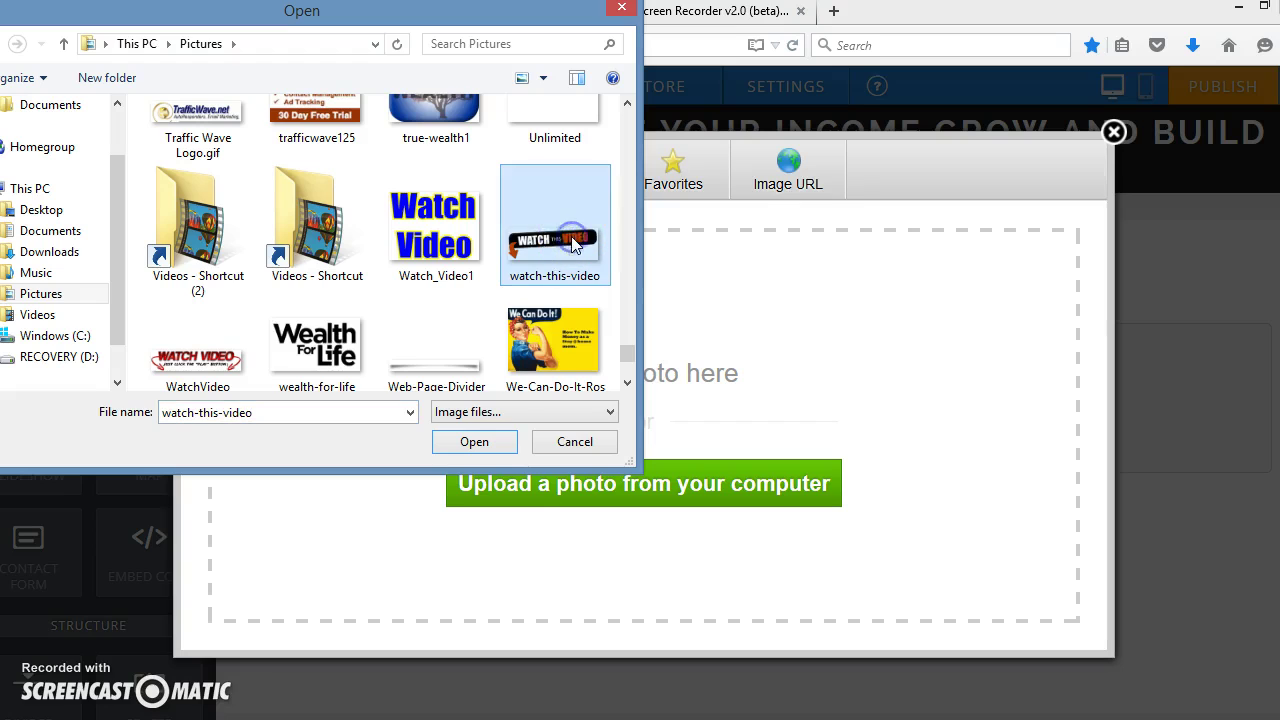
pyautogui.click(480, 437)
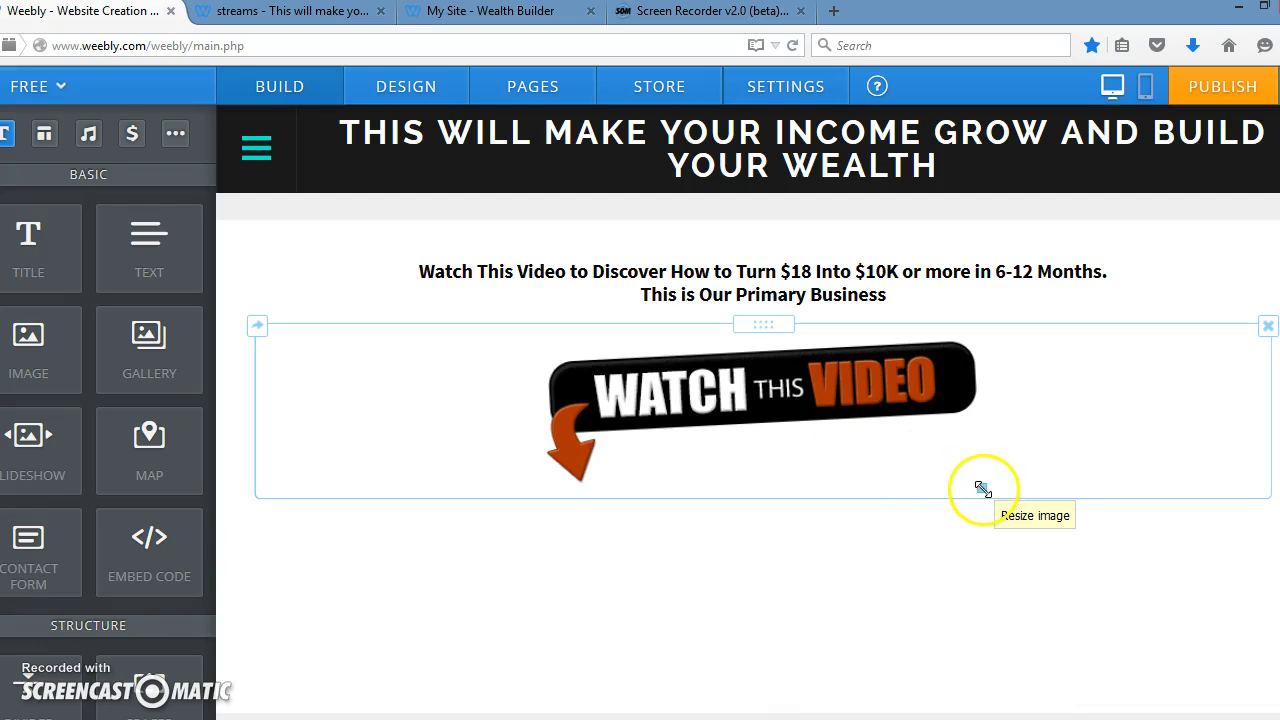
# Shrink the Watch This Video image proportionally to a small banner, roughly matching the one on the streams page
pyautogui.moveTo(982, 488); pyautogui.dragTo(849, 395)
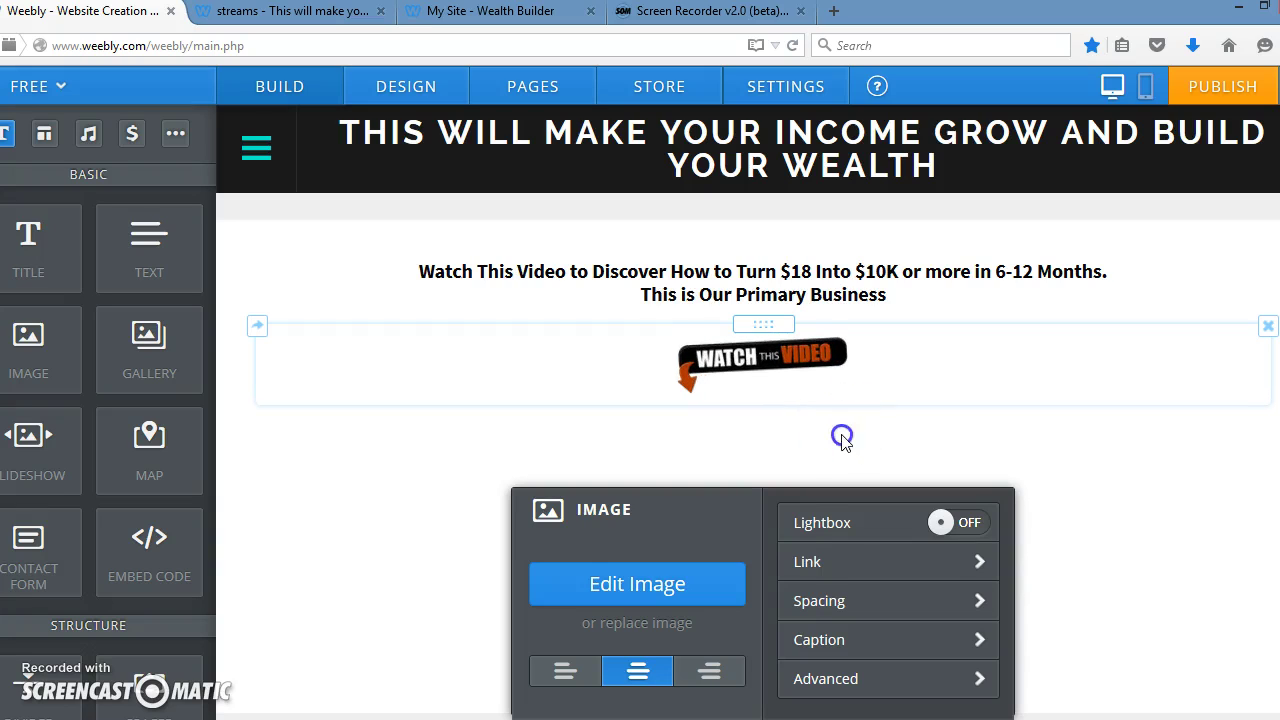
pyautogui.click(845, 440)
pyautogui.click(855, 385)
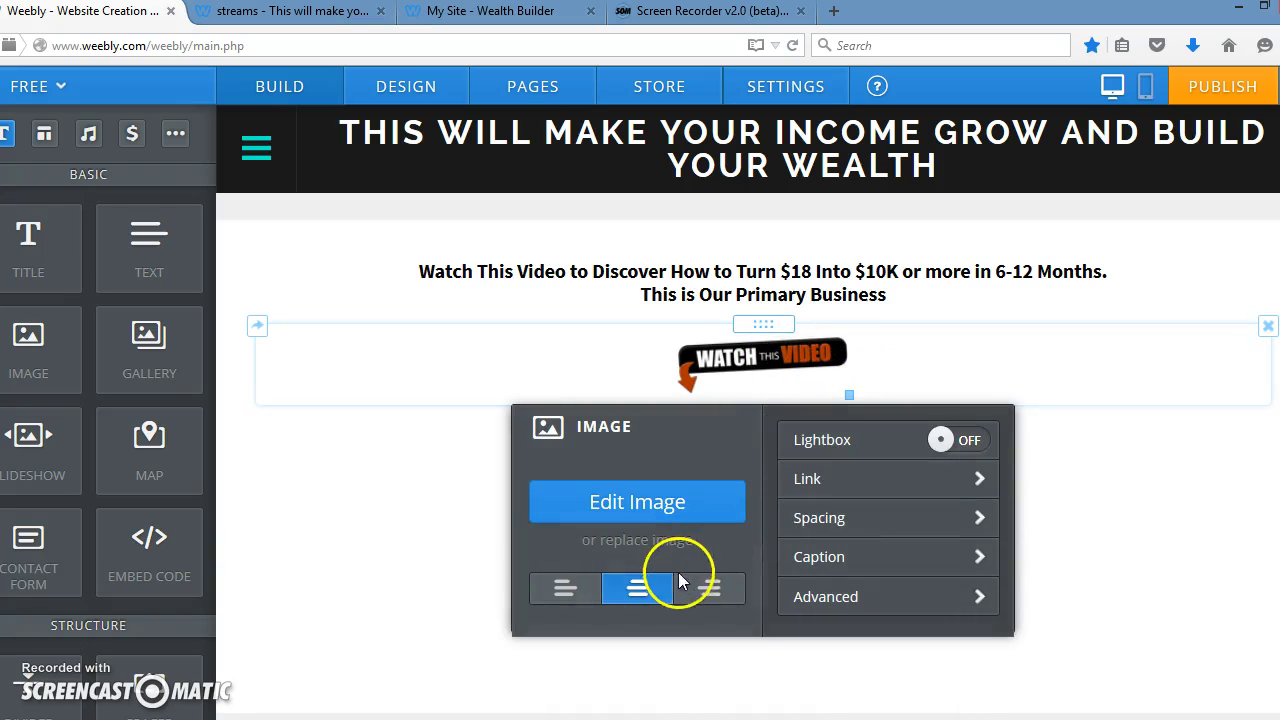
pyautogui.click(858, 476)
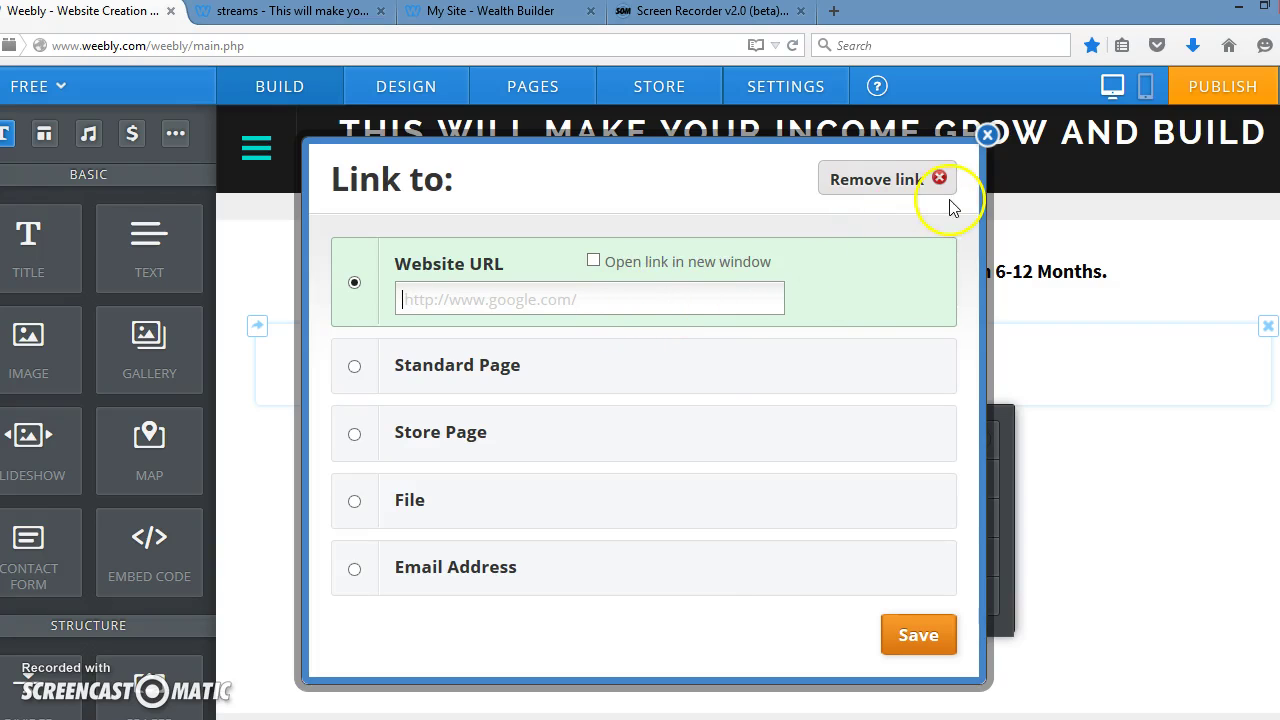
pyautogui.click(986, 133)
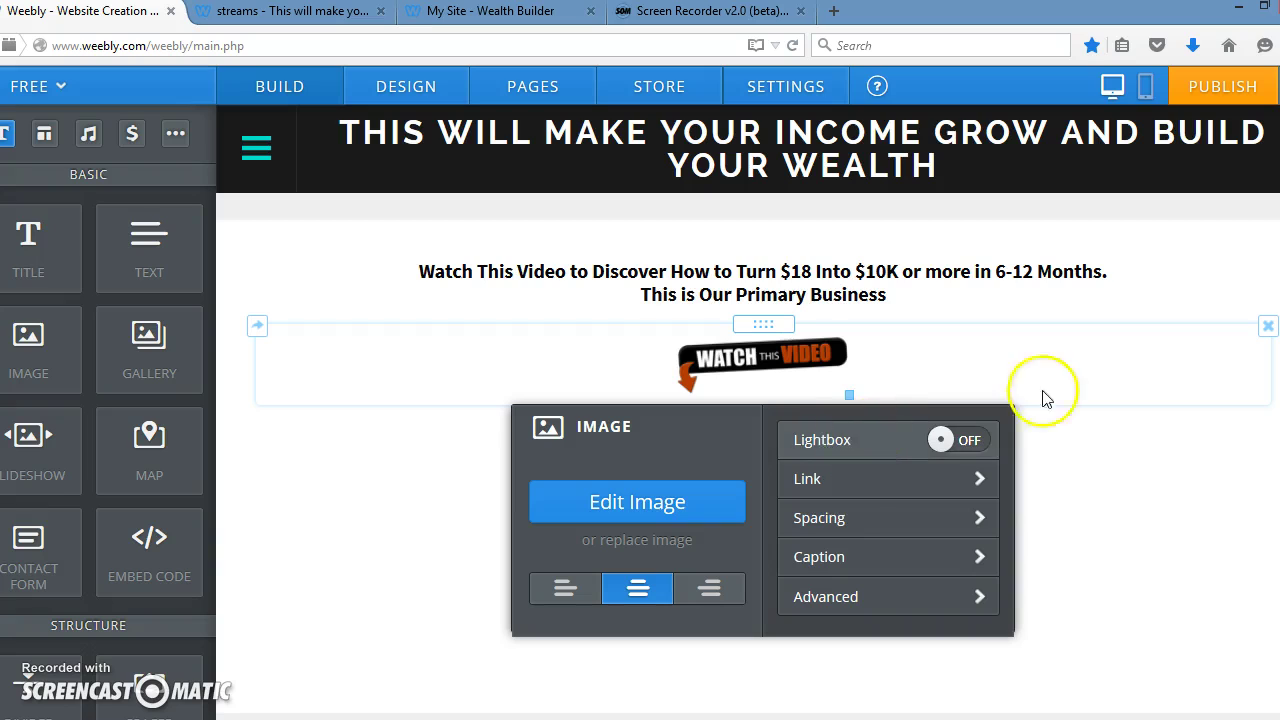
pyautogui.click(1150, 435)
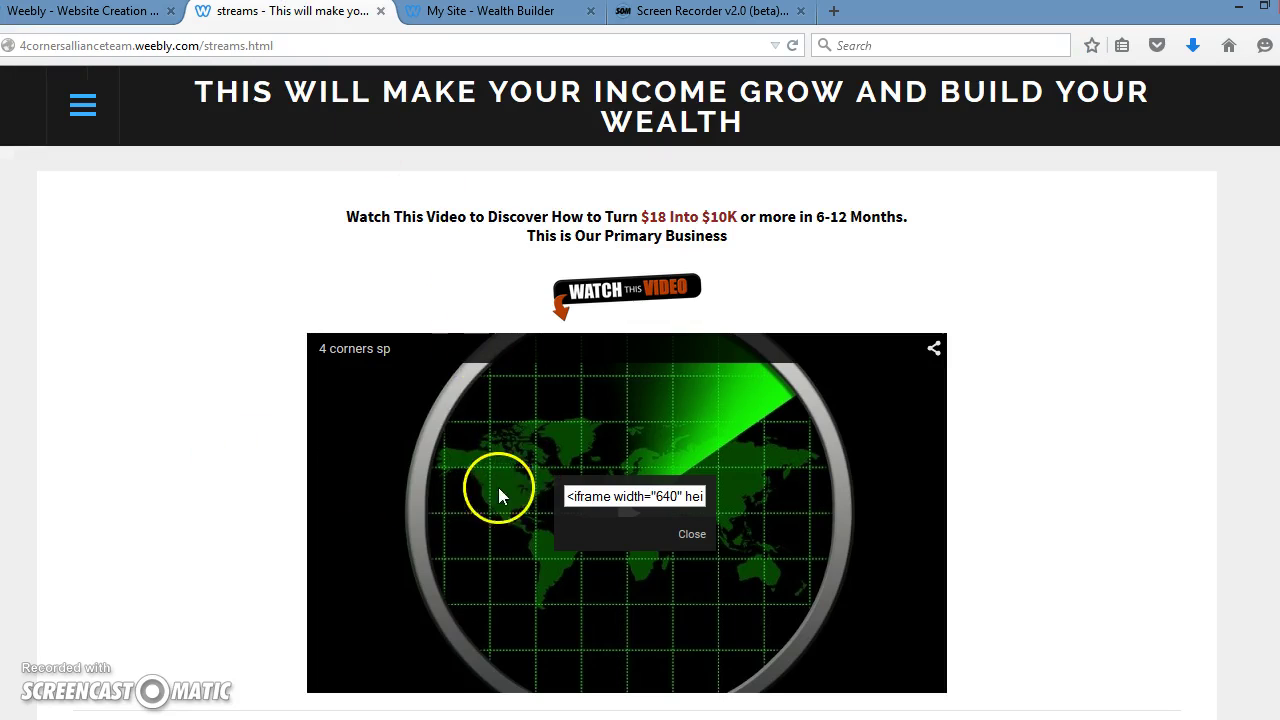
# Copy the embed code of the "4 corners sp" video from the streams page and return to the new site's editor
pyautogui.click(690, 535)
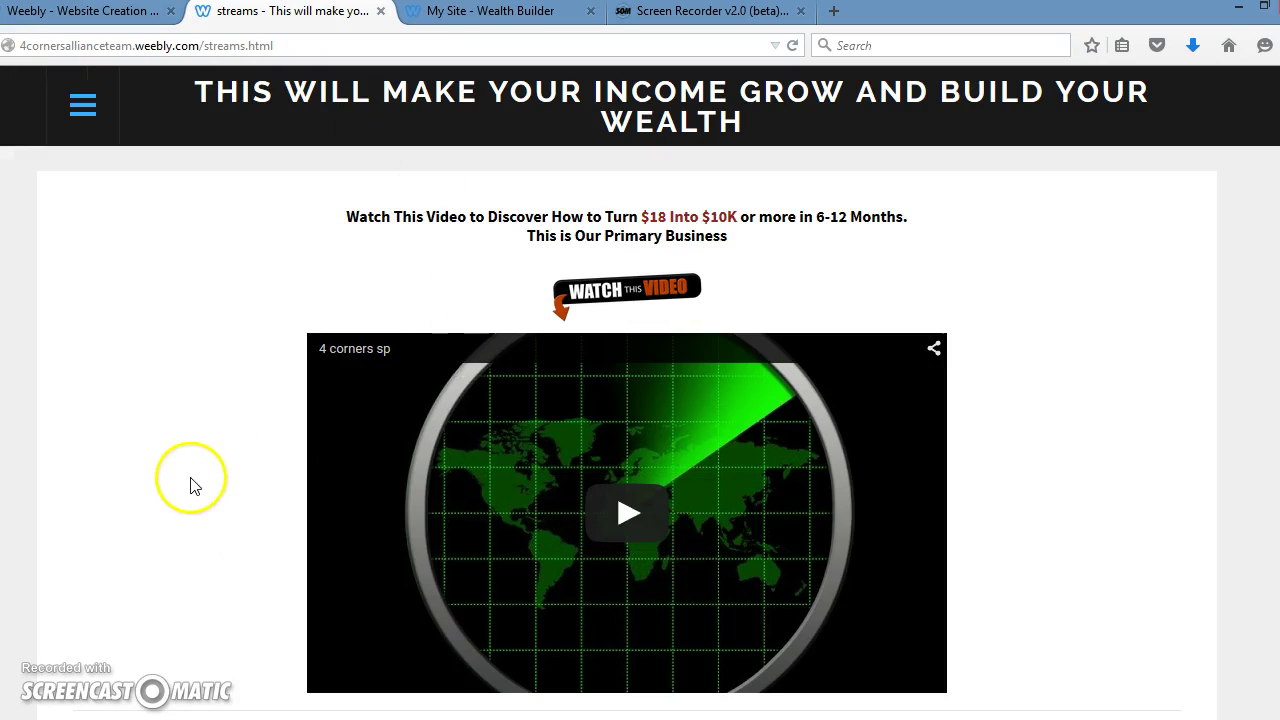
pyautogui.rightClick(505, 455)
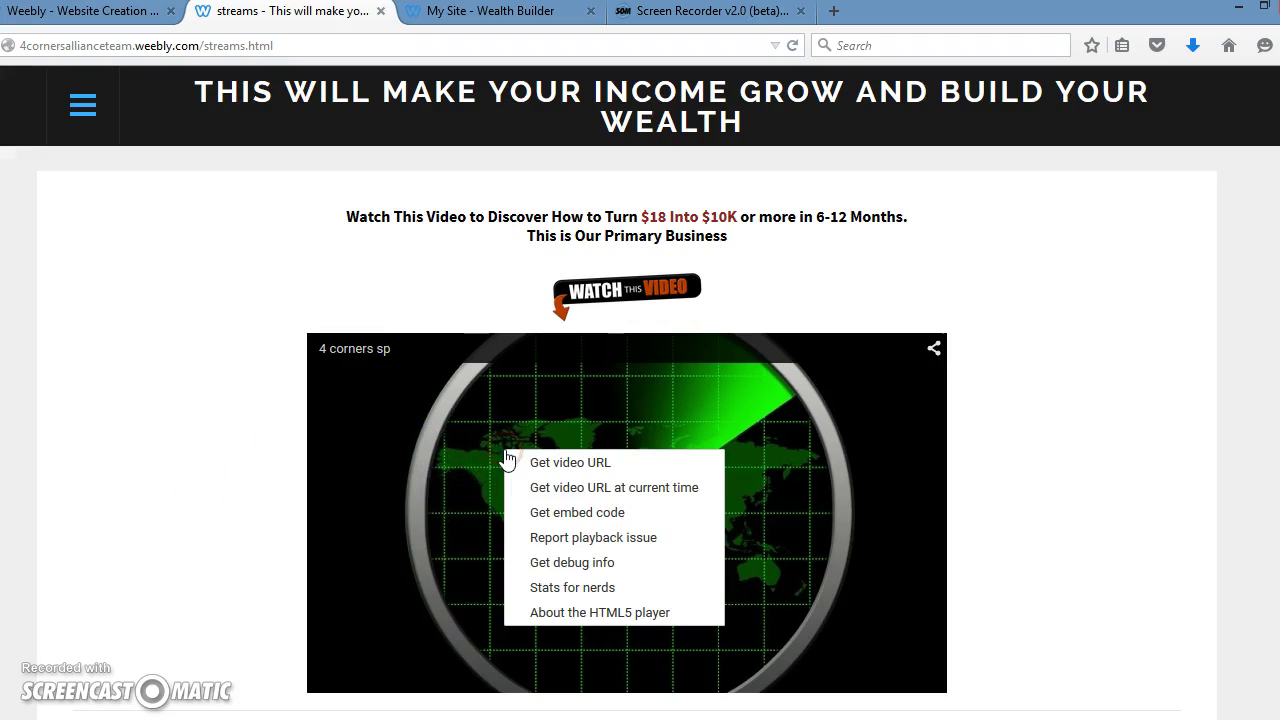
pyautogui.click(546, 512)
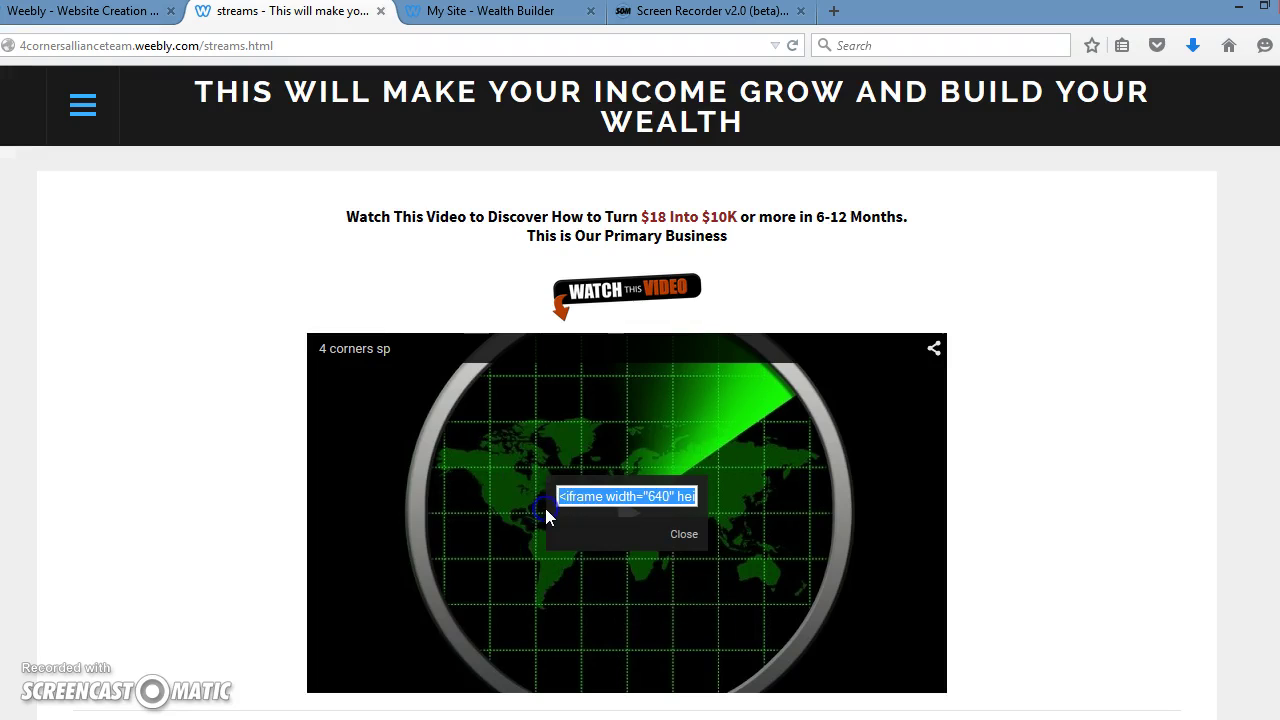
pyautogui.click(582, 500)
pyautogui.rightClick(582, 502)
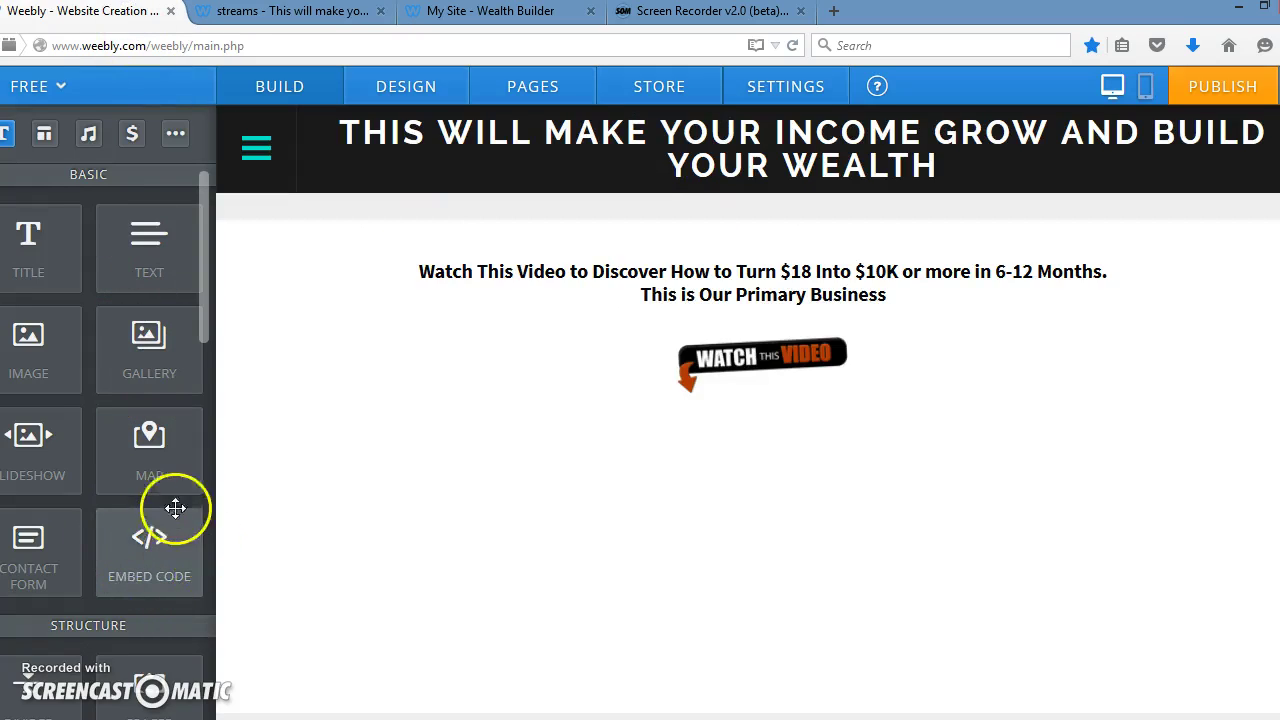
# Add an Embed Code element beneath the Watch This Video image and align it to the center
pyautogui.moveTo(157, 538); pyautogui.dragTo(147, 542)
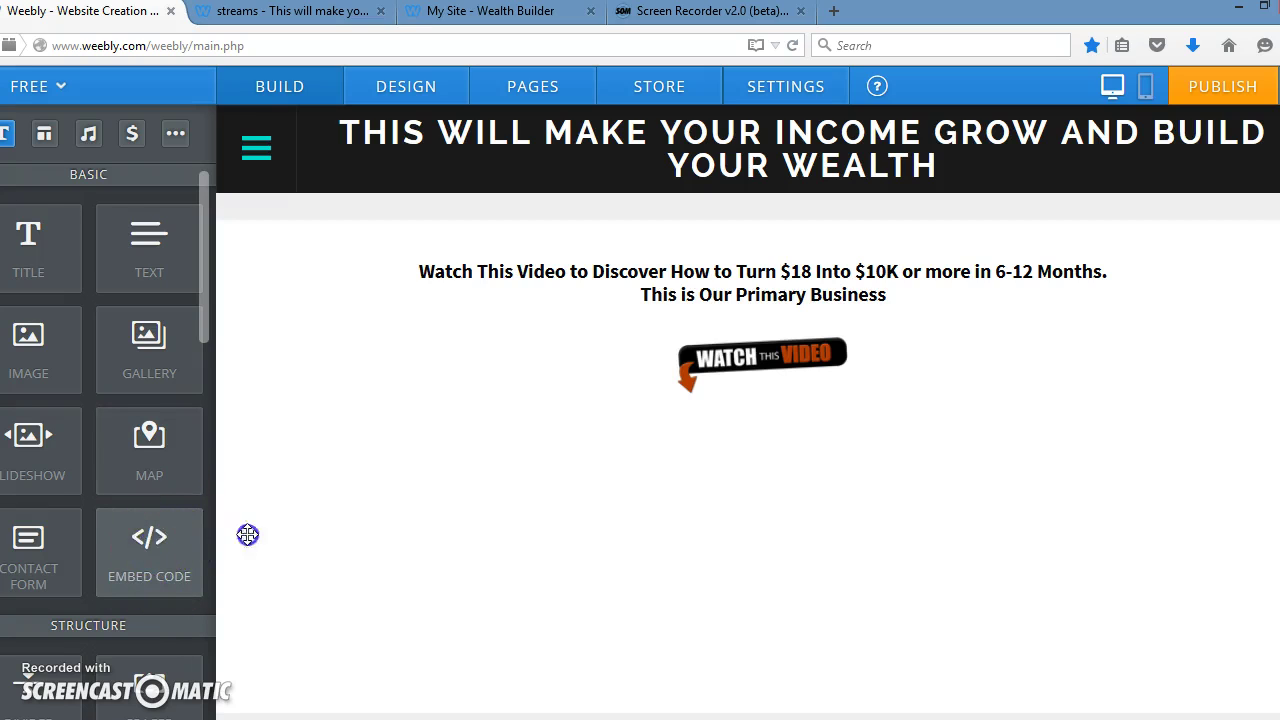
pyautogui.moveTo(273, 528); pyautogui.dragTo(789, 471)
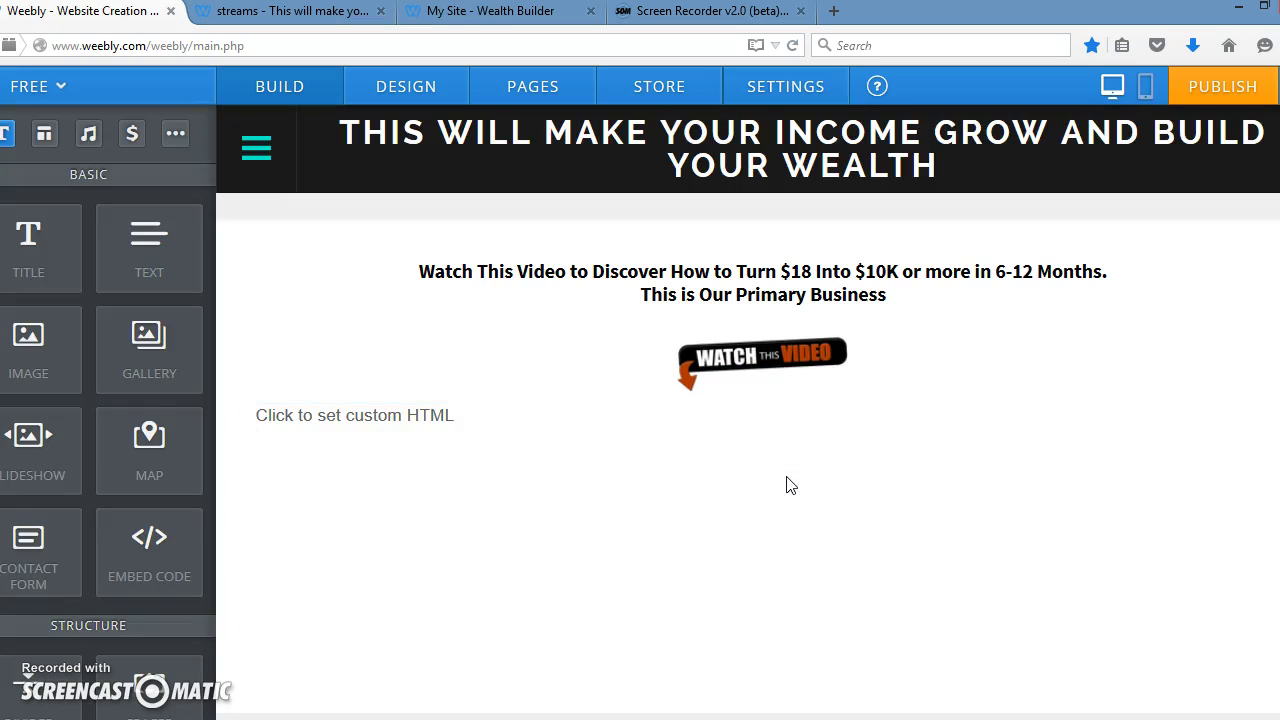
pyautogui.click(497, 427)
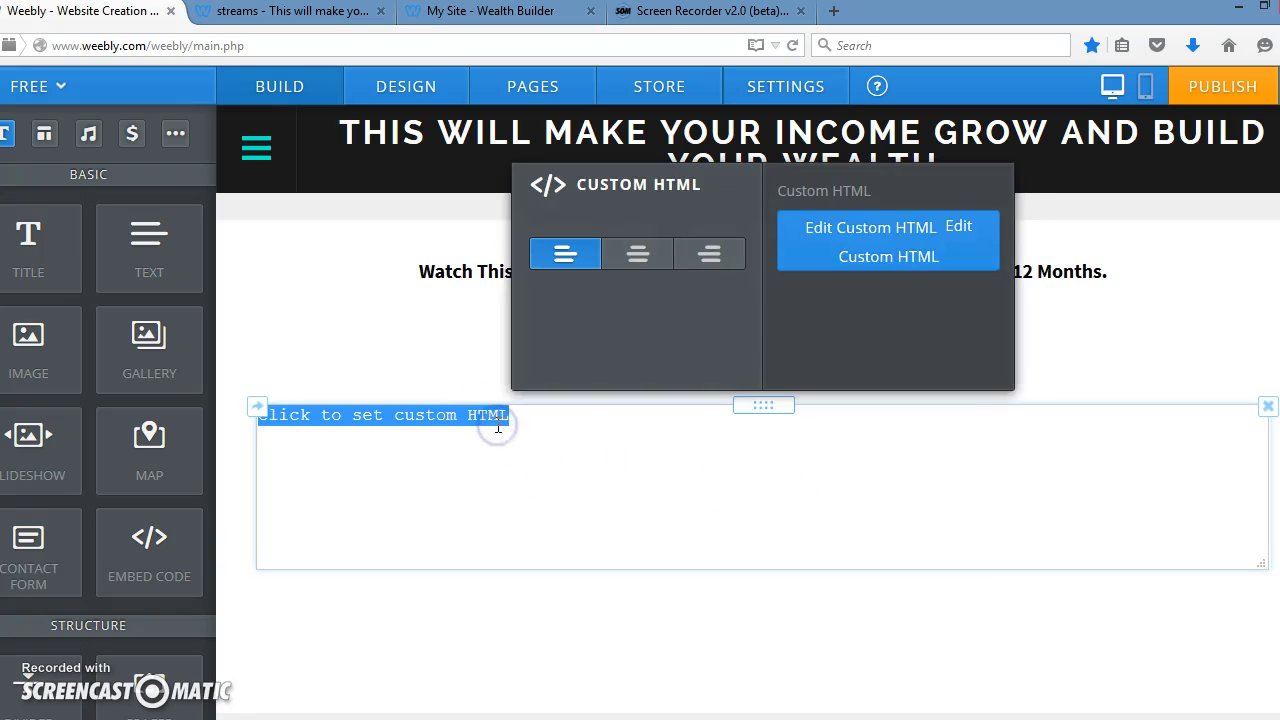
pyautogui.click(636, 260)
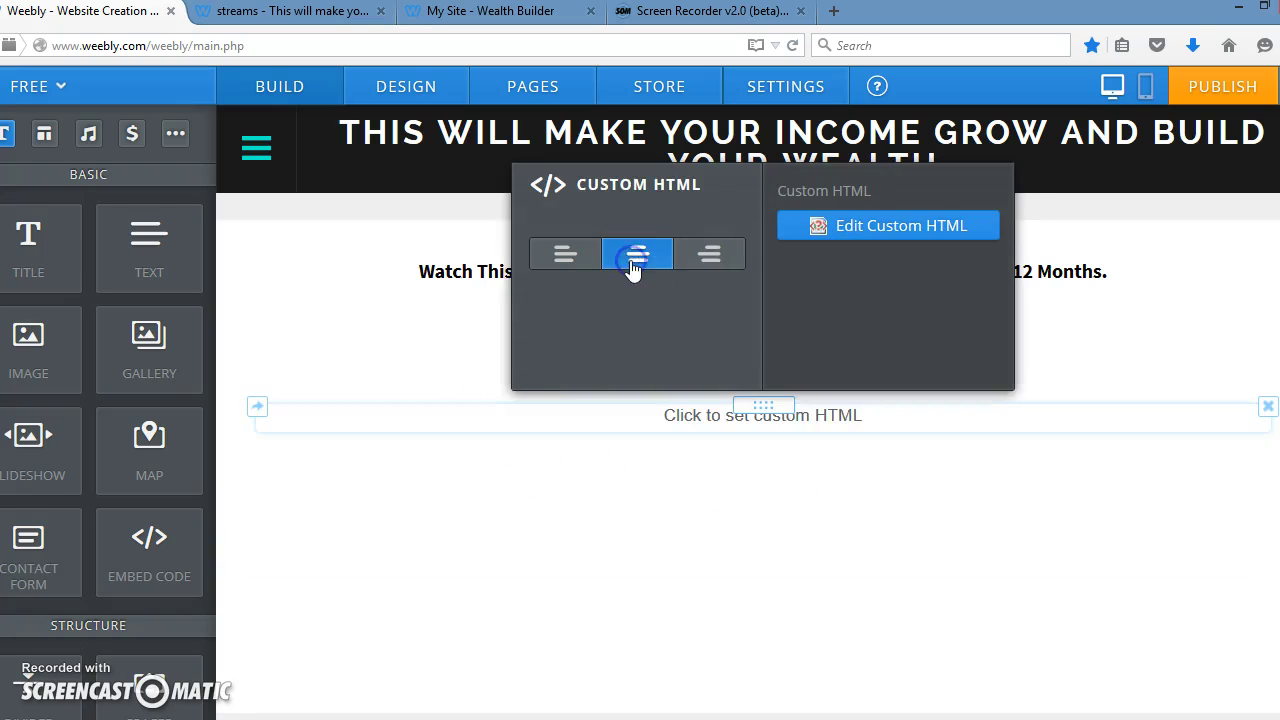
pyautogui.click(593, 490)
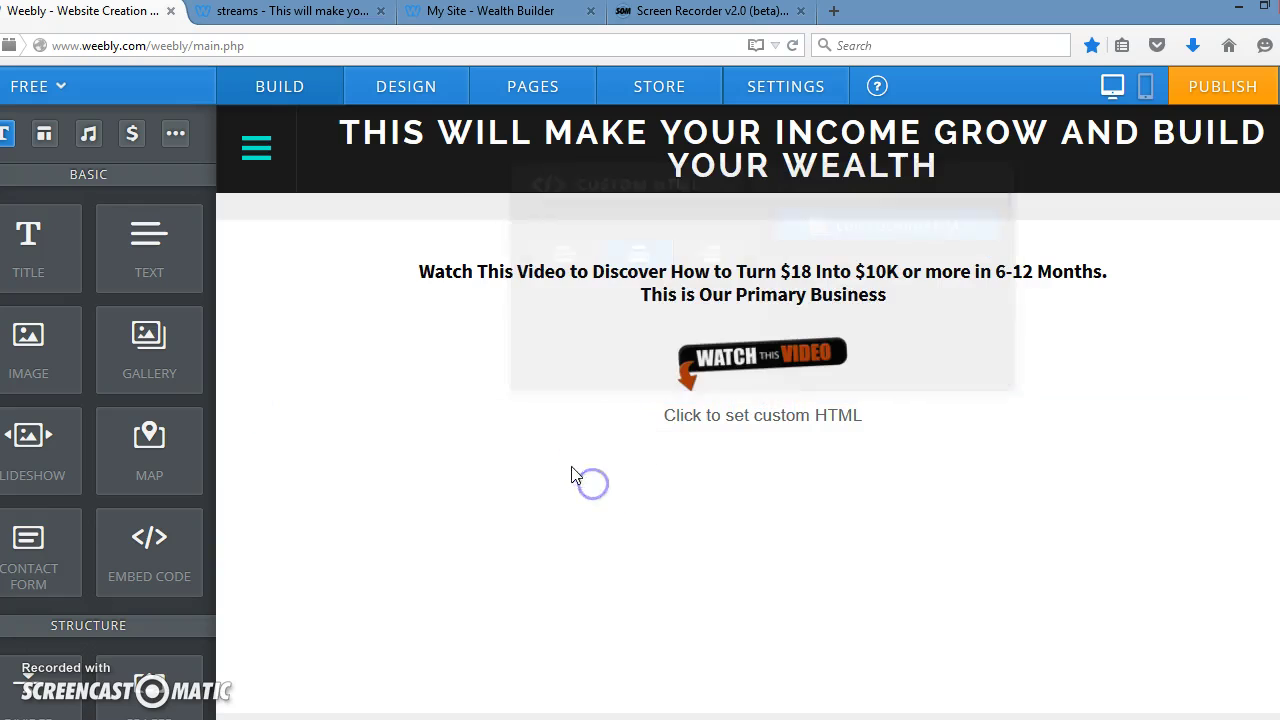
# Replace the placeholder text of the custom HTML element with the copied iframe code of the "4 corners sp" video
pyautogui.click(565, 422)
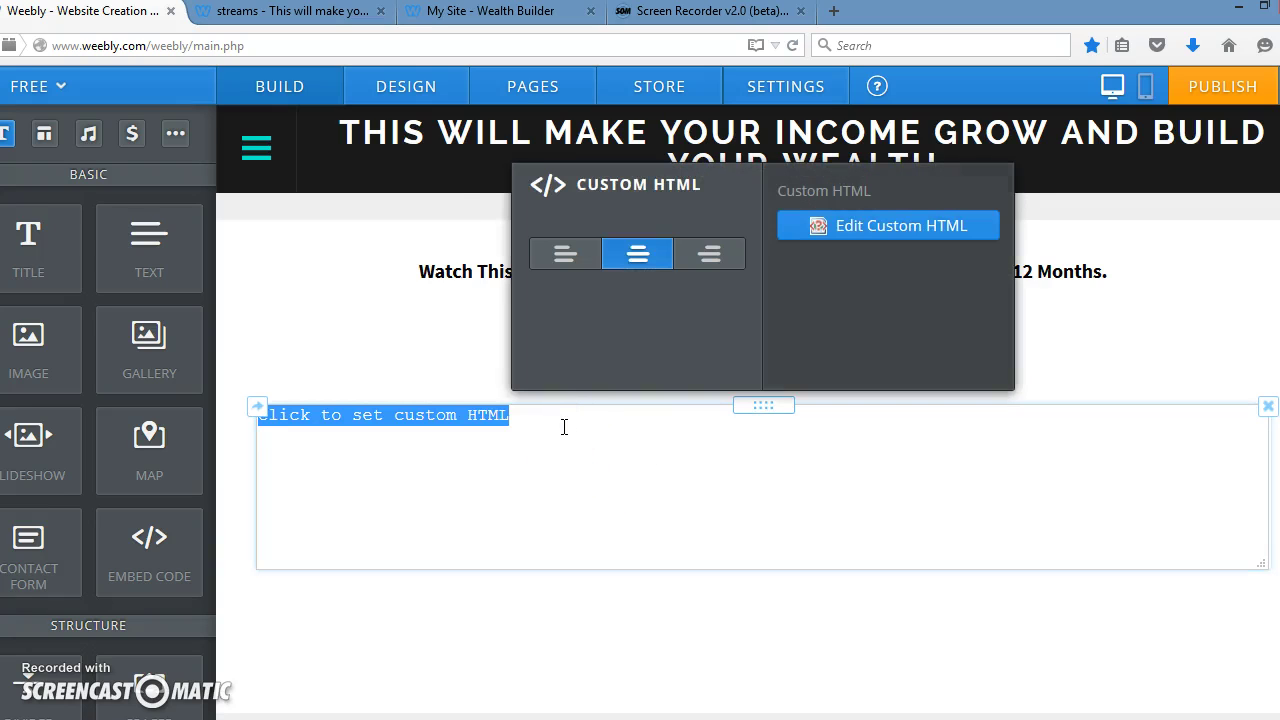
pyautogui.rightClick(563, 427)
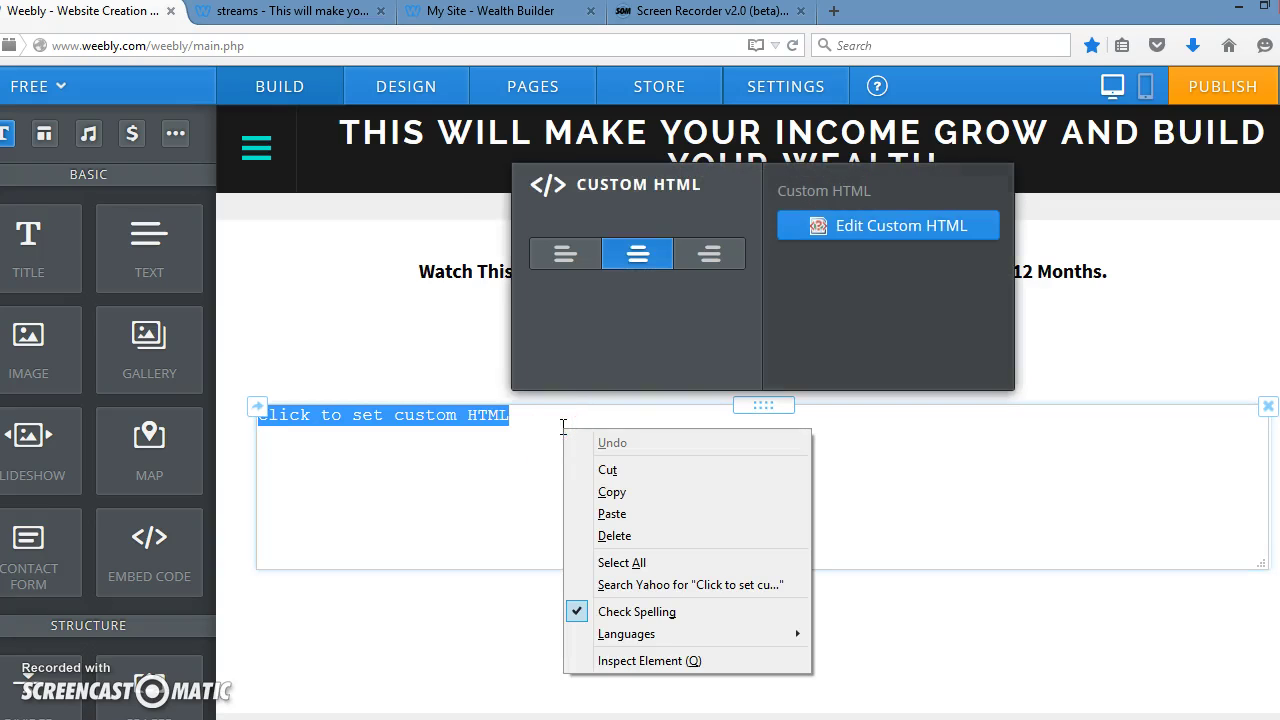
pyautogui.click(598, 512)
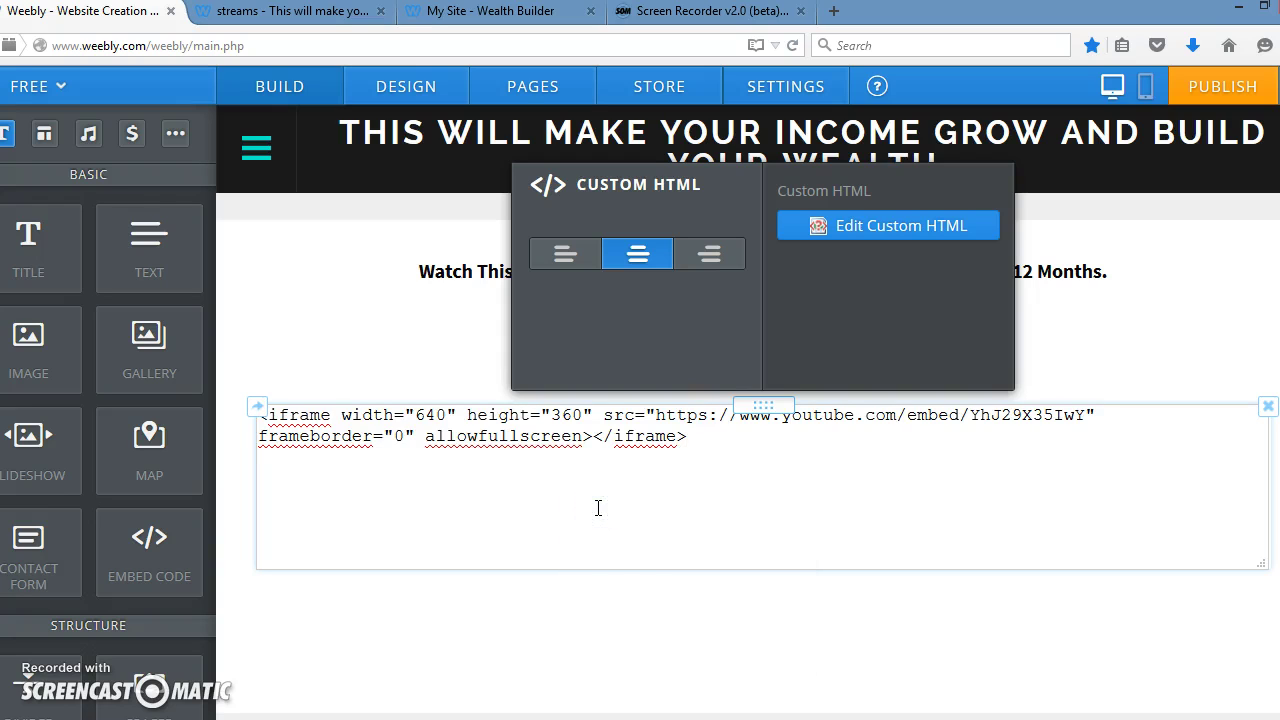
pyautogui.click(622, 598)
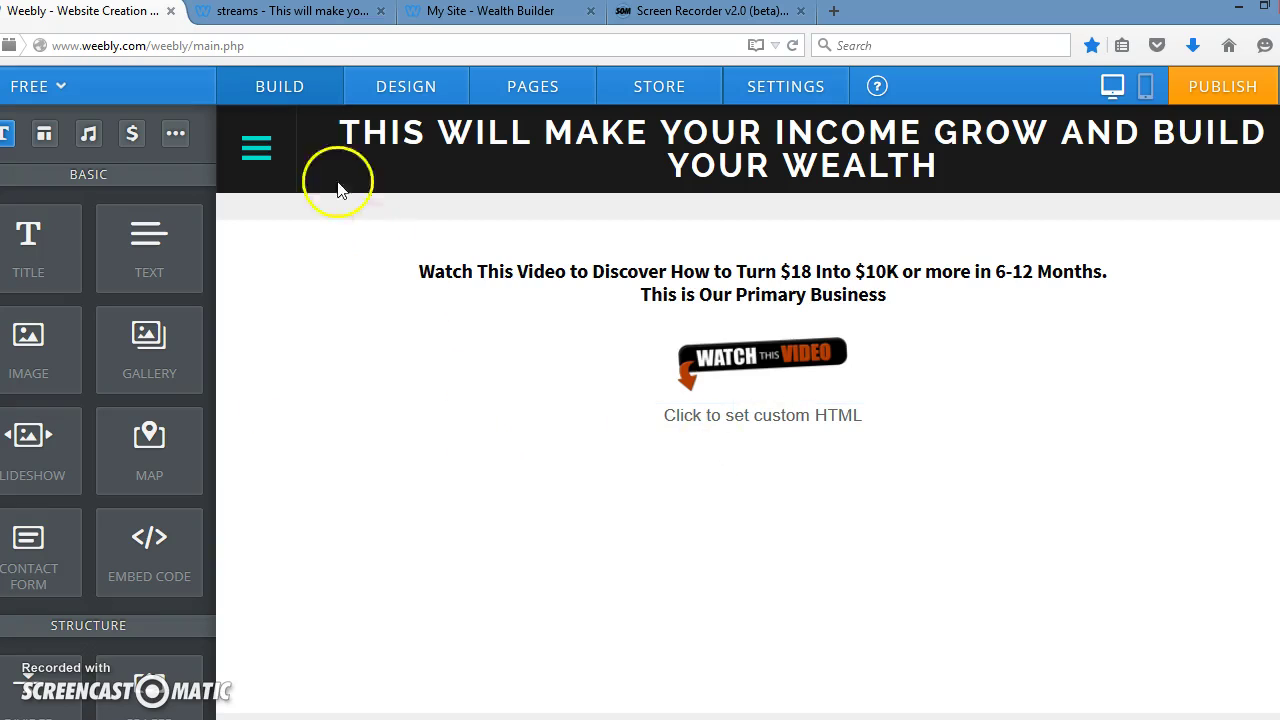
# Check what follows the video on the streams page and add an Image element beneath the embedded video on the new page
pyautogui.click(299, 12)
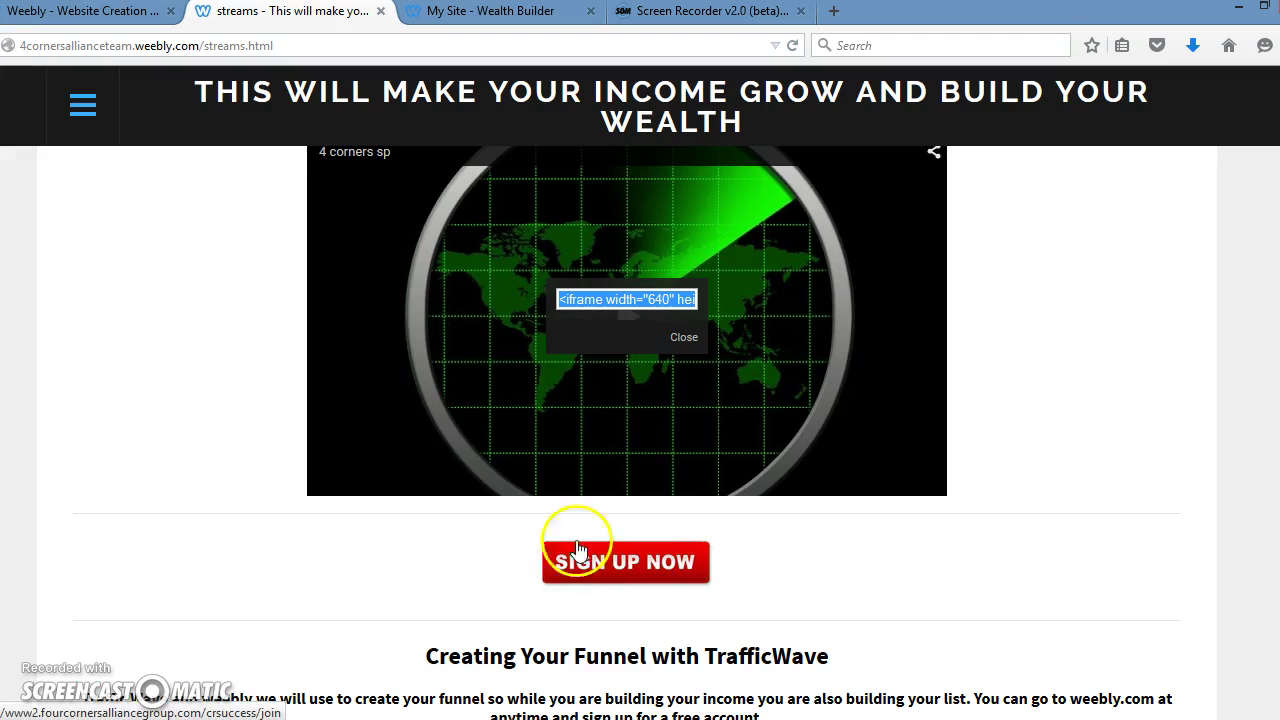
pyautogui.click(107, 22)
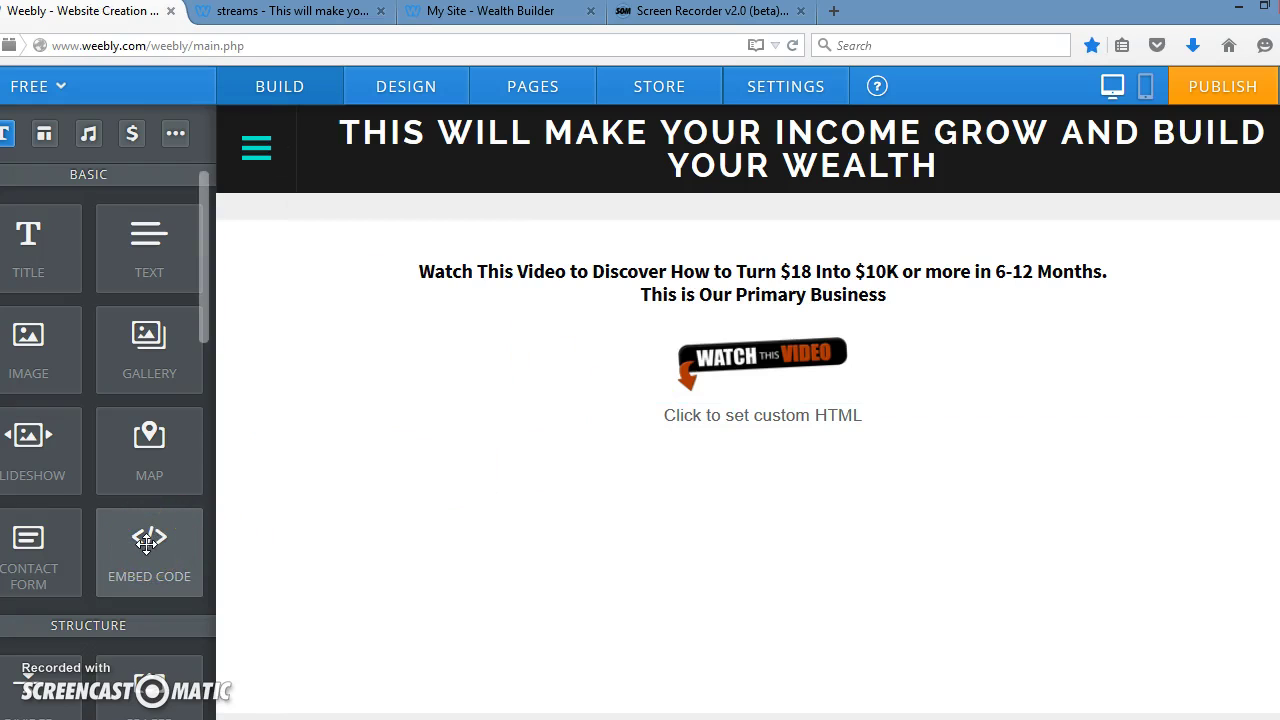
pyautogui.moveTo(74, 369); pyautogui.dragTo(803, 503)
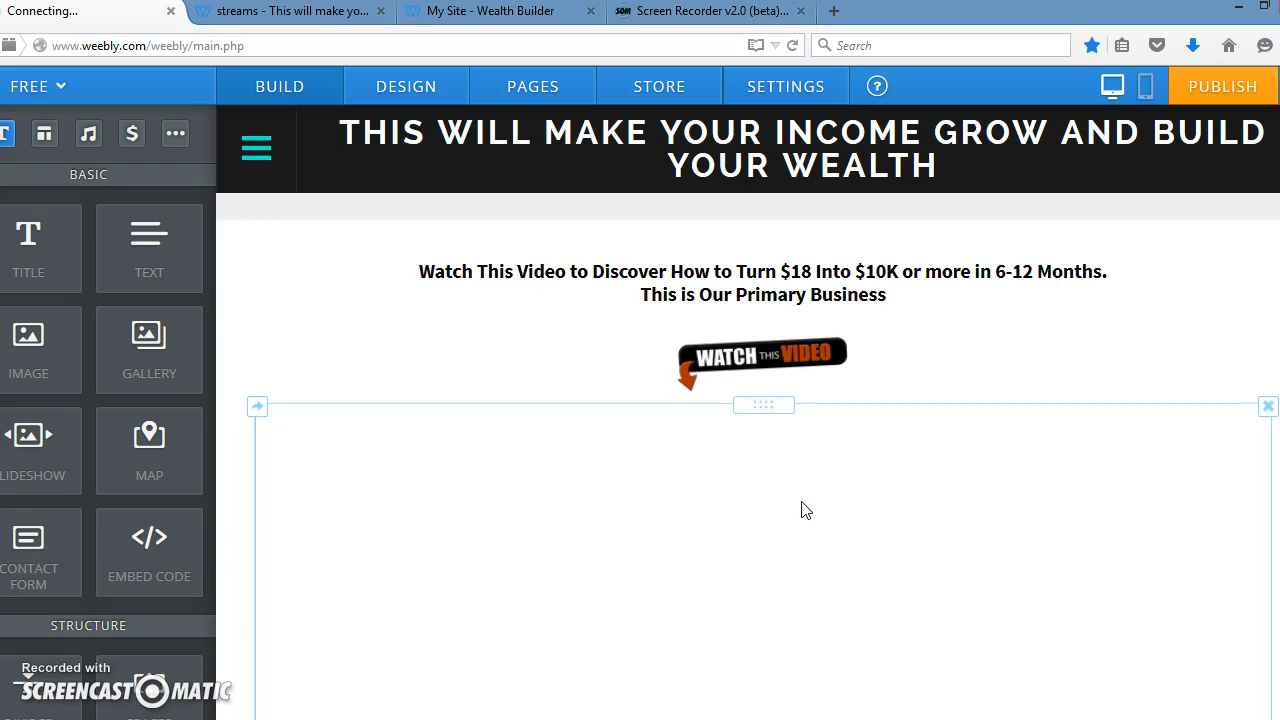
pyautogui.scroll(-3, 805, 510)
pyautogui.scroll(-1, 763, 410)
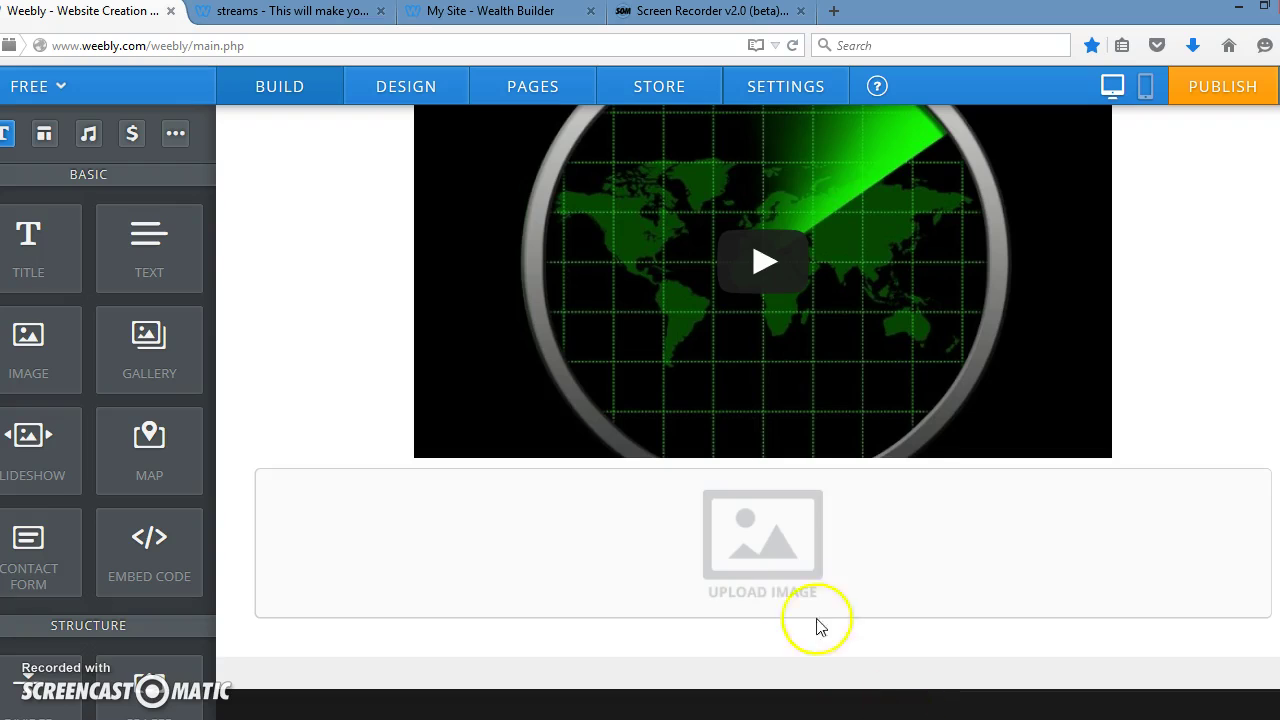
# Upload sign_up_now_button_-_red.png from the computer's Pictures folder into the image placeholder below the video
pyautogui.click(773, 536)
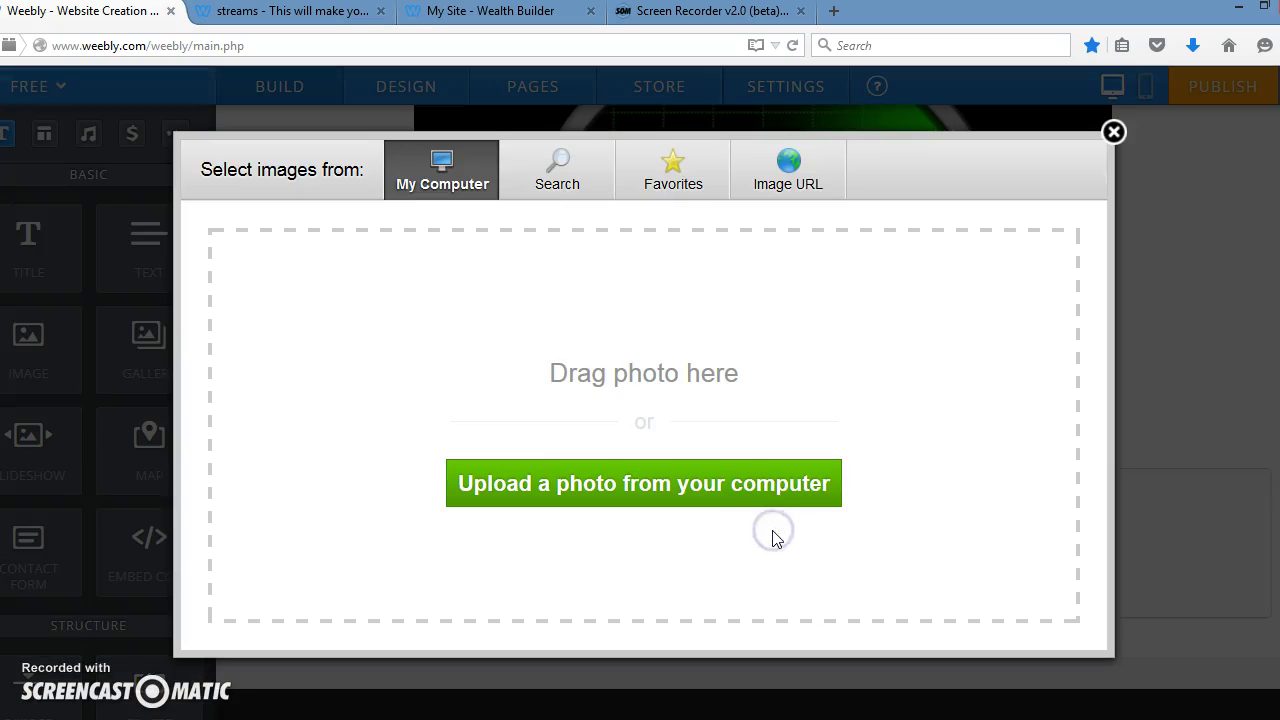
pyautogui.click(751, 480)
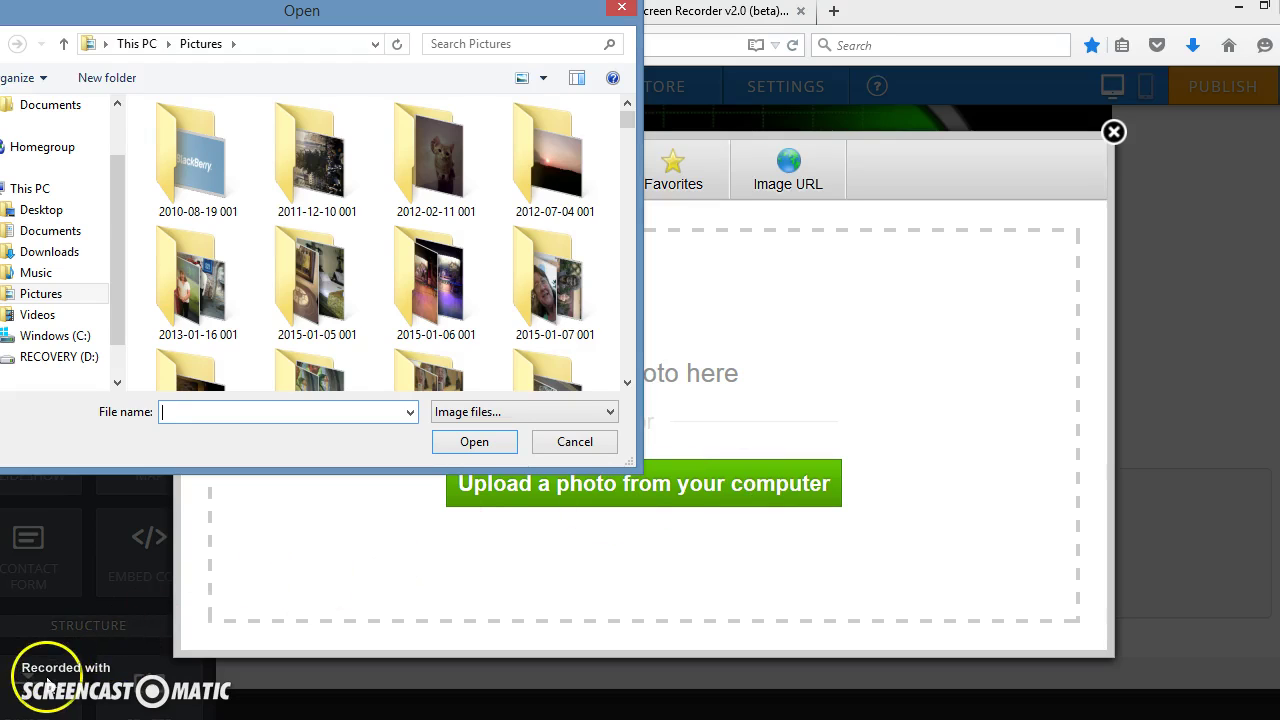
pyautogui.scroll(-10, 420, 340)
pyautogui.click(424, 344)
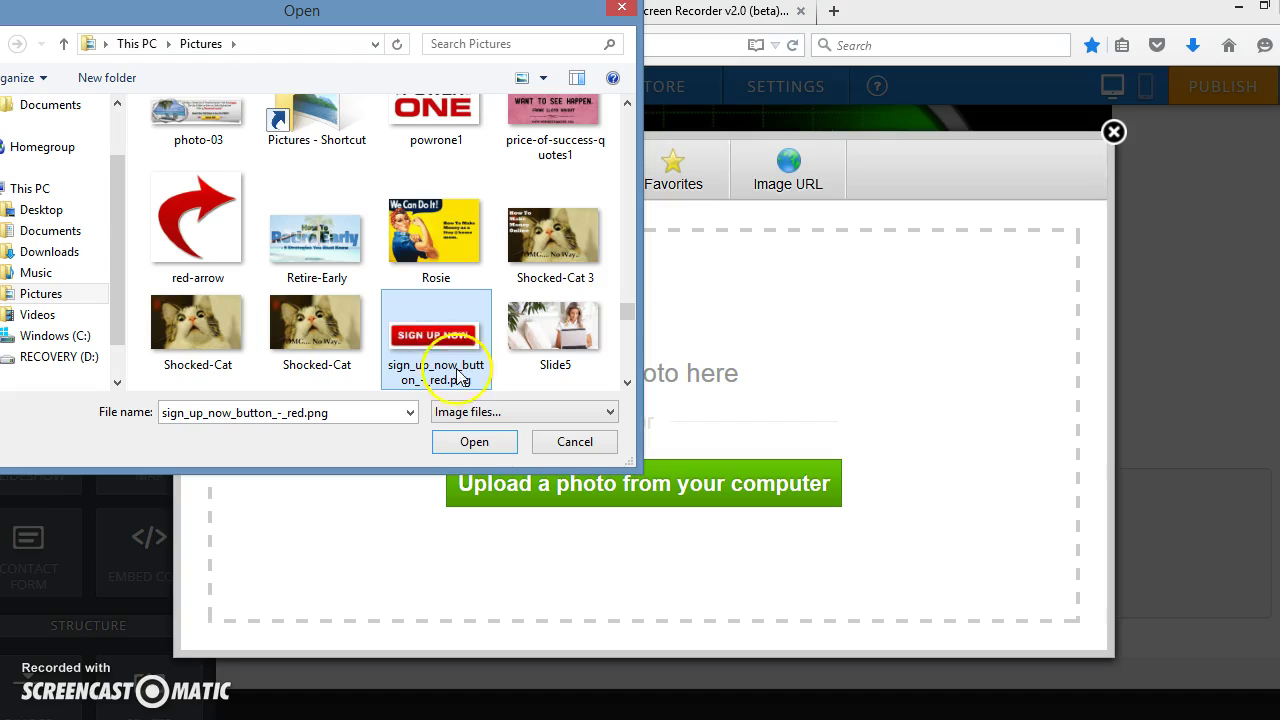
pyautogui.click(472, 442)
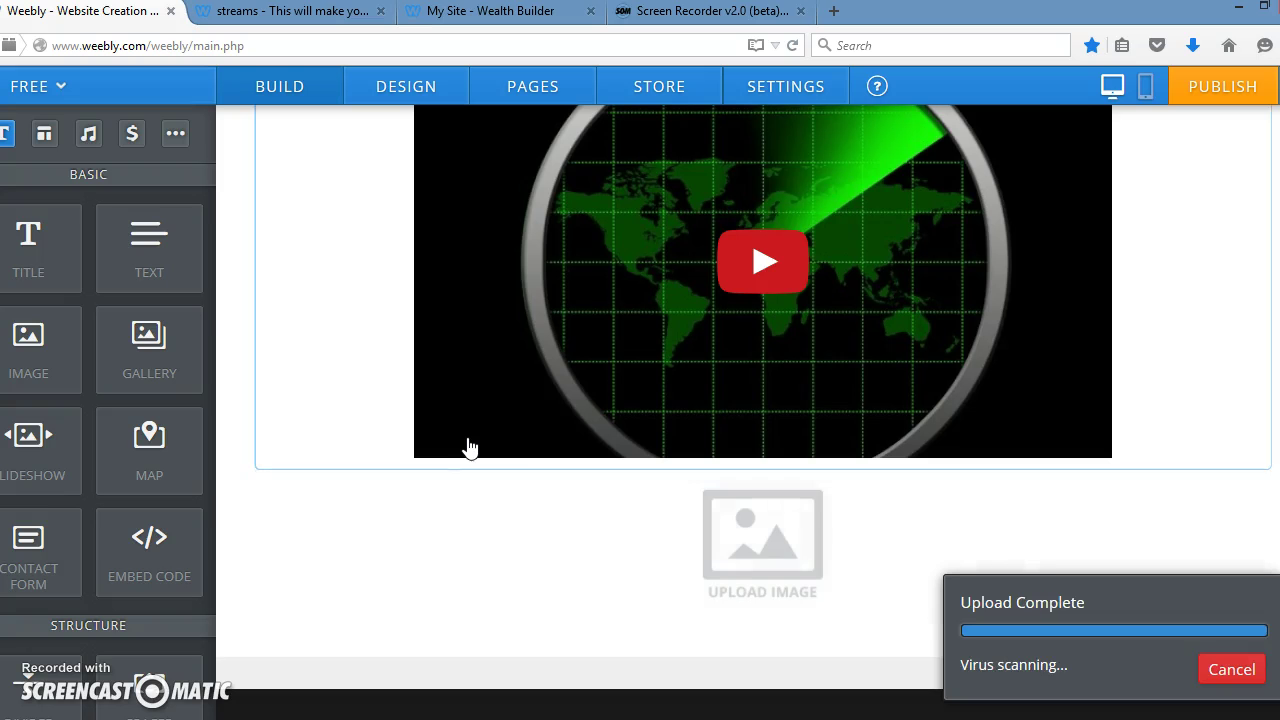
# Shrink the Sign Up Now image proportionally to a small button, roughly matching the one on the streams page
pyautogui.scroll(-1, 466, 446)
pyautogui.scroll(-1, 748, 400)
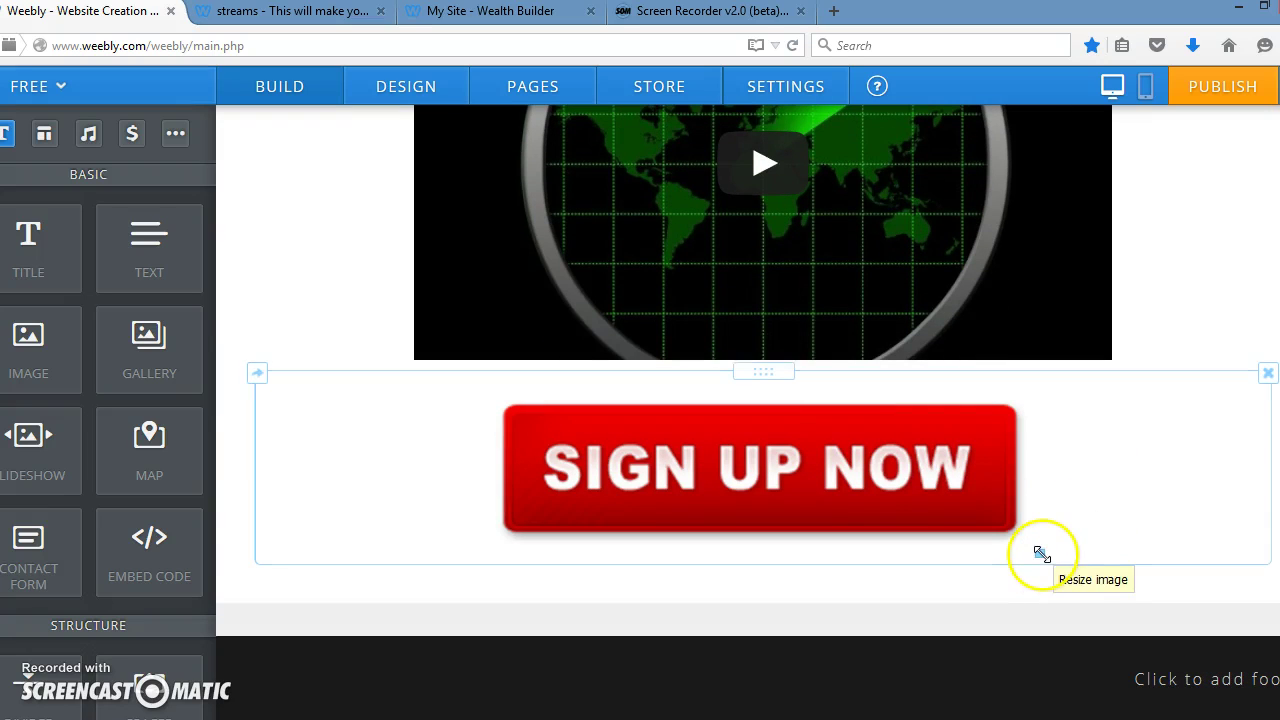
pyautogui.moveTo(1041, 554); pyautogui.dragTo(893, 490)
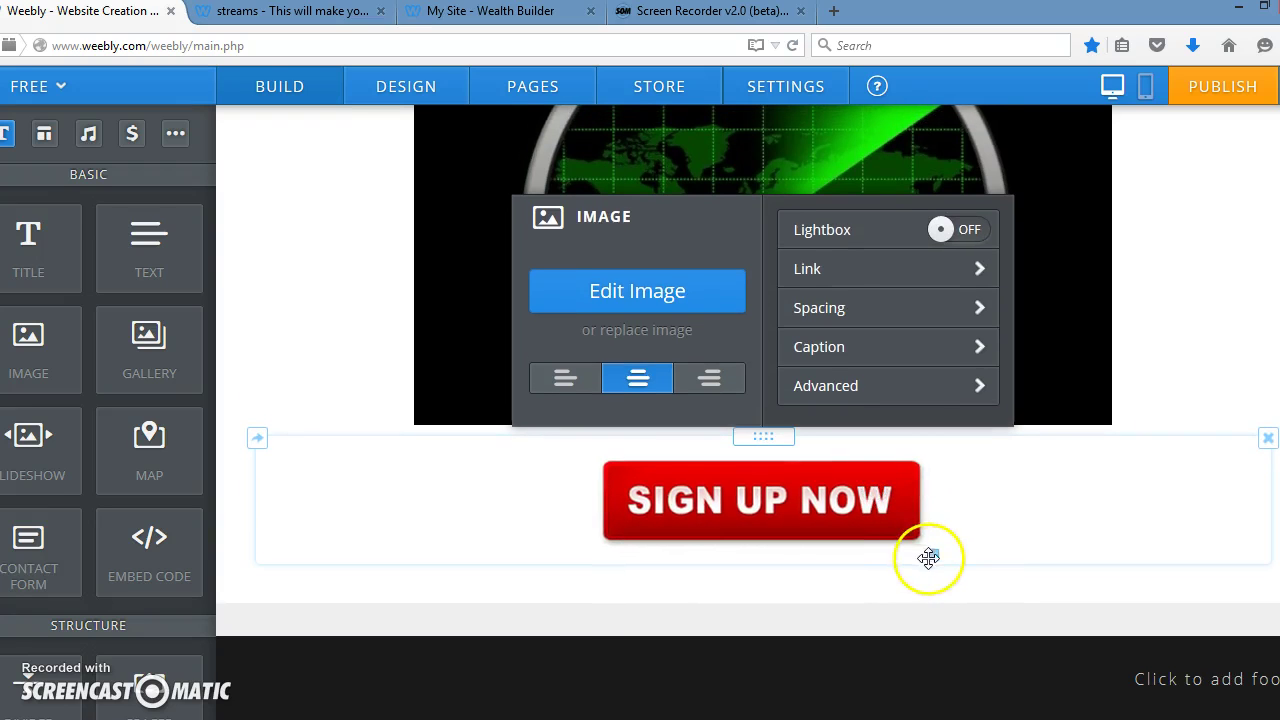
pyautogui.moveTo(933, 554); pyautogui.dragTo(888, 525)
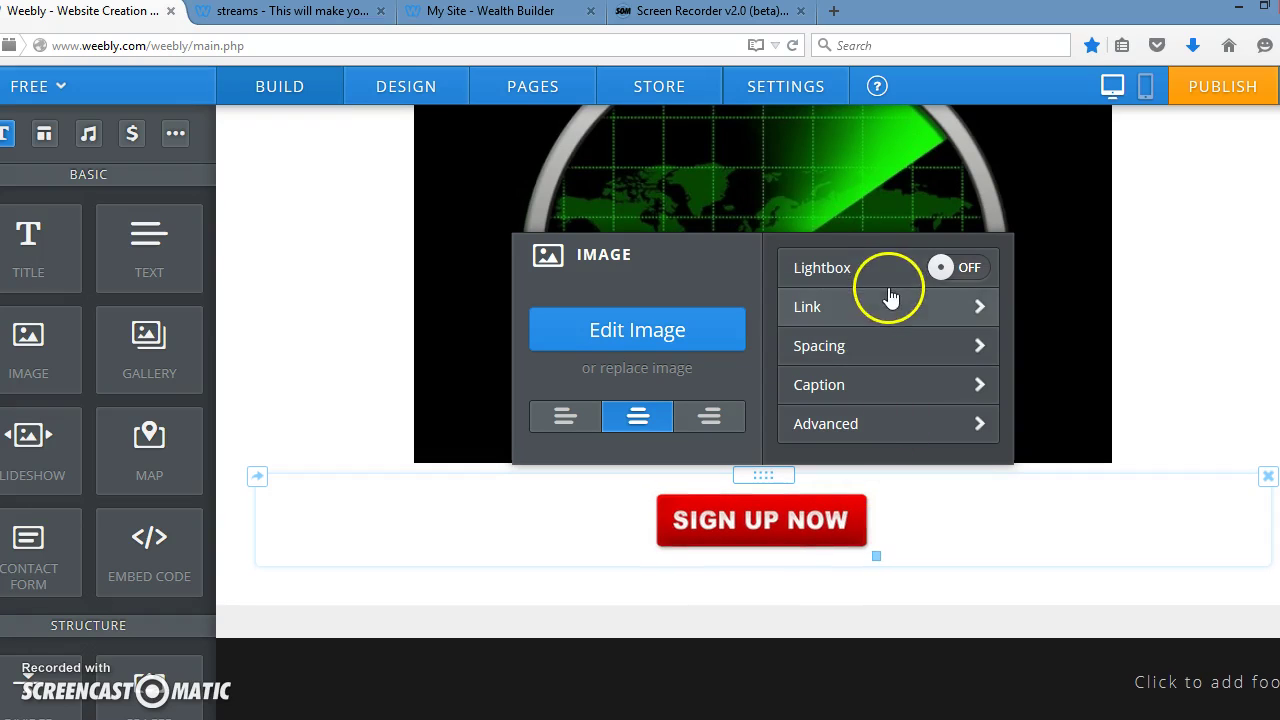
# Open the Sign Up Now image's link settings and copy the address of the Four Corners join page that the streams page's button leads to
pyautogui.click(886, 308)
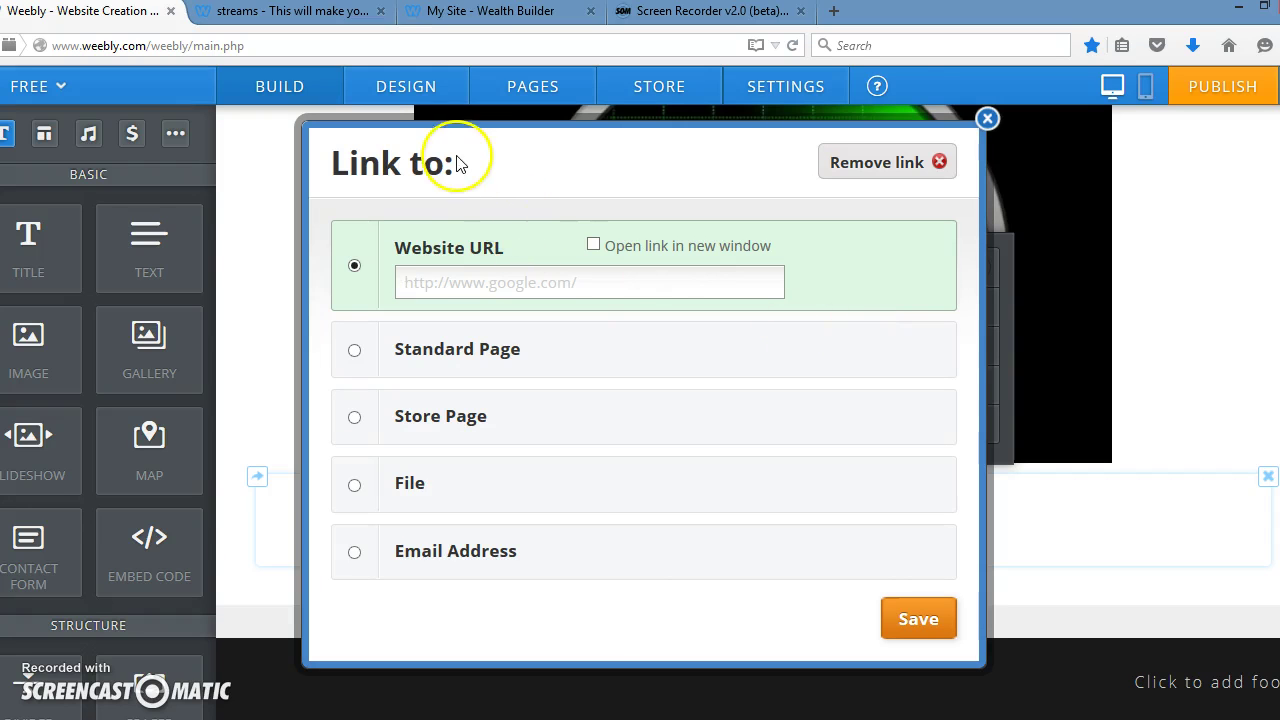
pyautogui.click(325, 12)
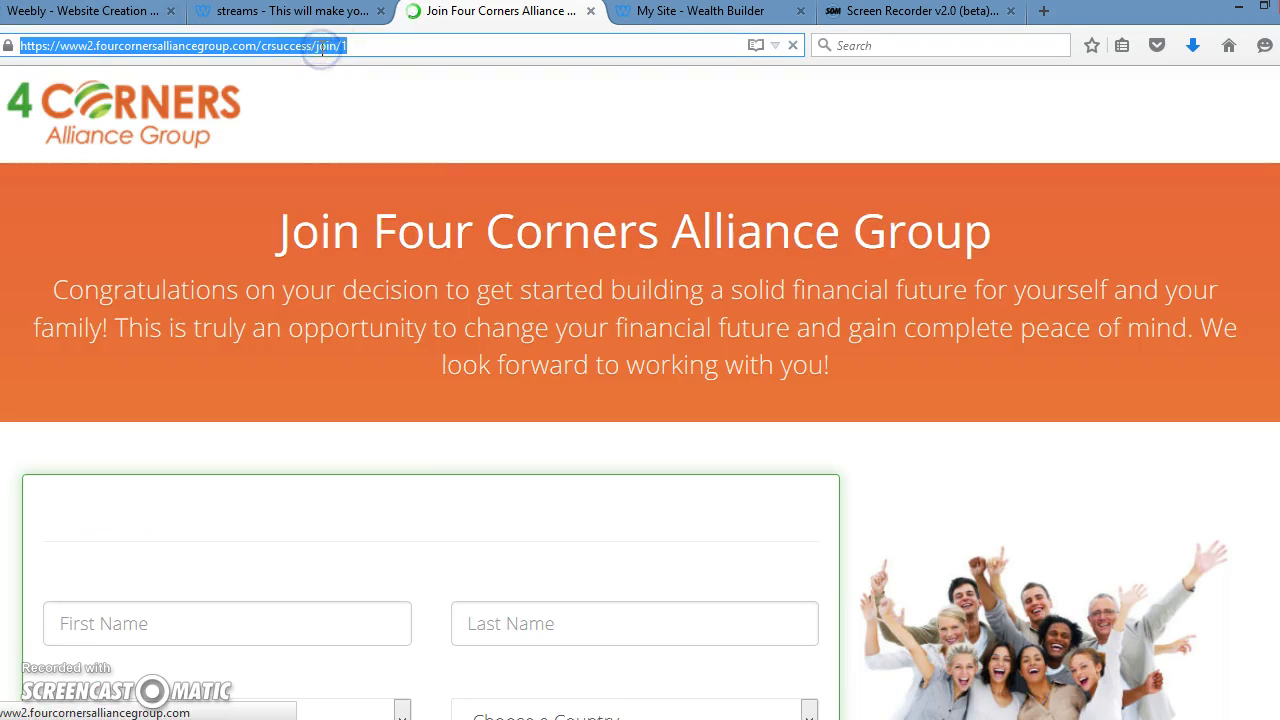
pyautogui.rightClick(320, 47)
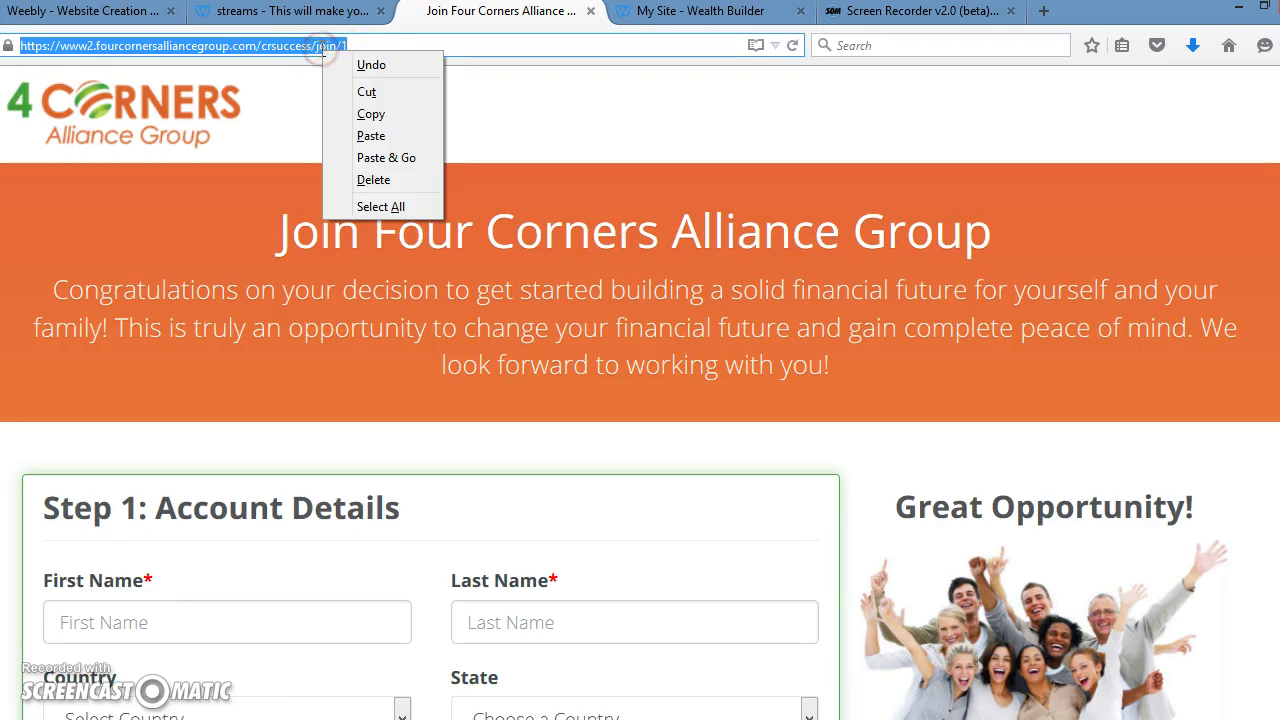
pyautogui.click(368, 114)
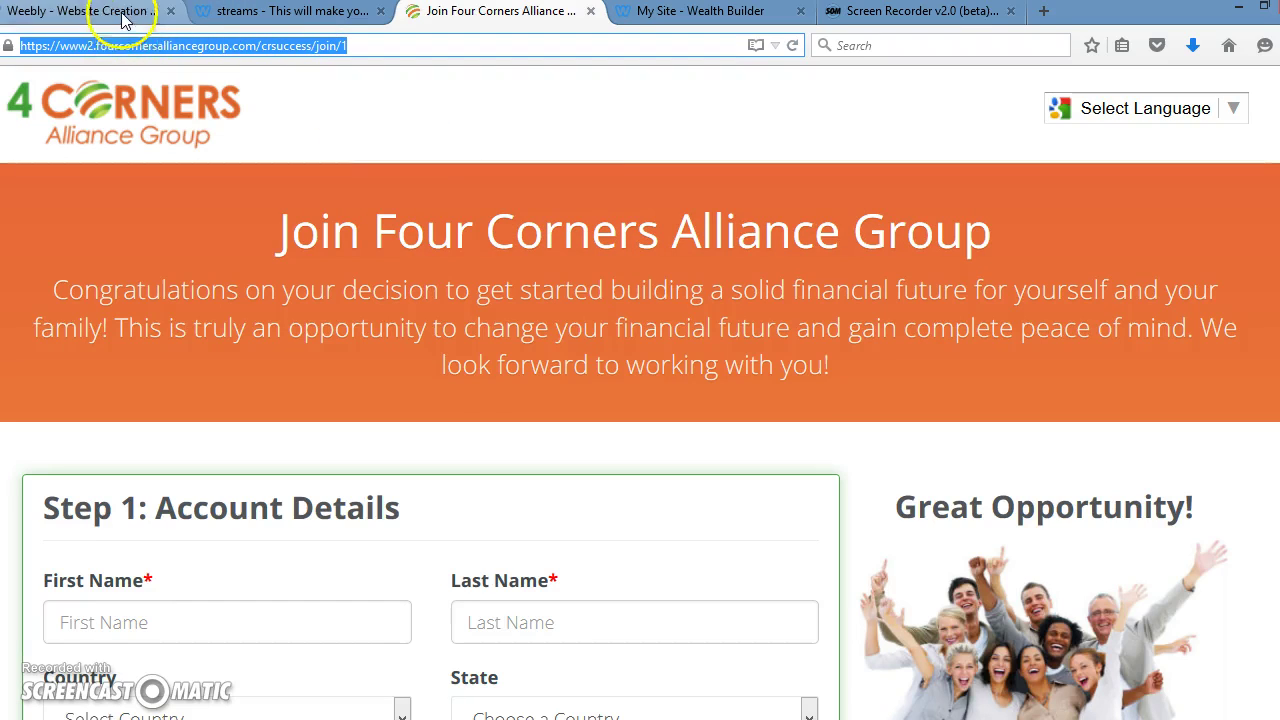
# Link the Sign Up Now image to the copied Four Corners join page address, opening in a new window, and save the link
pyautogui.click(90, 11)
pyautogui.click(457, 280)
pyautogui.rightClick(457, 280)
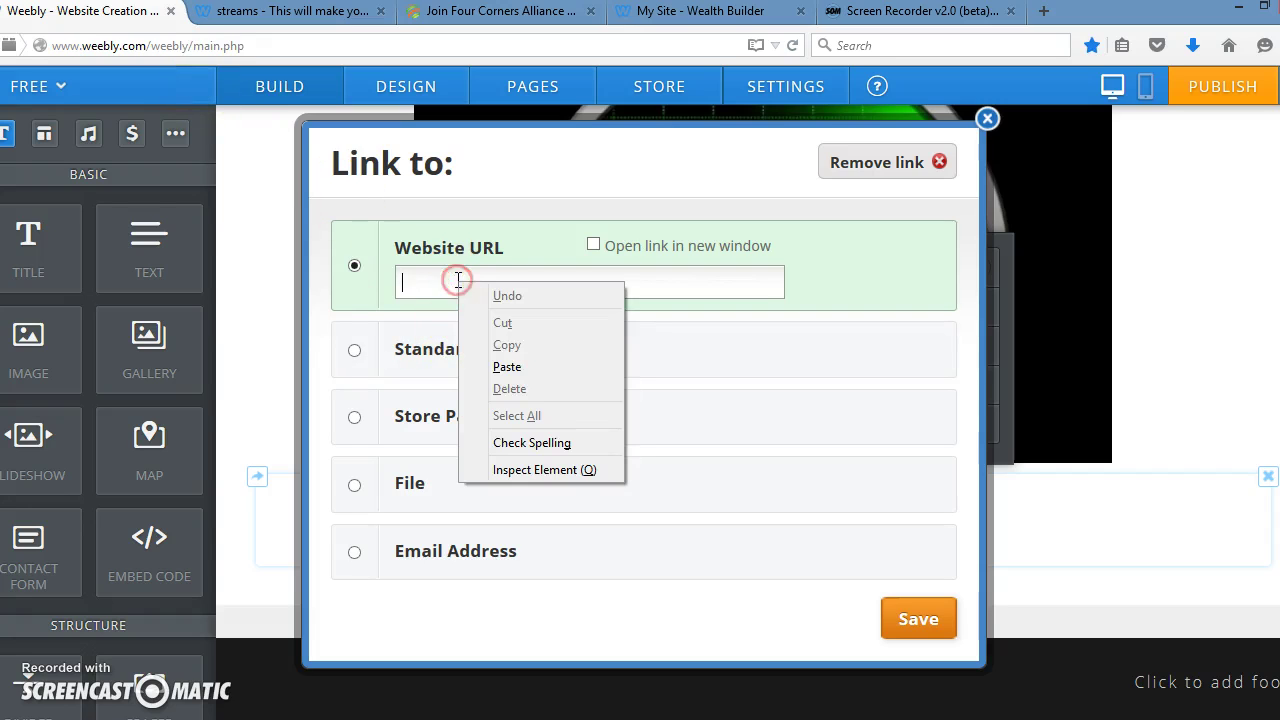
pyautogui.click(503, 365)
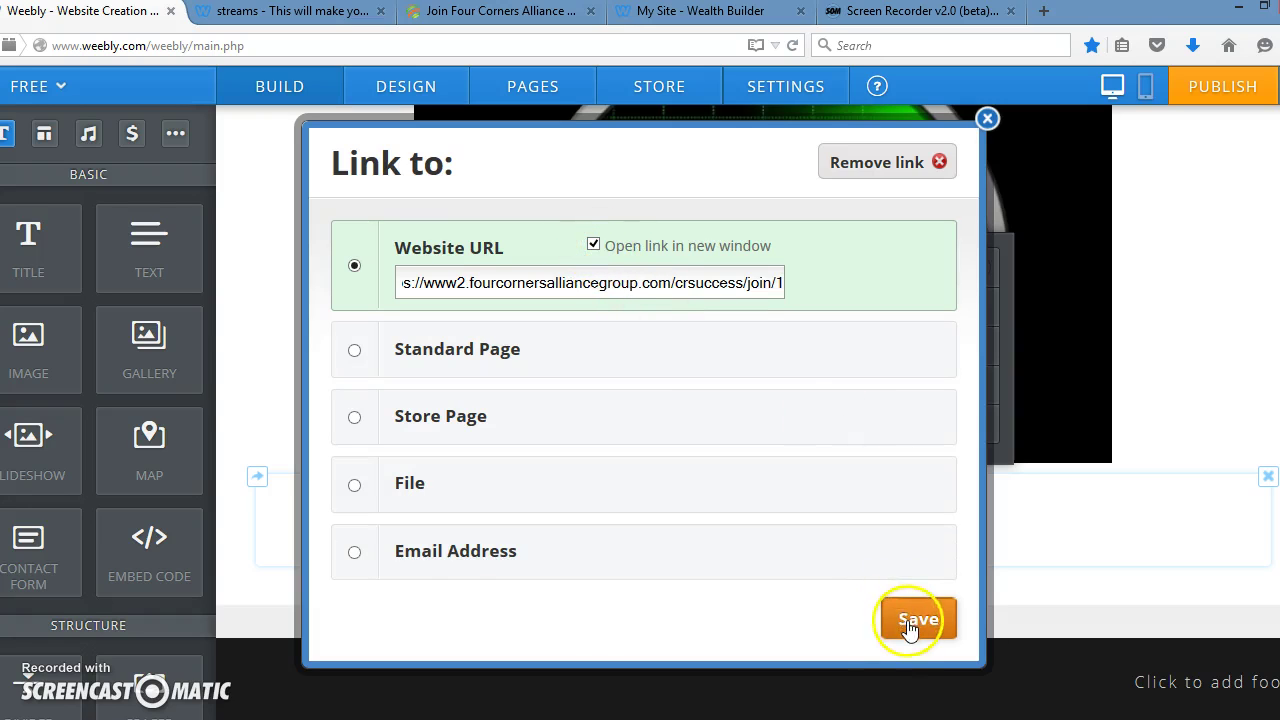
pyautogui.click(908, 622)
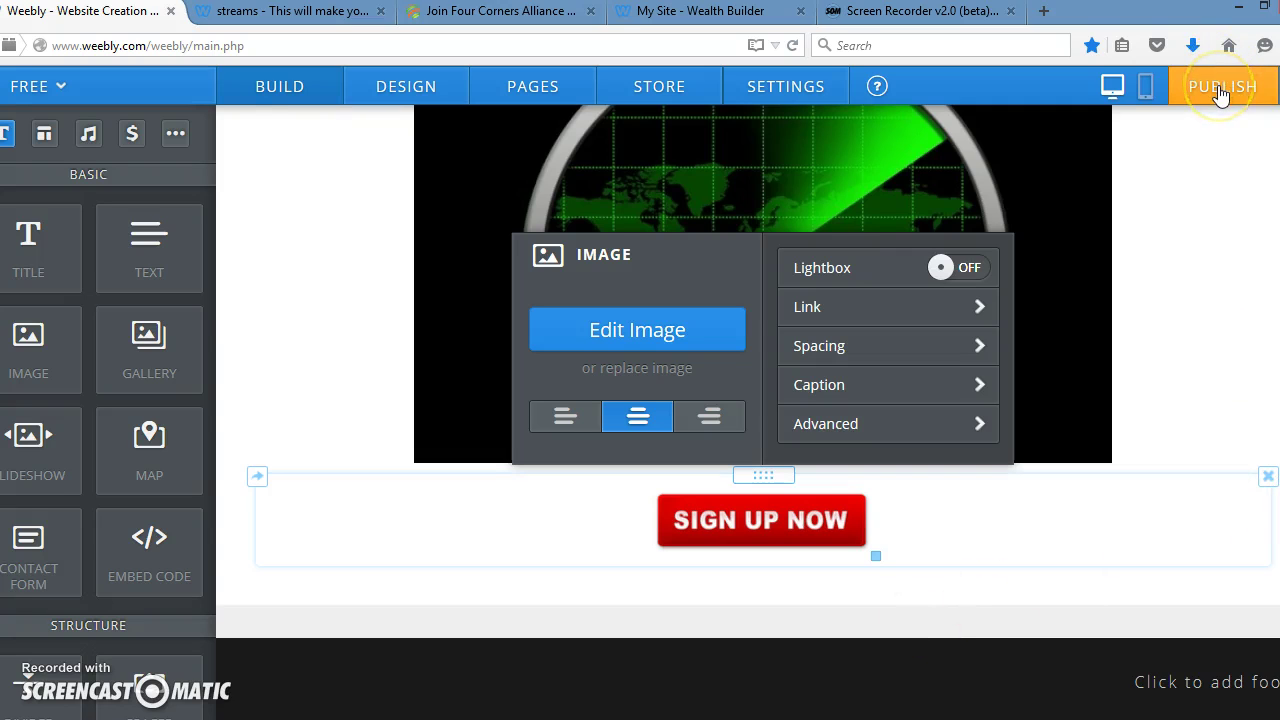
# Publish the site on a free Weebly.com subdomain and categorize it as Business
pyautogui.click(1220, 90)
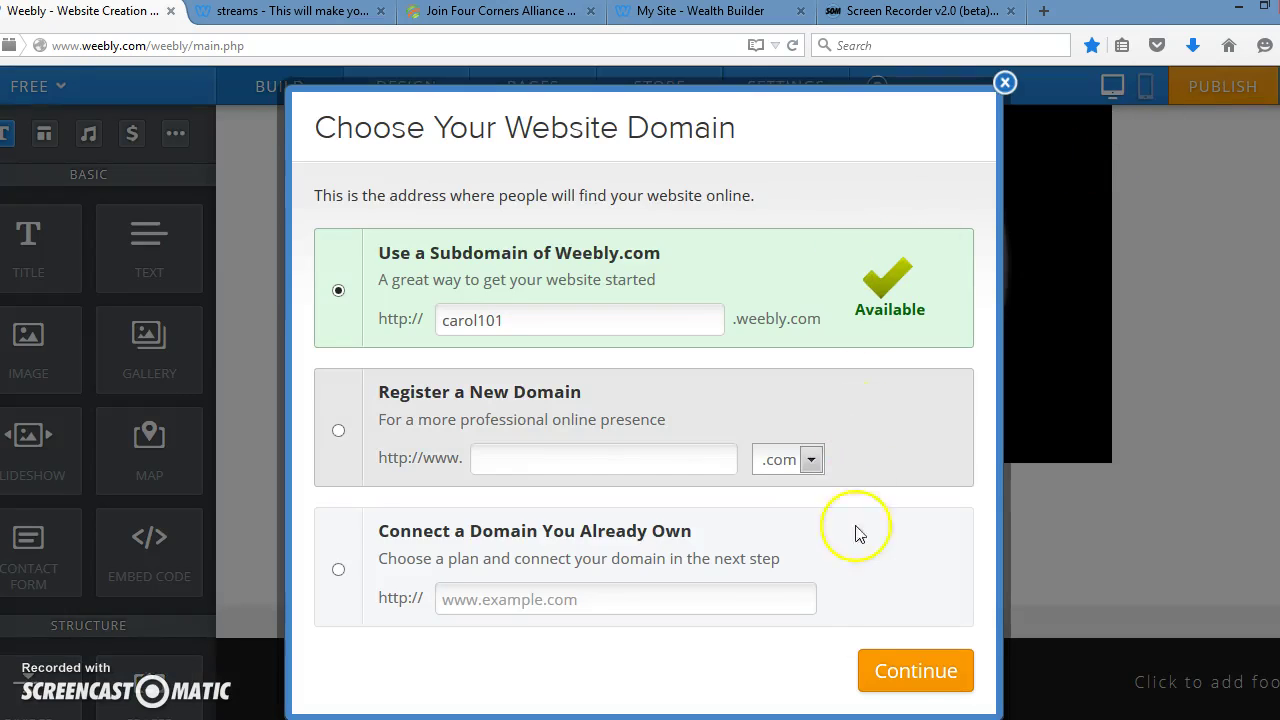
pyautogui.click(898, 670)
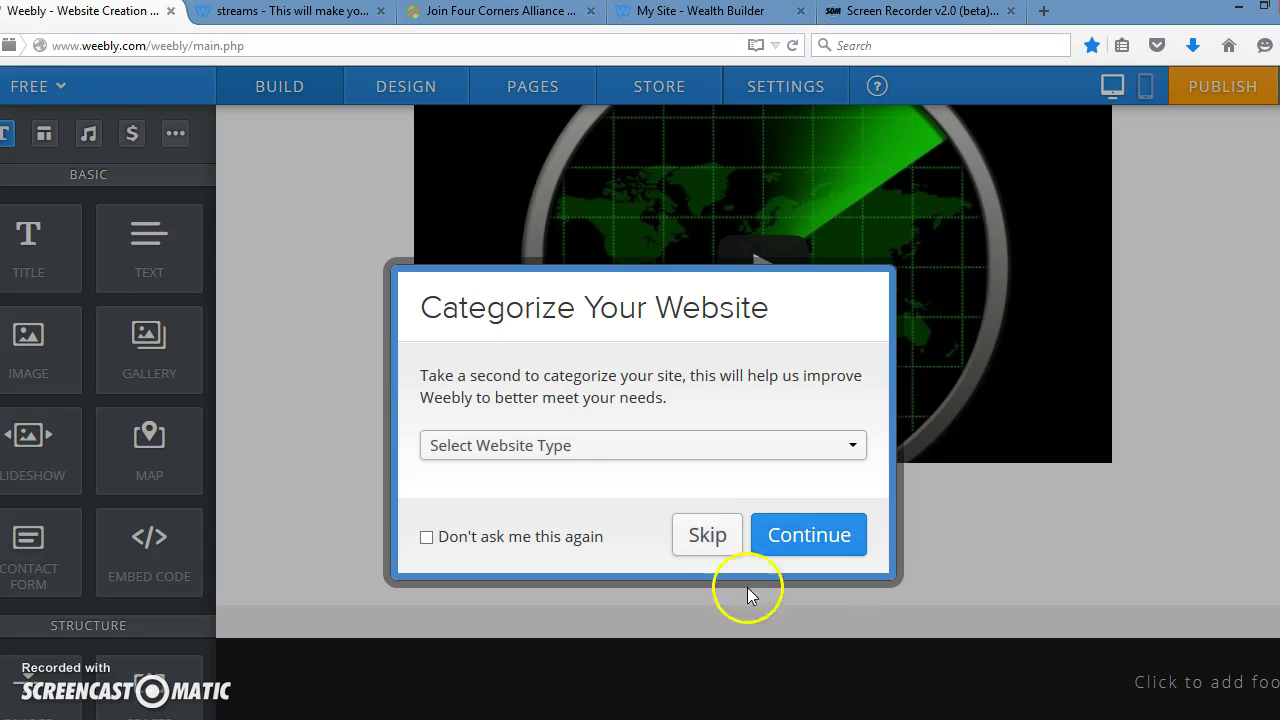
pyautogui.click(850, 450)
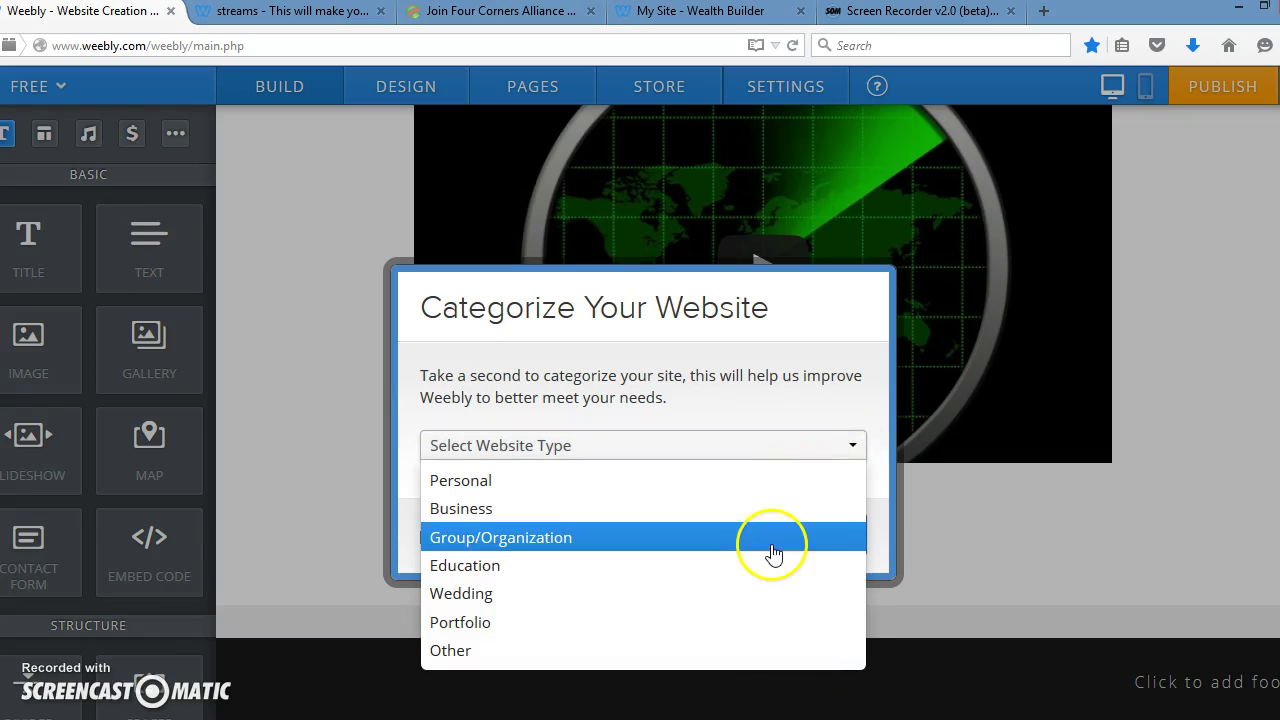
pyautogui.click(769, 510)
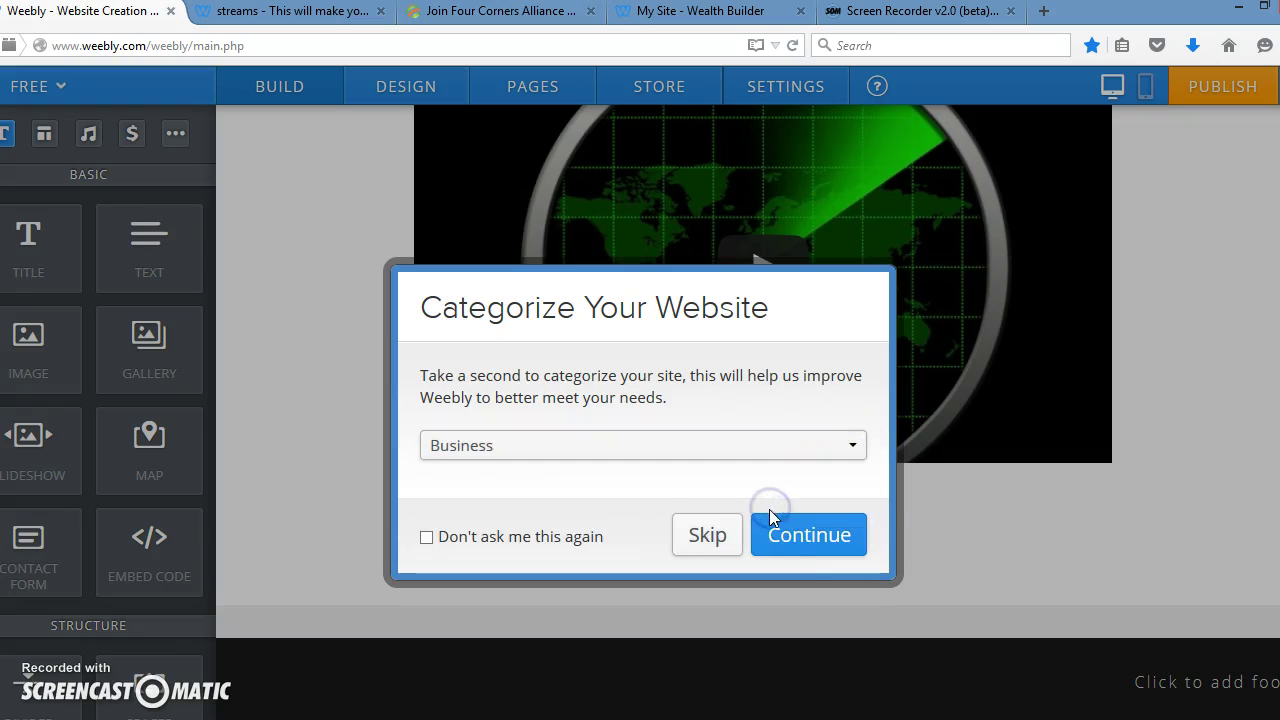
pyautogui.click(793, 537)
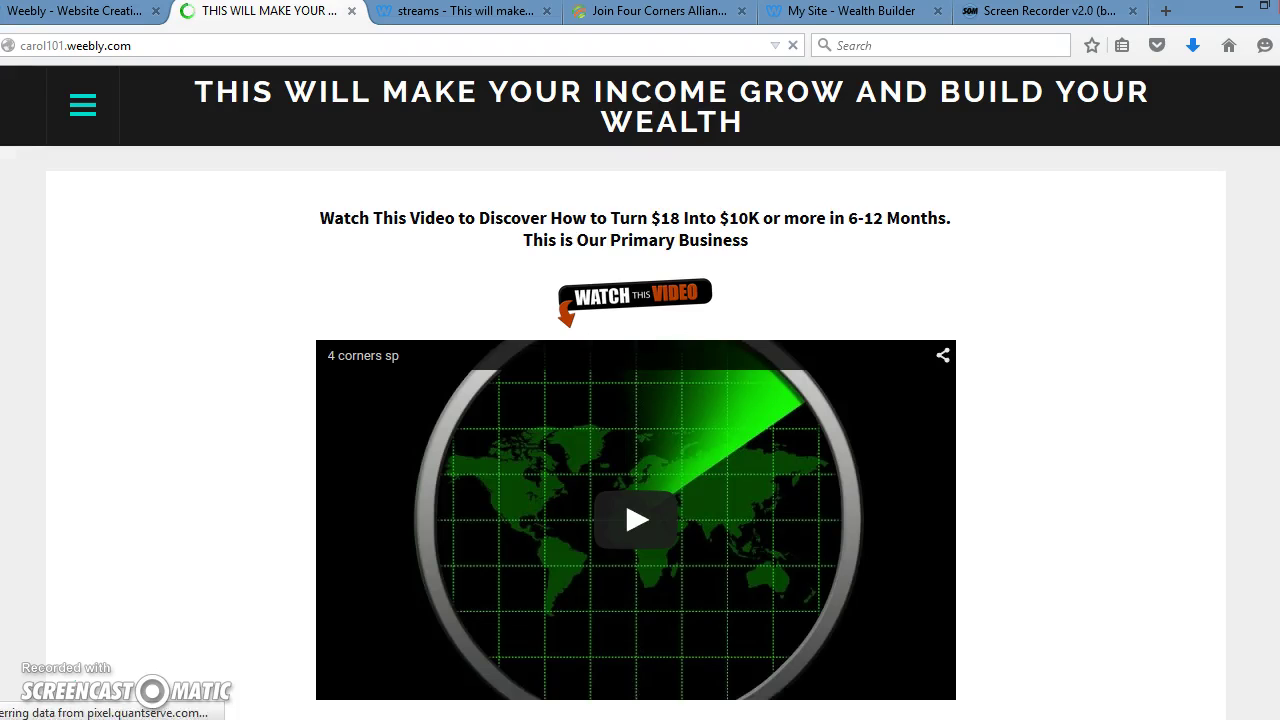
# Review the published page down to the Sign Up Now button and examine what comes after that button on the streams page
pyautogui.scroll(-3, 636, 430)
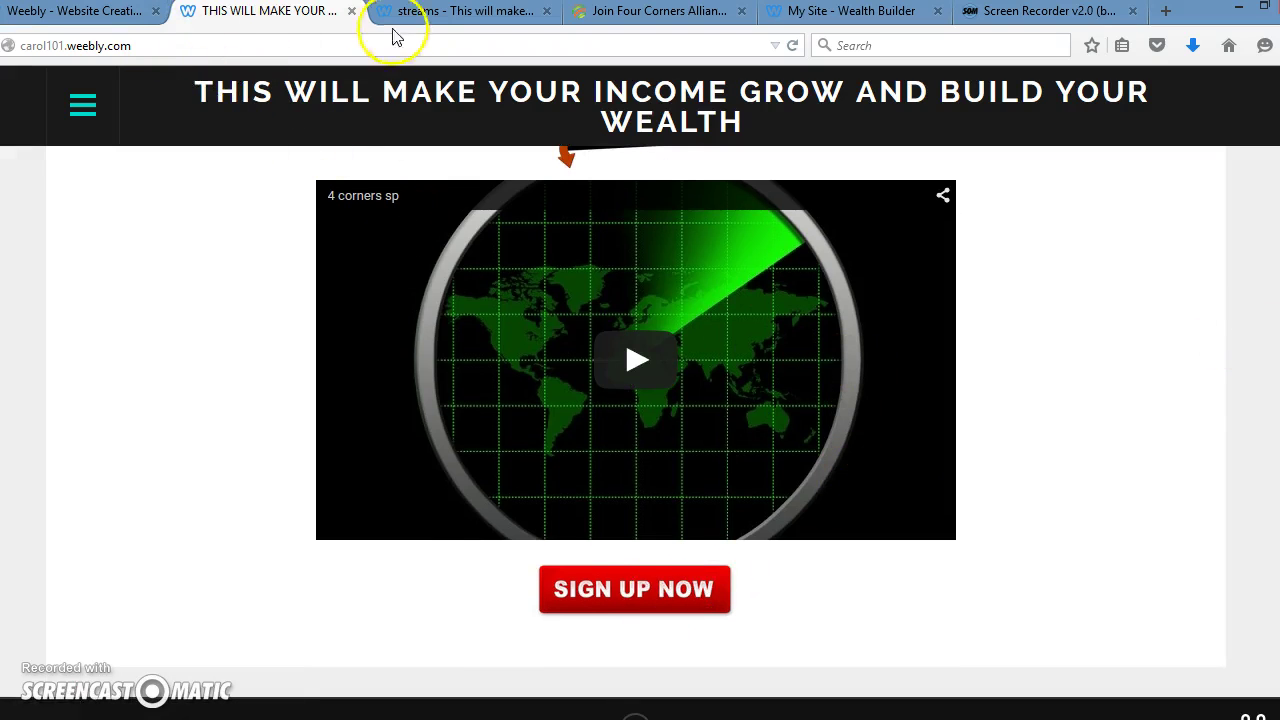
pyautogui.click(420, 12)
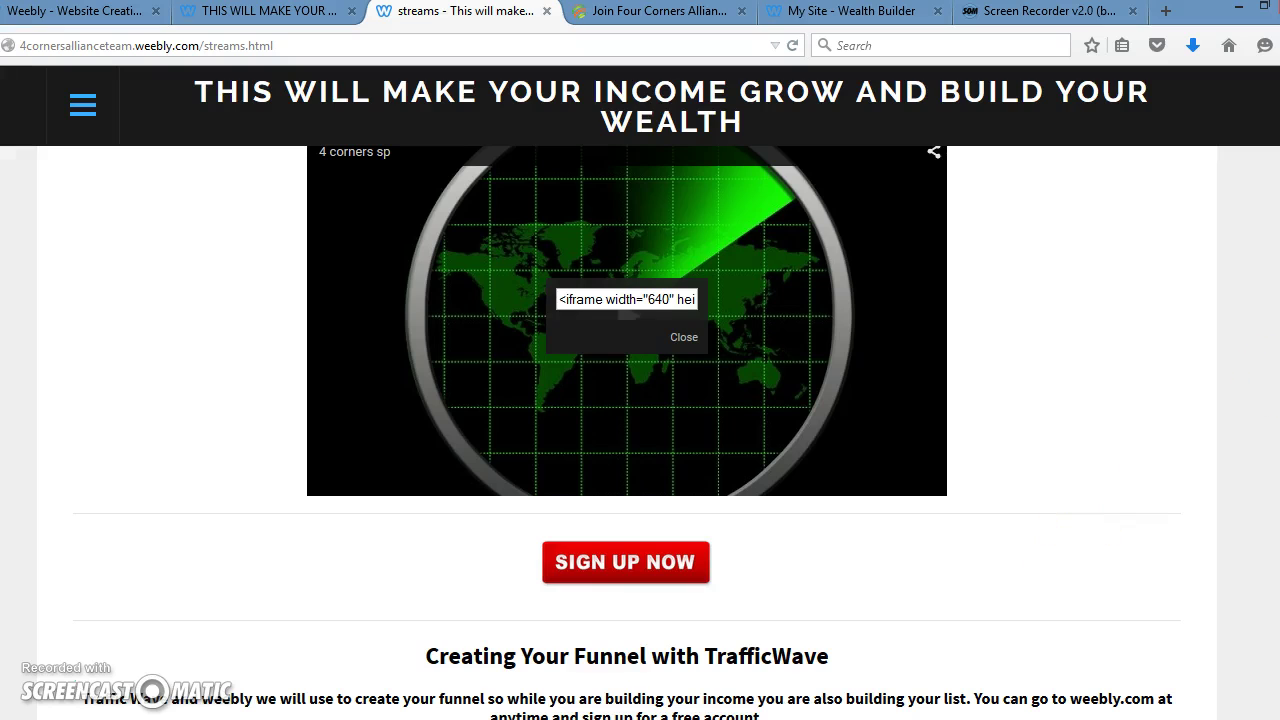
pyautogui.scroll(-3, 627, 432)
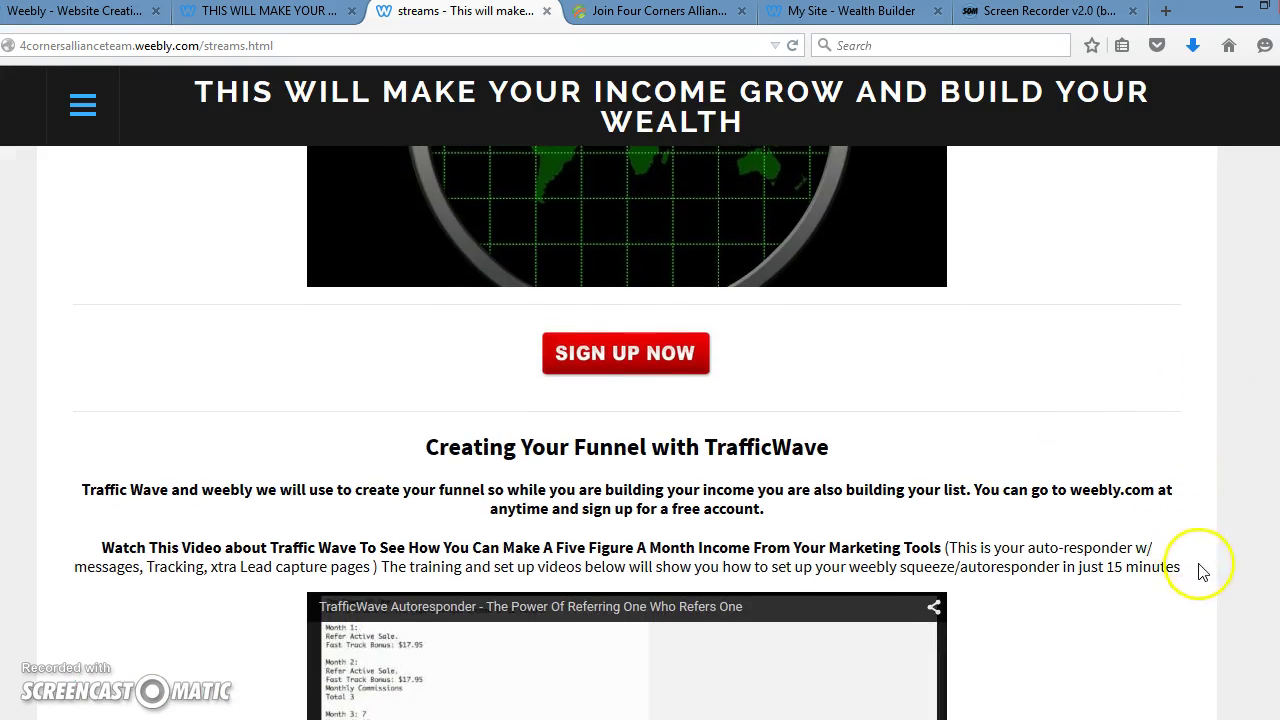
# Select the Creating Your Funnel with TrafficWave text on the streams page and examine the video, button and training links below it
pyautogui.moveTo(1197, 568); pyautogui.dragTo(446, 455)
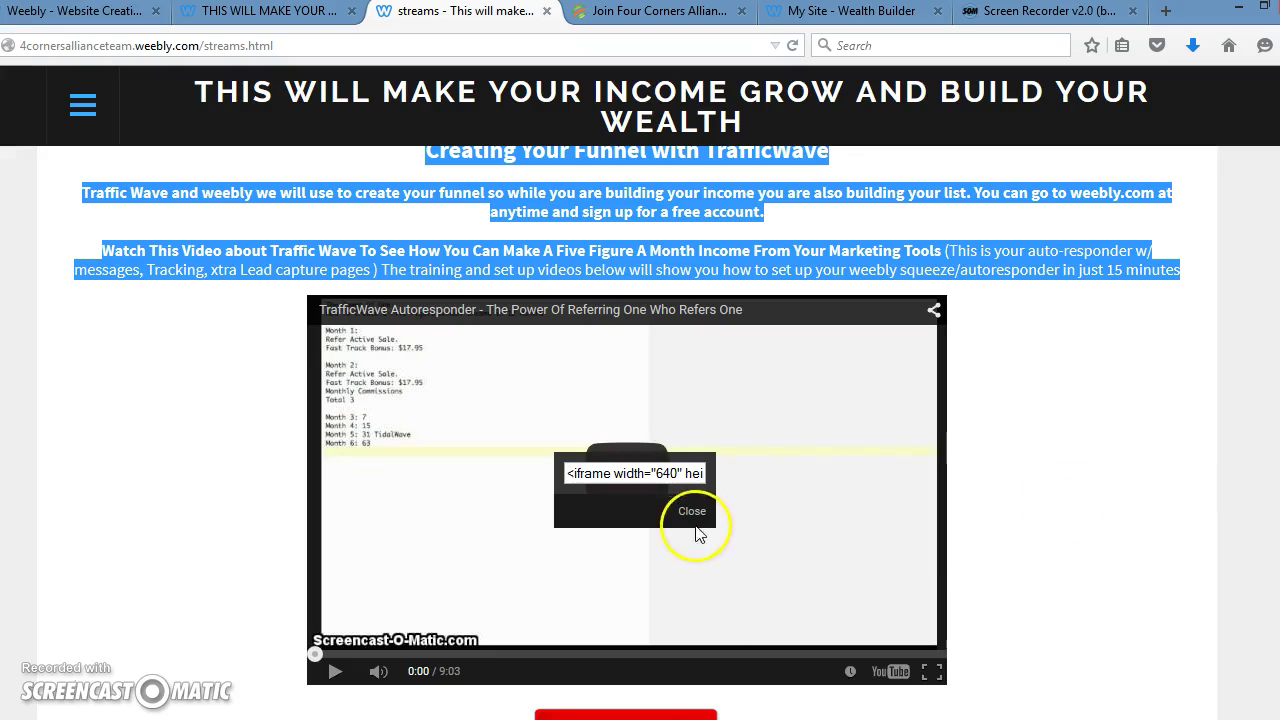
pyautogui.click(694, 520)
pyautogui.rightClick(689, 510)
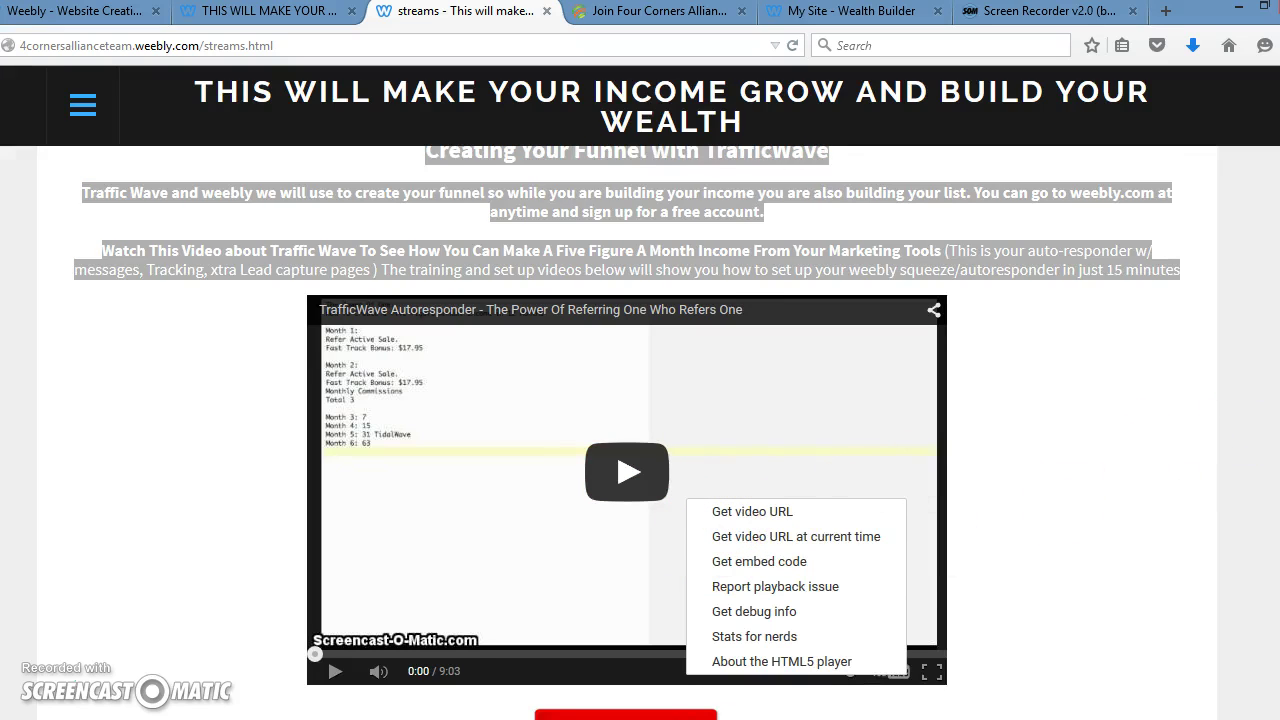
pyautogui.scroll(-5, 640, 430)
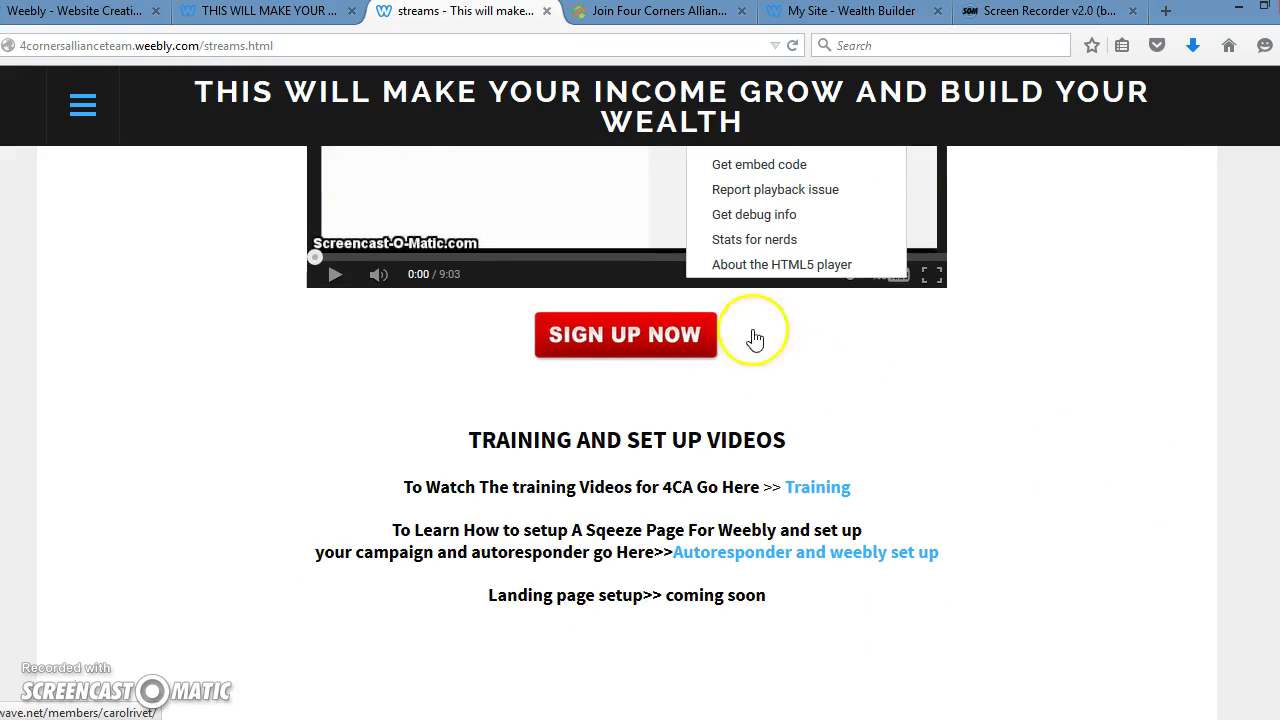
pyautogui.scroll(-2, 640, 430)
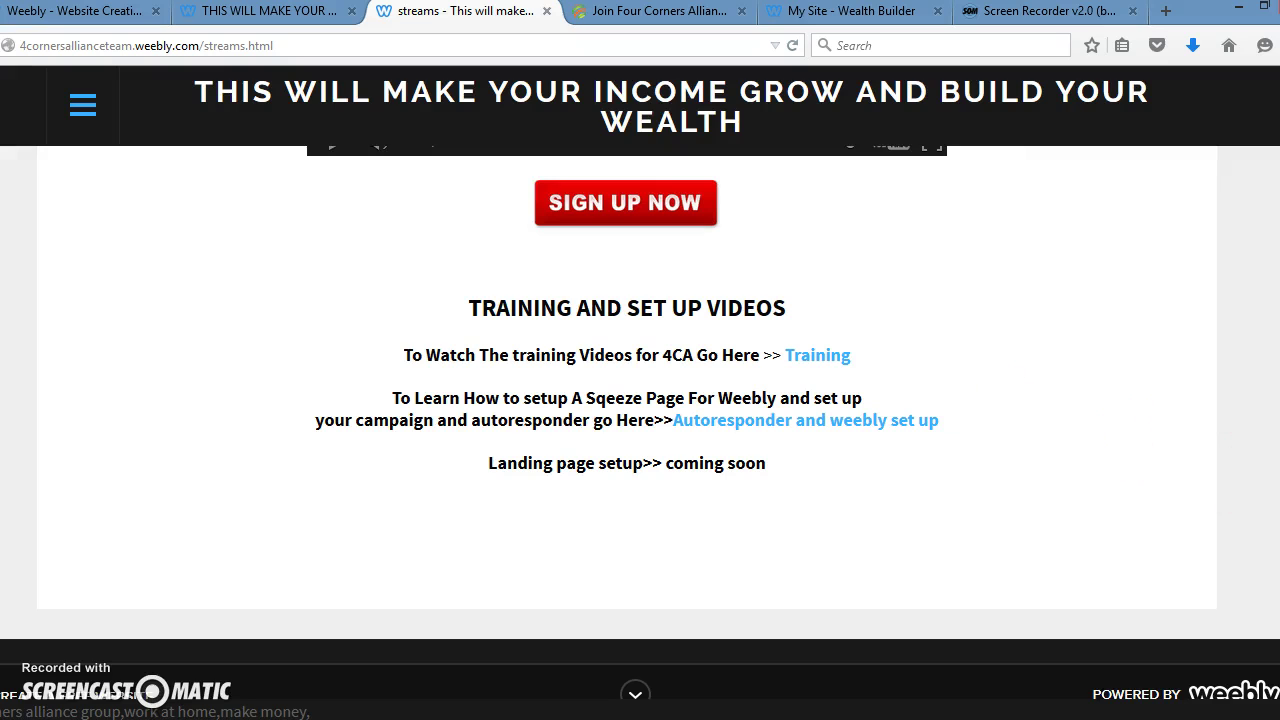
pyautogui.scroll(5, 640, 400)
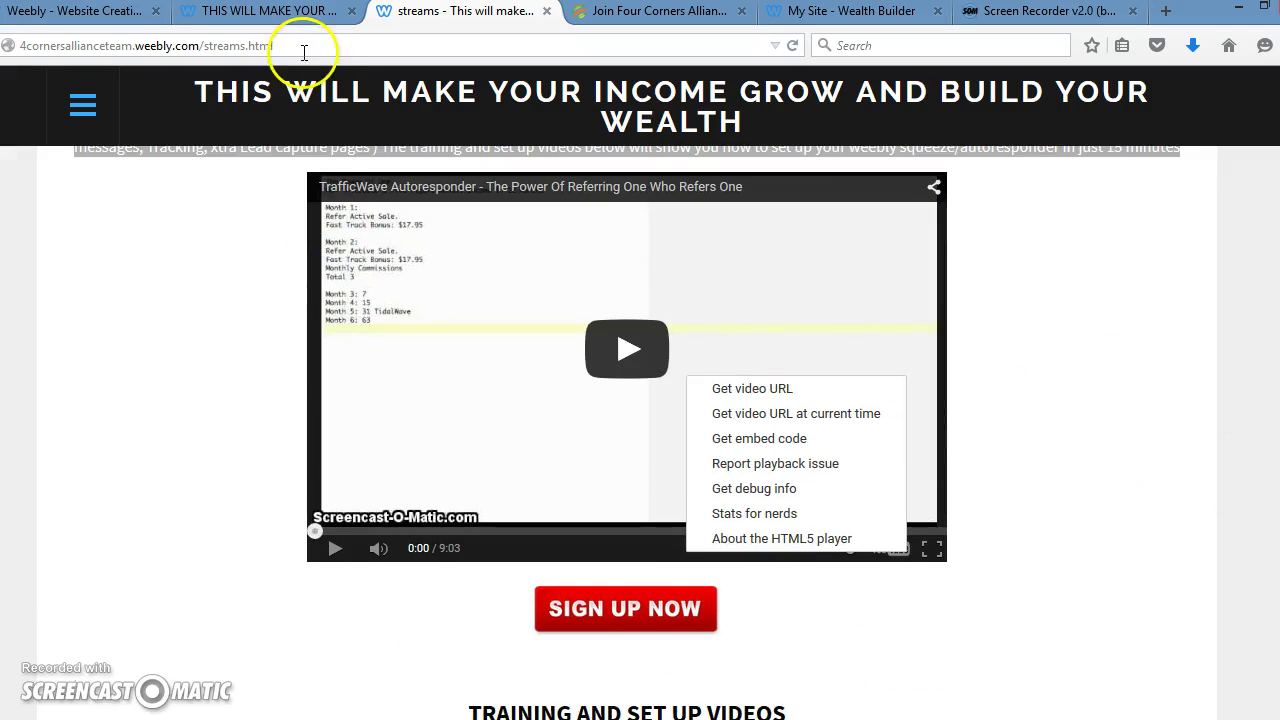
# Return to the site editor, dismiss the publishing confirmation and add a spacer below the Sign Up Now image
pyautogui.click(117, 12)
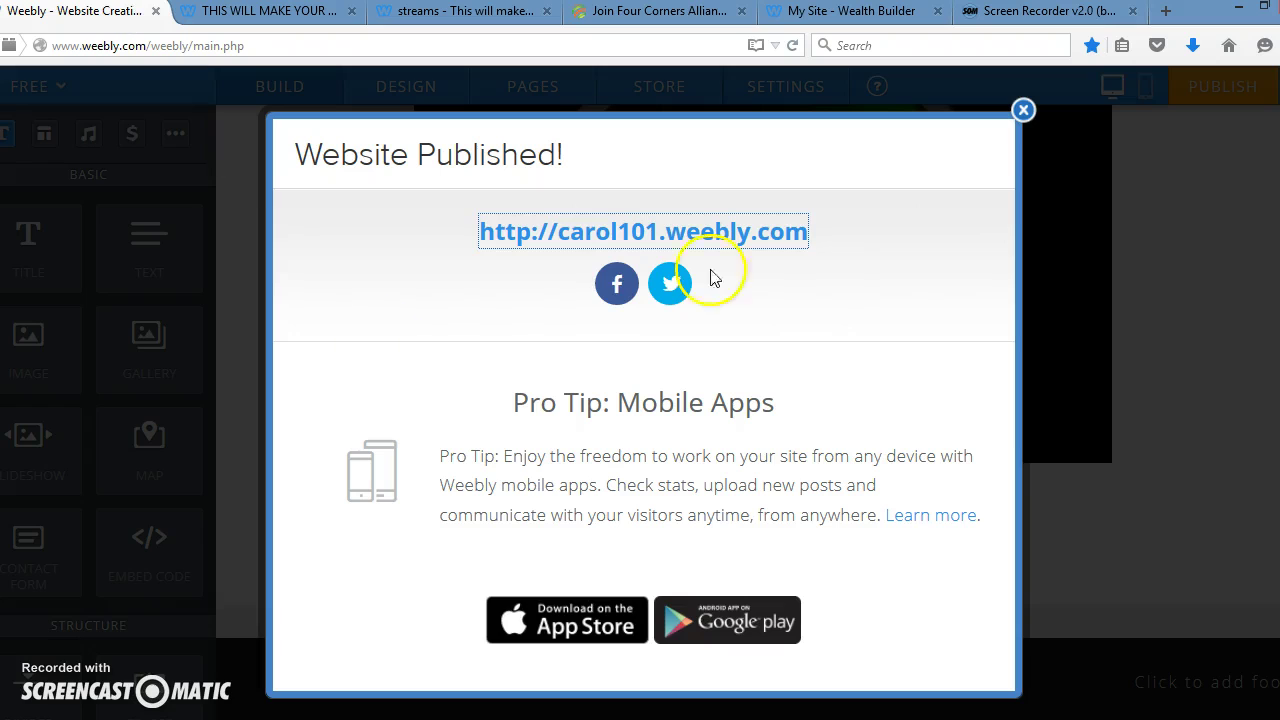
pyautogui.click(1023, 109)
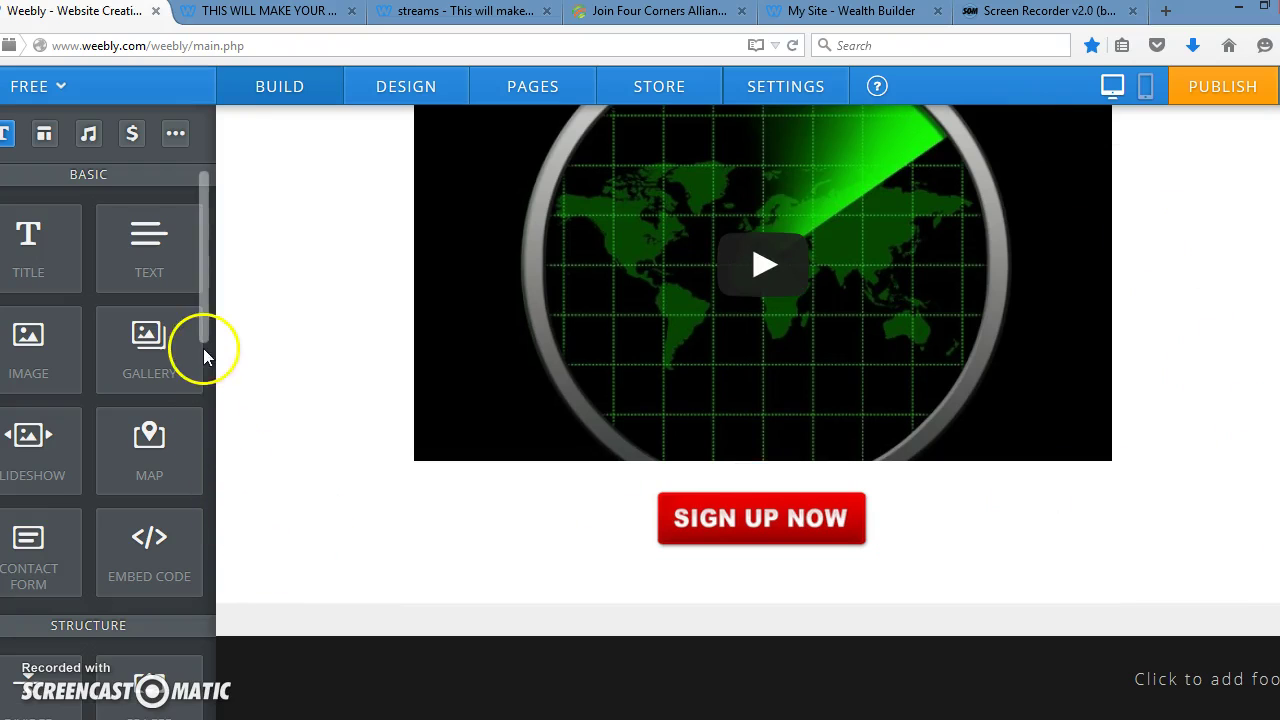
pyautogui.moveTo(203, 342); pyautogui.dragTo(209, 423)
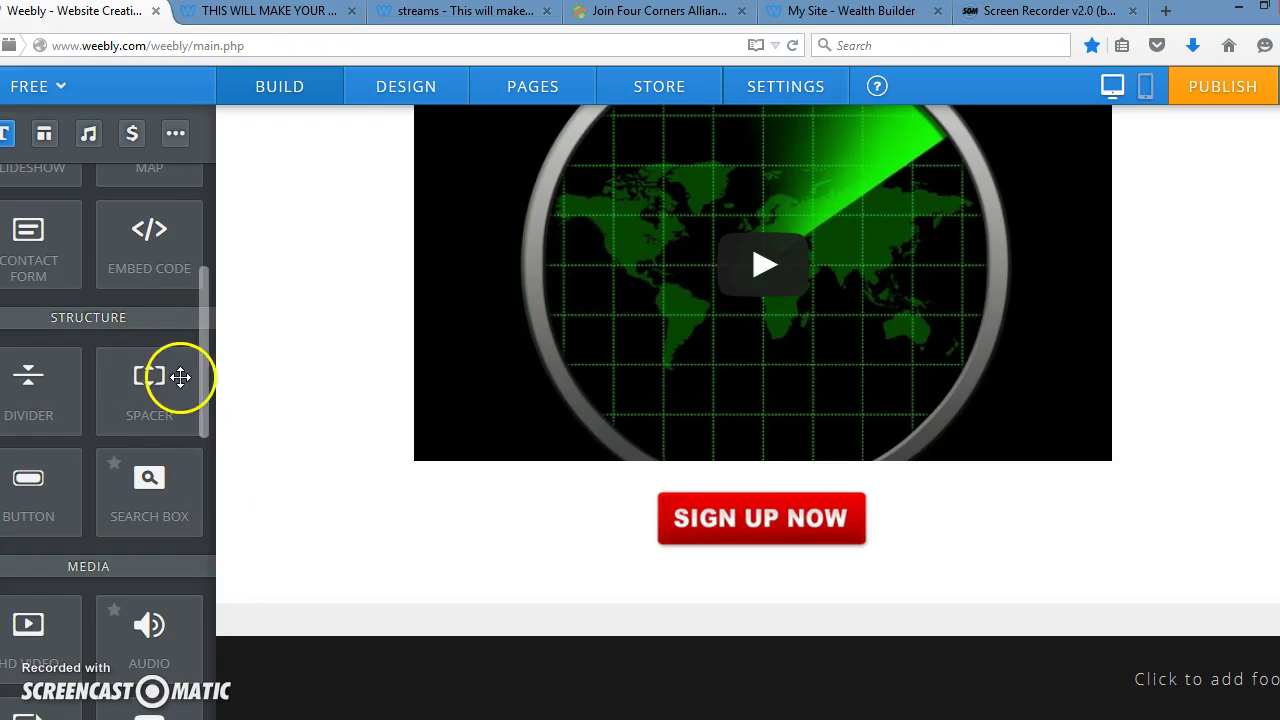
pyautogui.moveTo(168, 395); pyautogui.dragTo(754, 613)
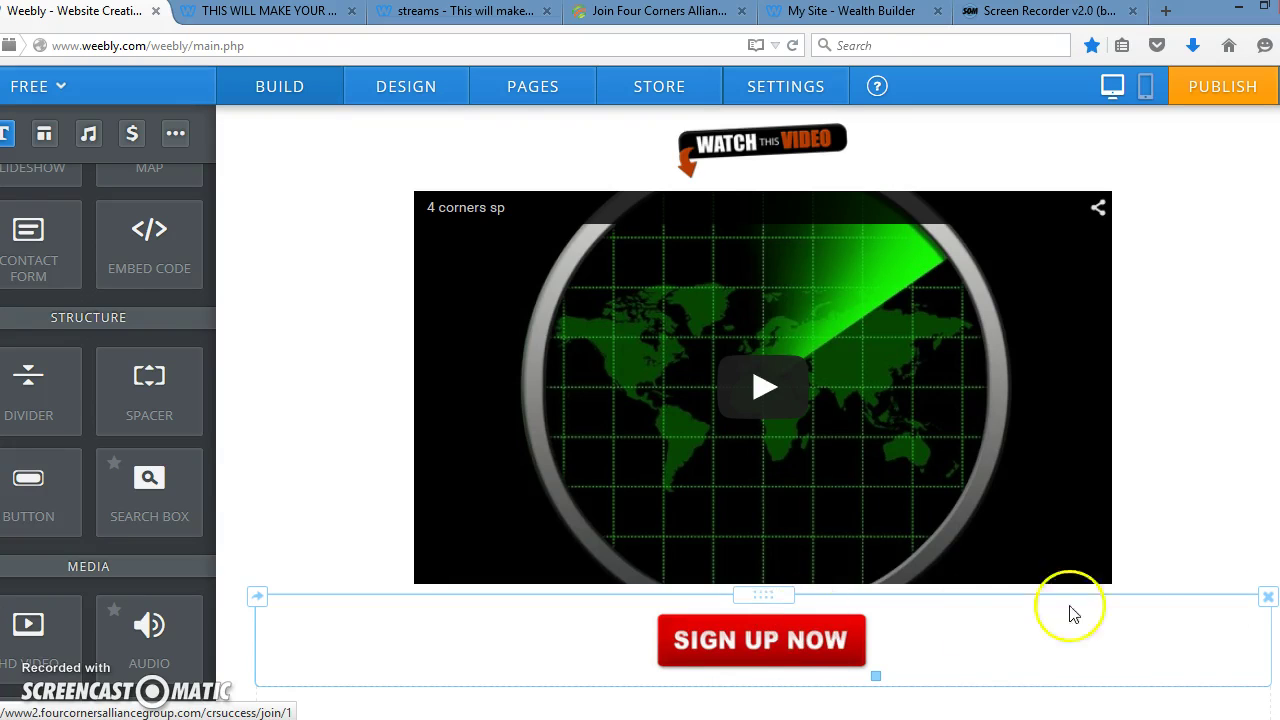
pyautogui.scroll(-2, 763, 380)
pyautogui.scroll(-1, 763, 380)
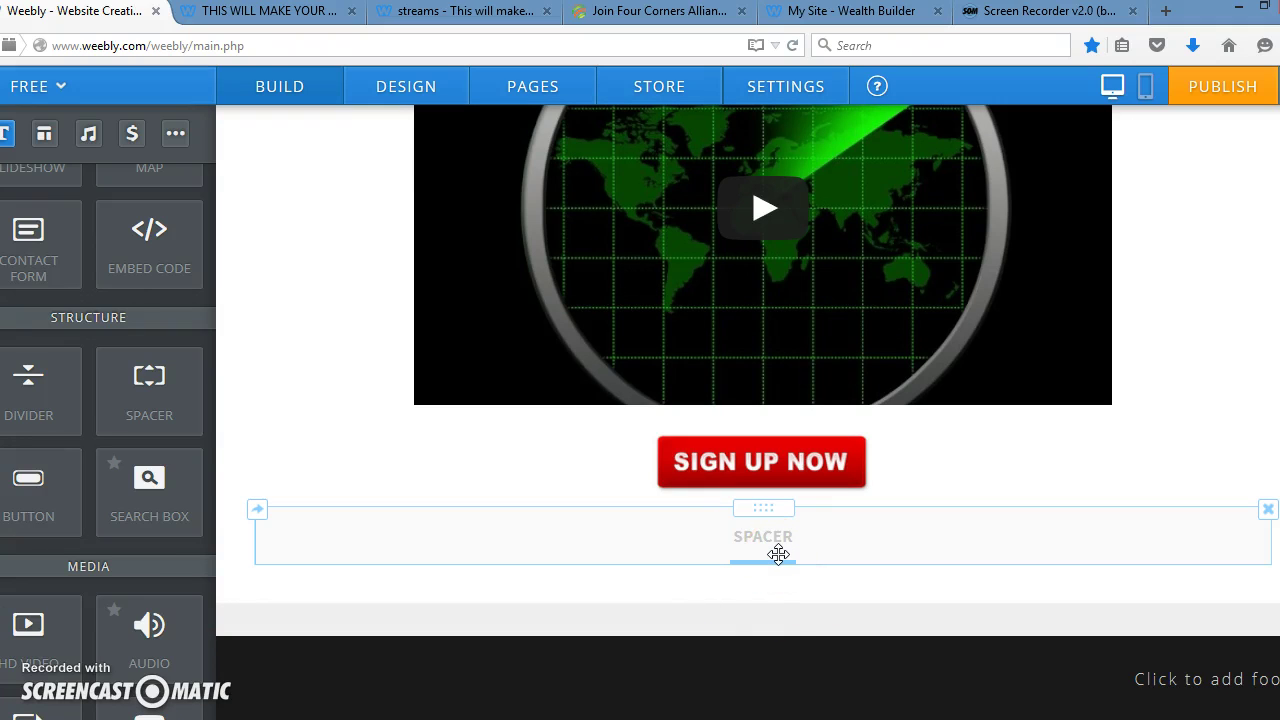
pyautogui.click(778, 620)
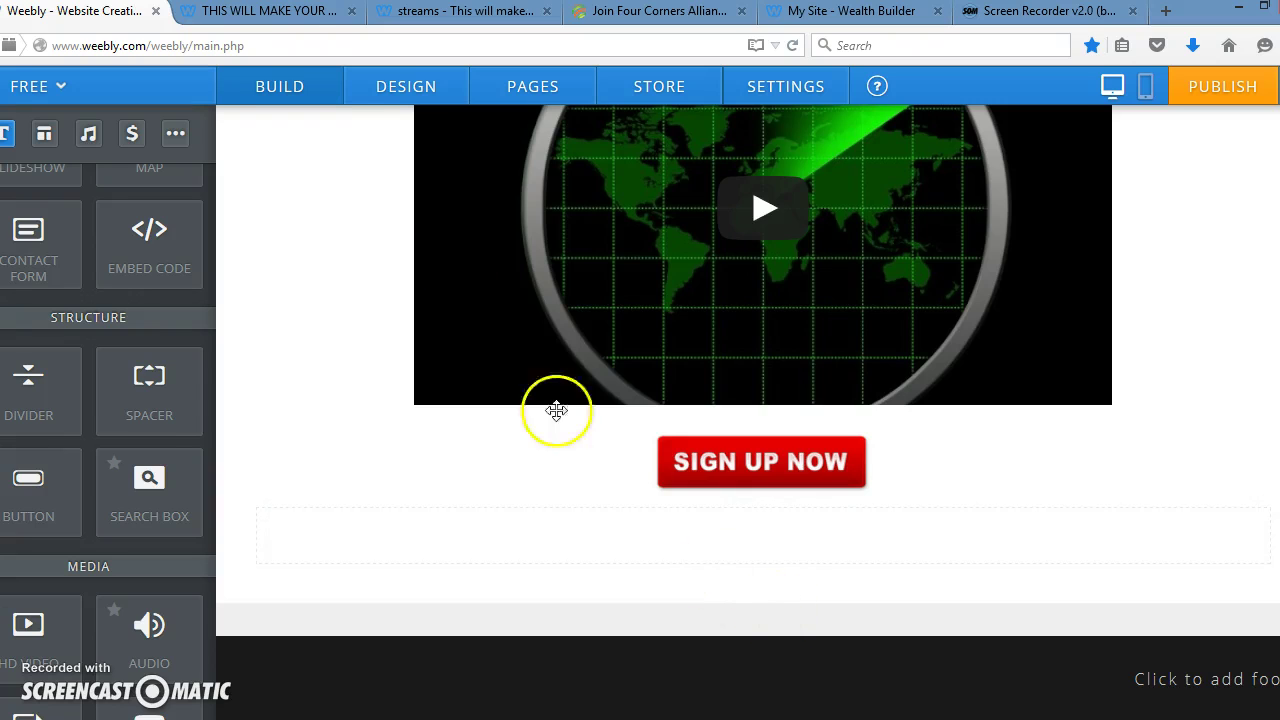
# Copy the TrafficWave funnel heading and the paragraphs under it from the streams page
pyautogui.click(288, 12)
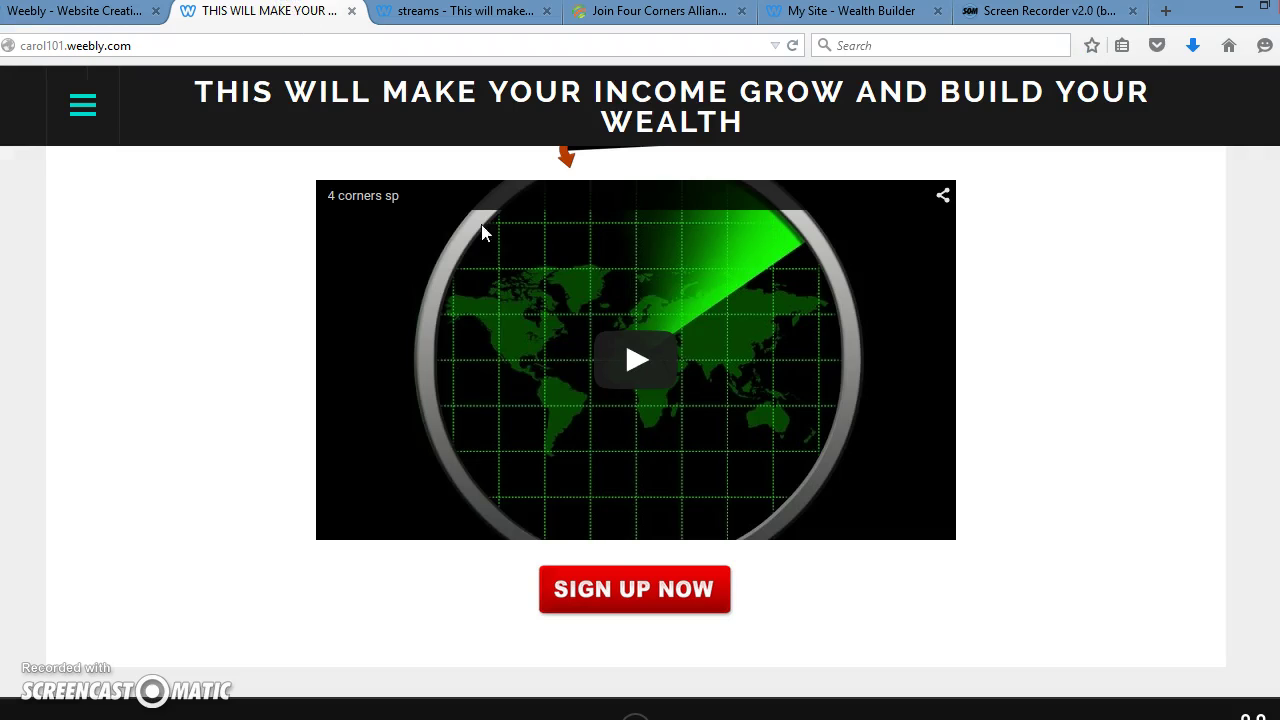
pyautogui.click(478, 11)
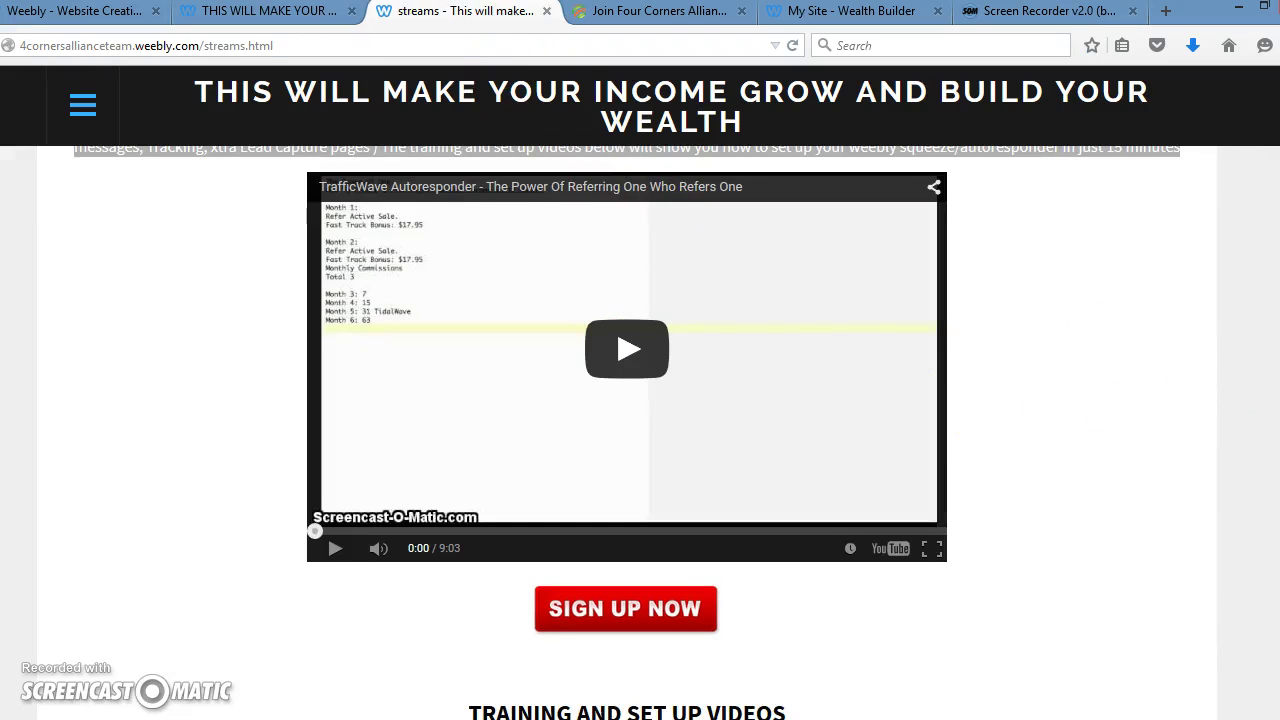
pyautogui.scroll(-3, 640, 430)
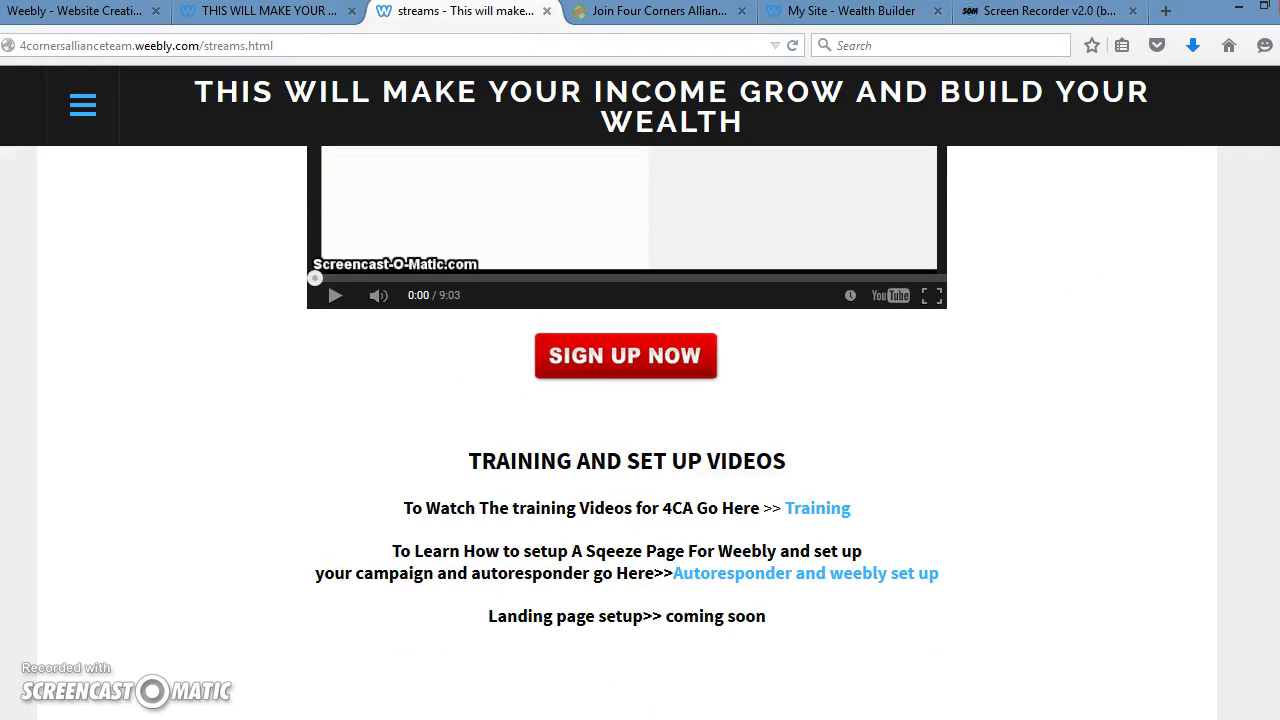
pyautogui.scroll(5, 640, 430)
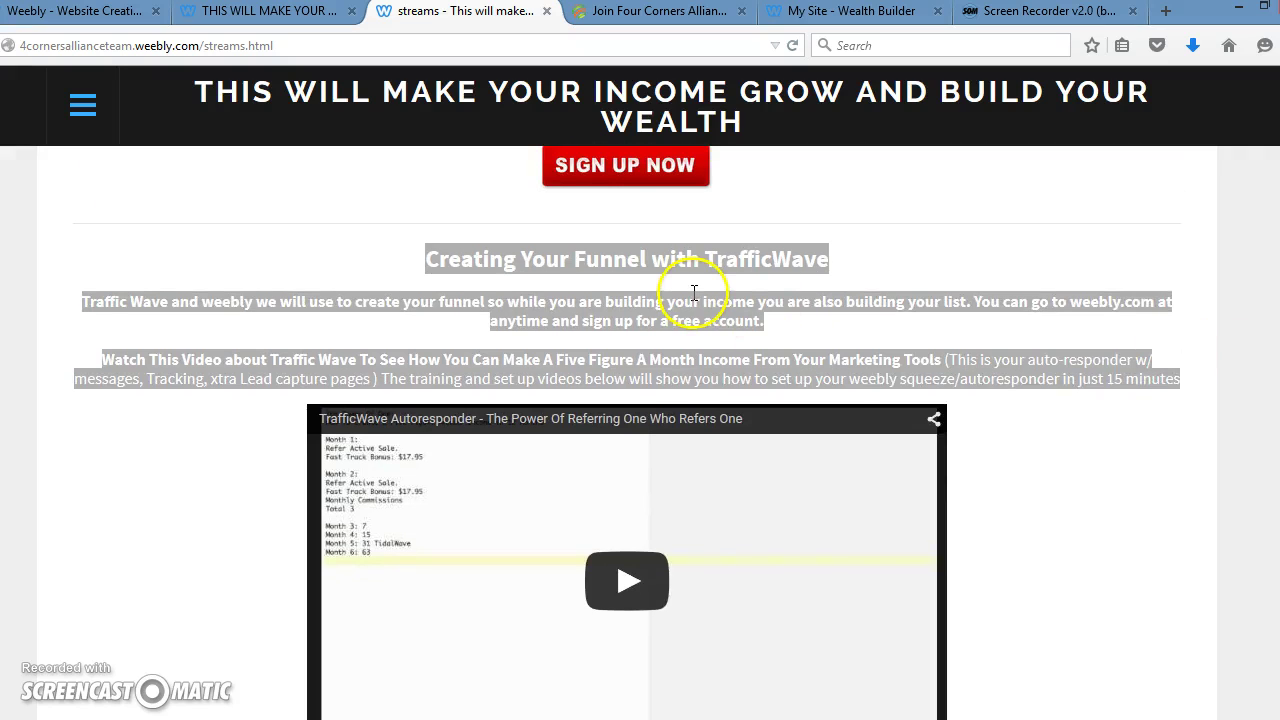
pyautogui.rightClick(706, 294)
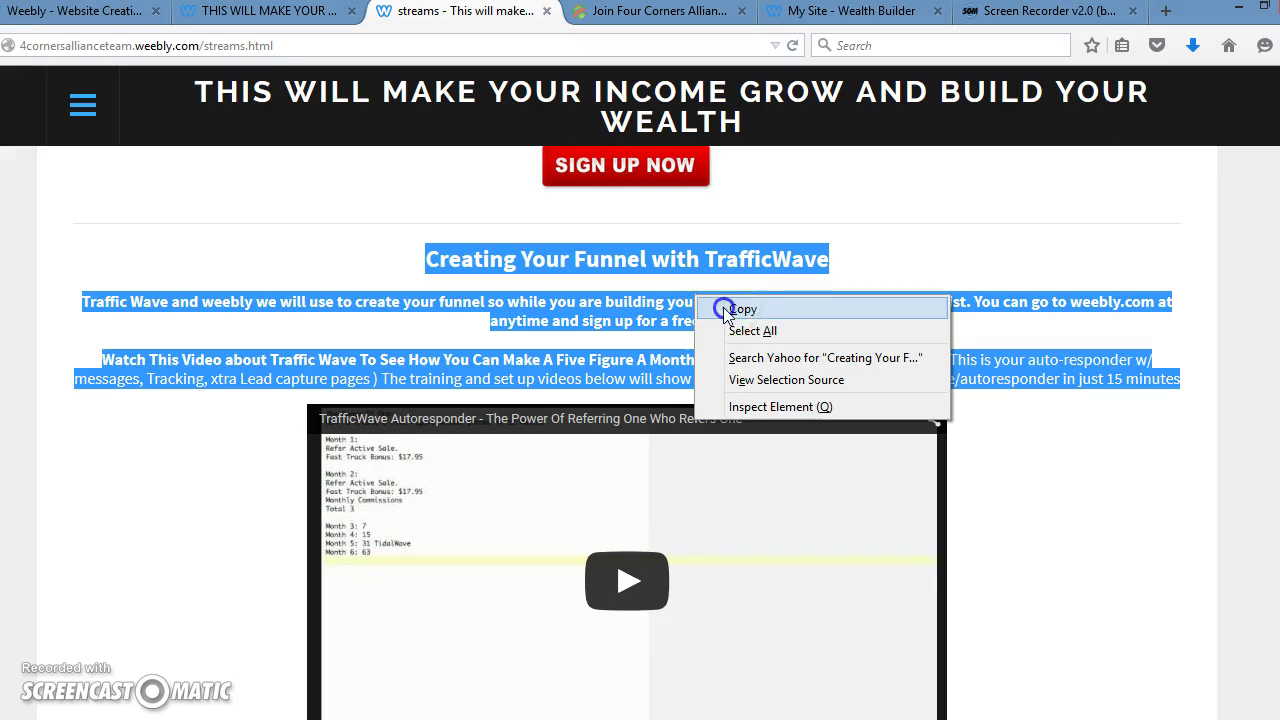
pyautogui.click(723, 307)
# Switch back to the site editor and add a text element directly below the spacer
pyautogui.click(270, 20)
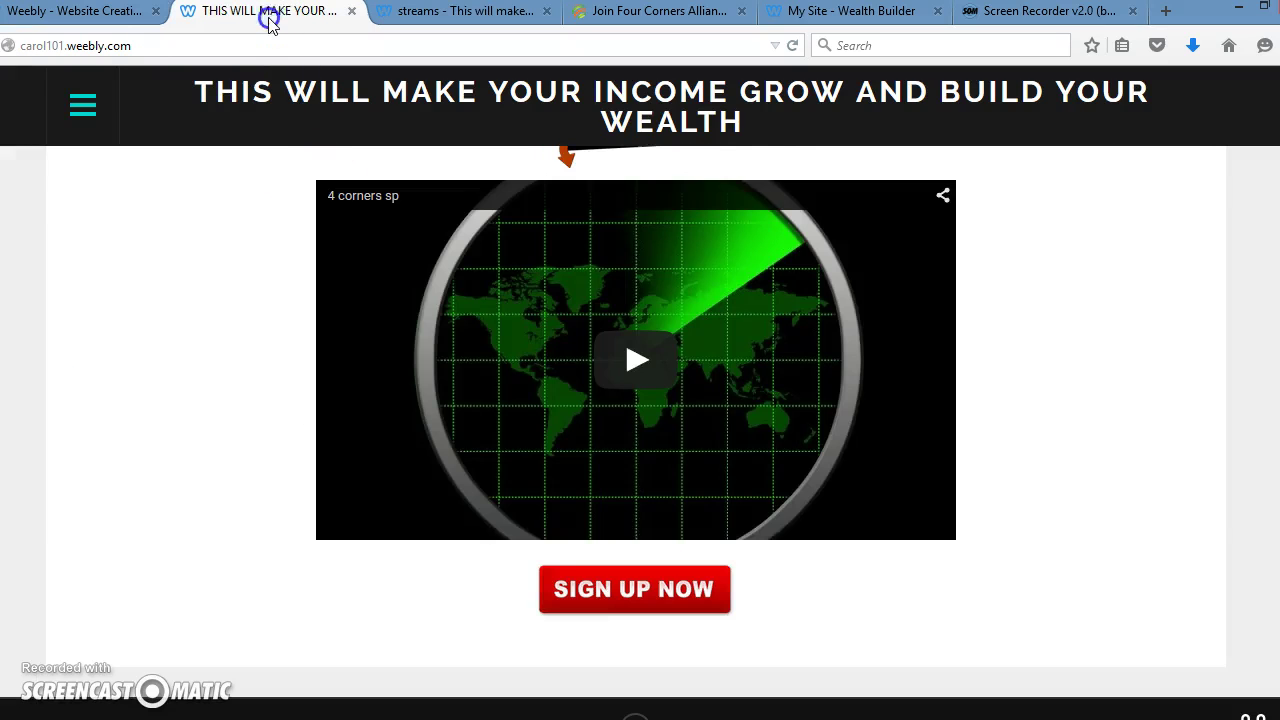
pyautogui.click(88, 14)
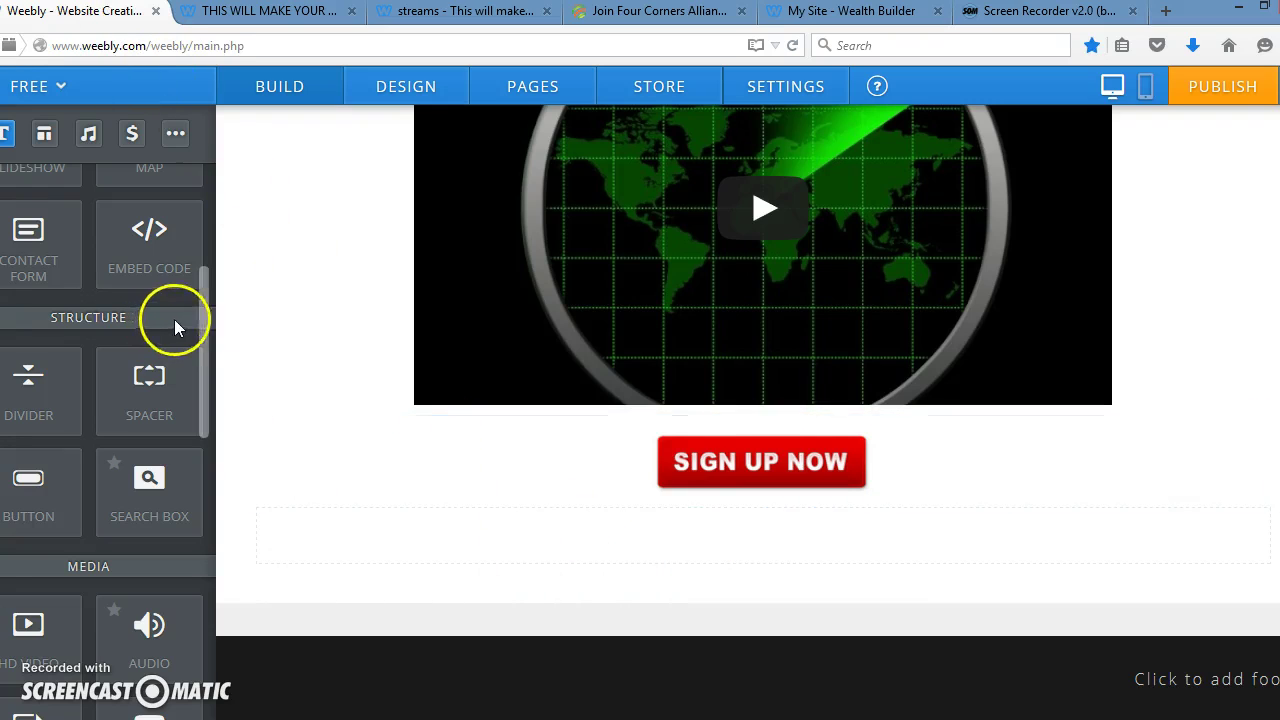
pyautogui.moveTo(206, 234); pyautogui.dragTo(205, 200)
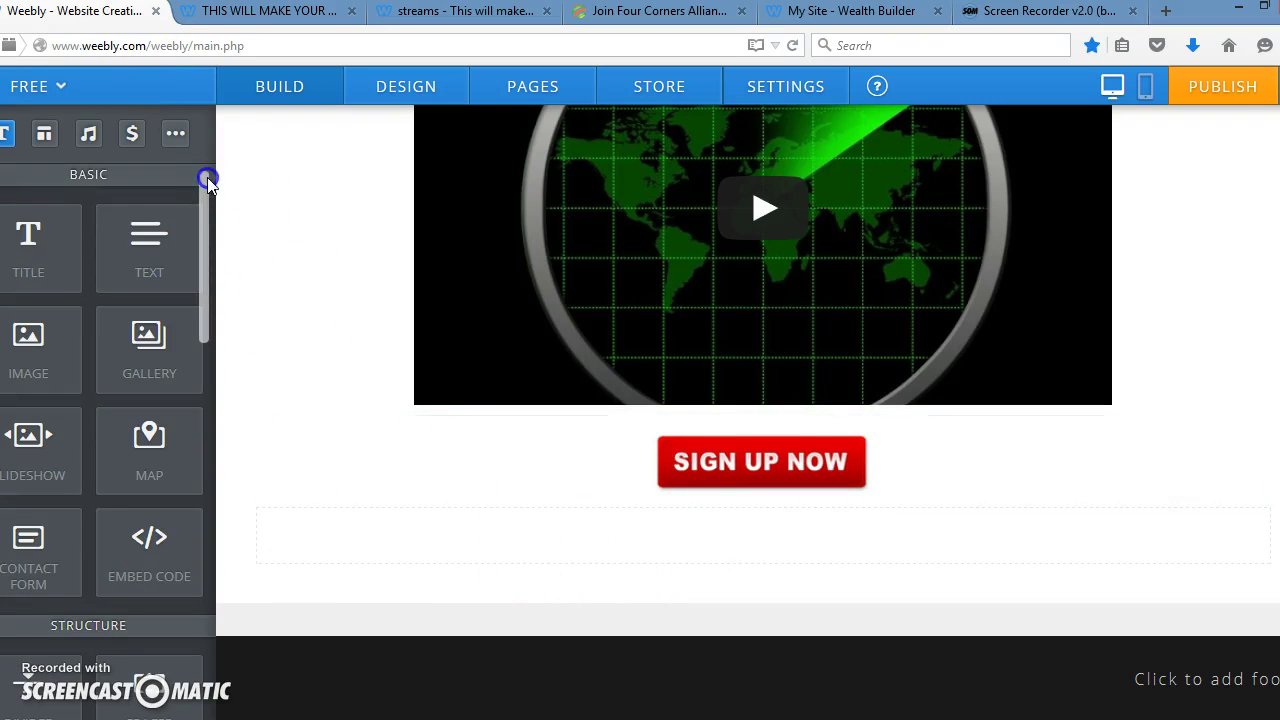
pyautogui.moveTo(152, 240); pyautogui.dragTo(810, 598)
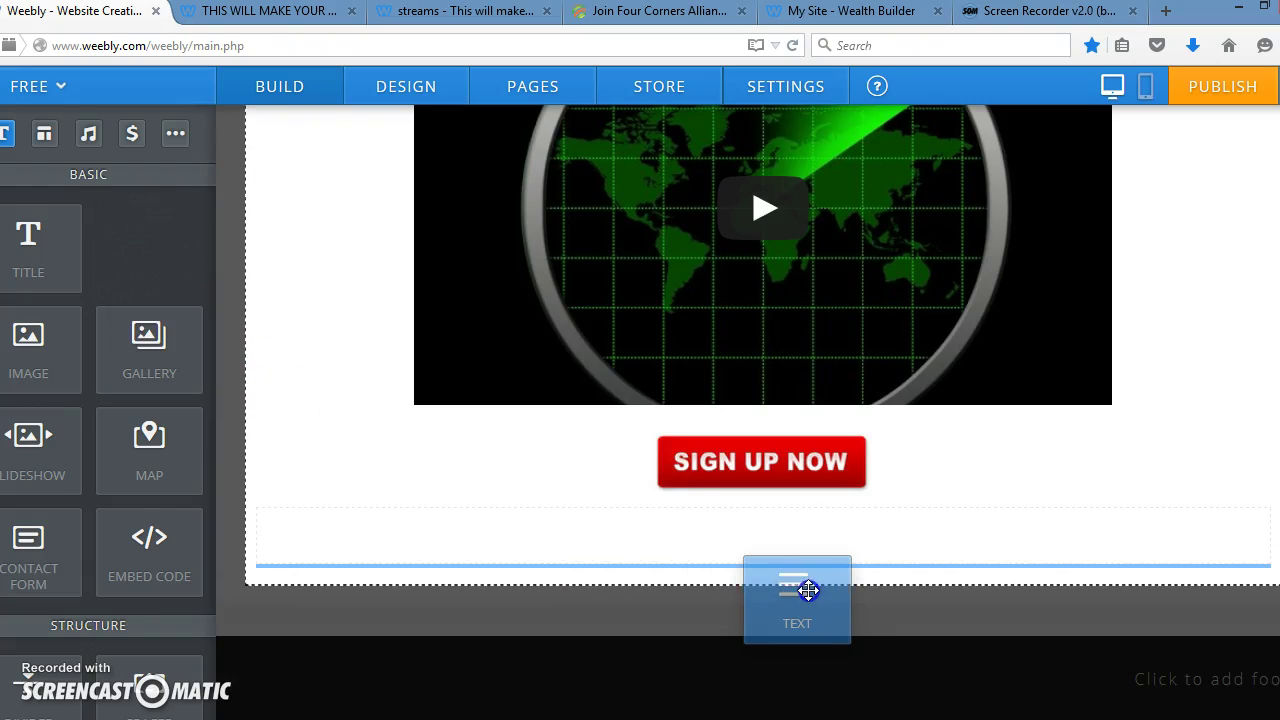
pyautogui.moveTo(808, 590); pyautogui.dragTo(808, 591)
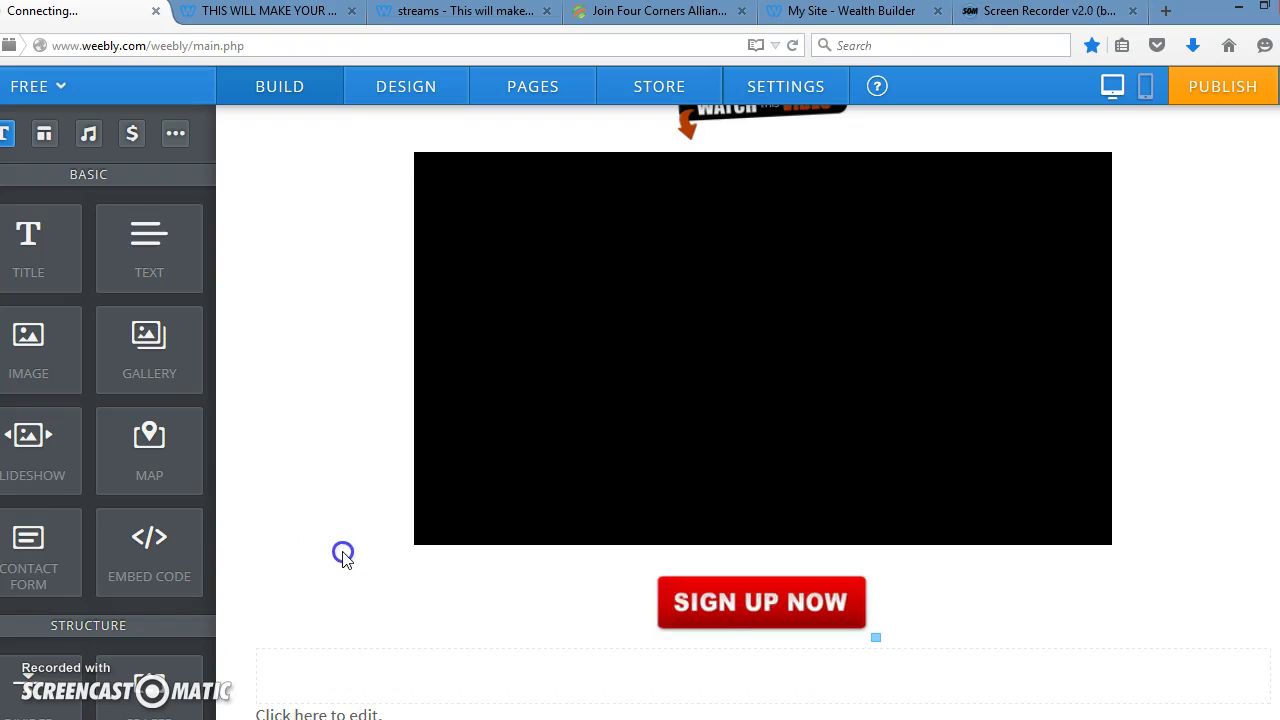
# Paste the copied TrafficWave funnel text into the new text element below the spacer
pyautogui.click(340, 552)
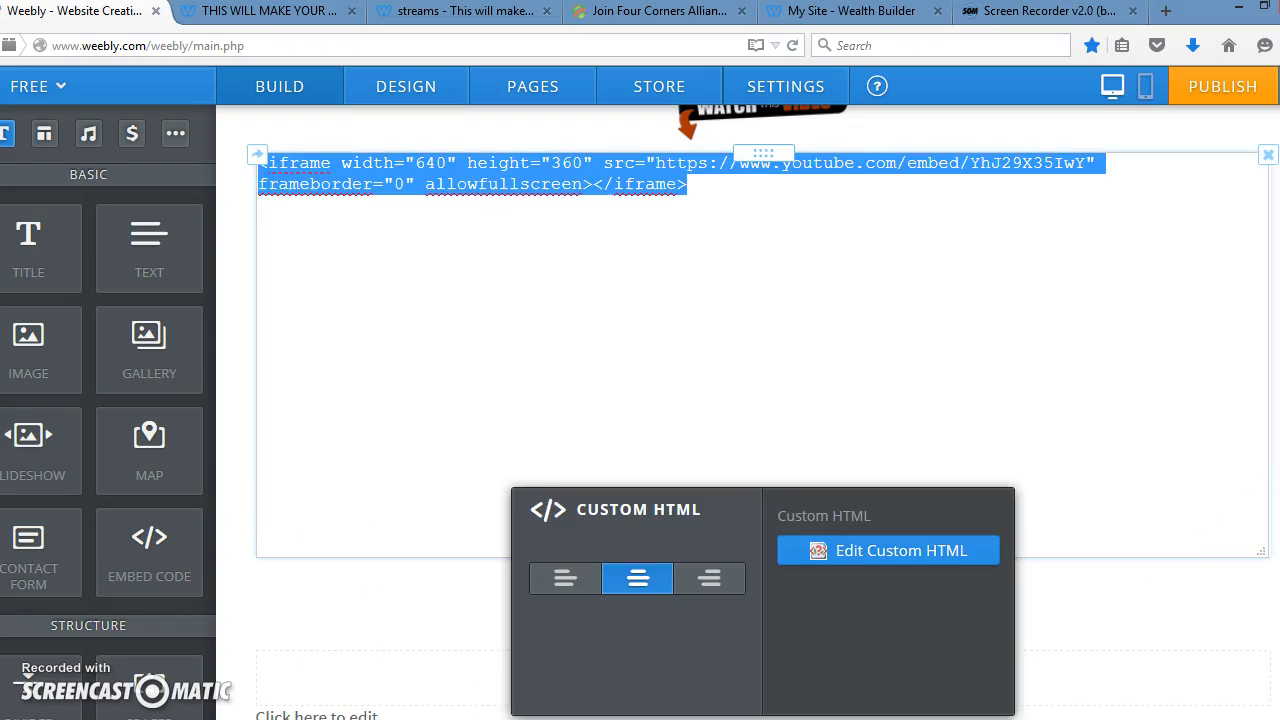
pyautogui.scroll(-3, 780, 600)
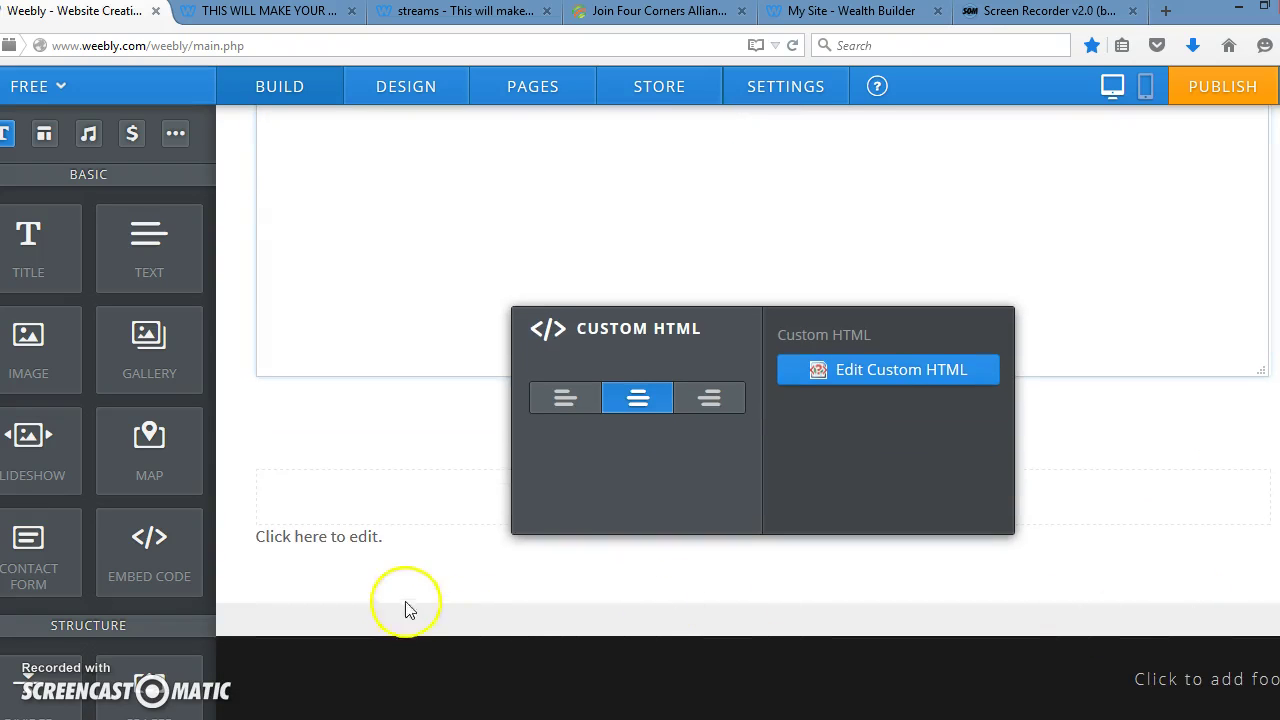
pyautogui.click(333, 537)
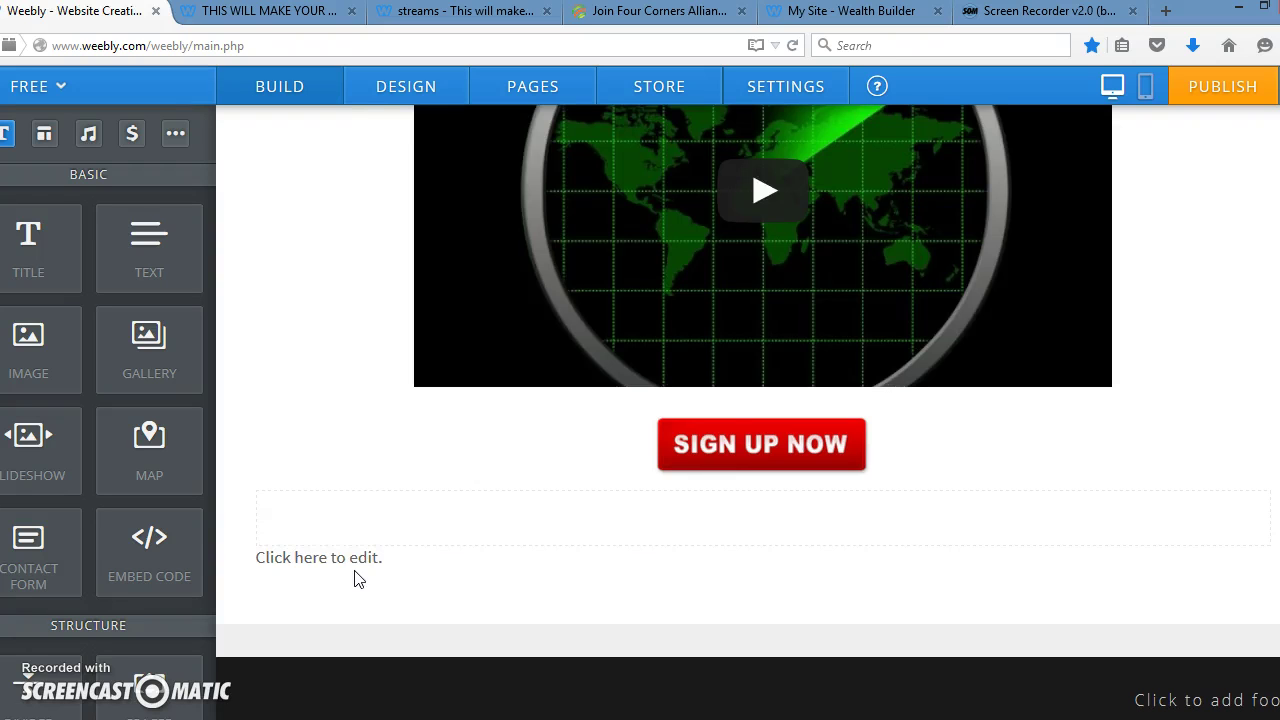
pyautogui.click(356, 572)
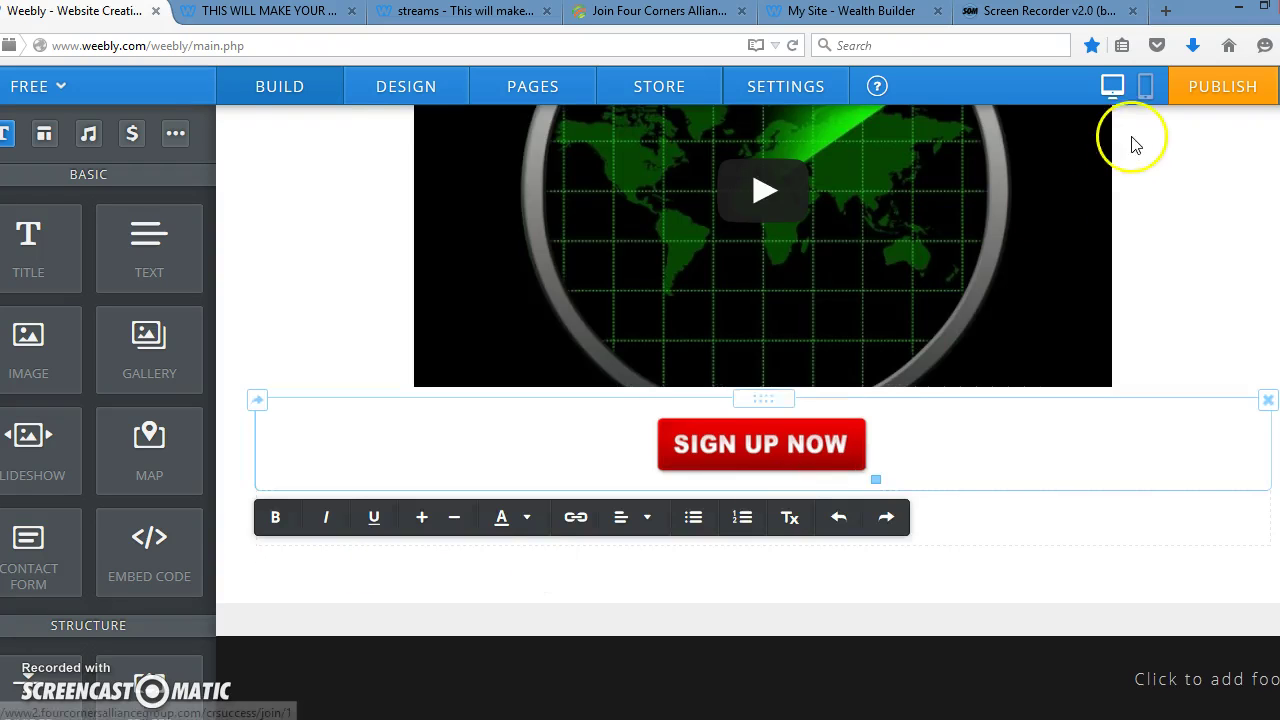
pyautogui.click(1265, 46)
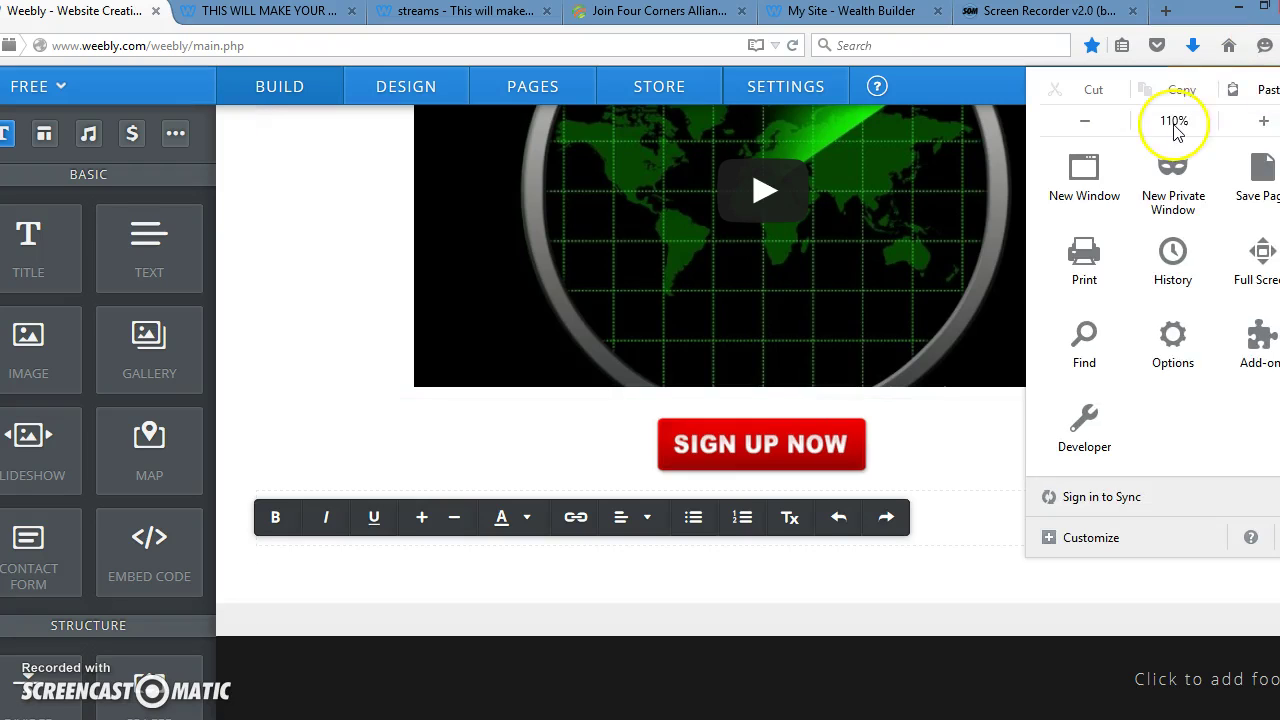
pyautogui.click(1265, 90)
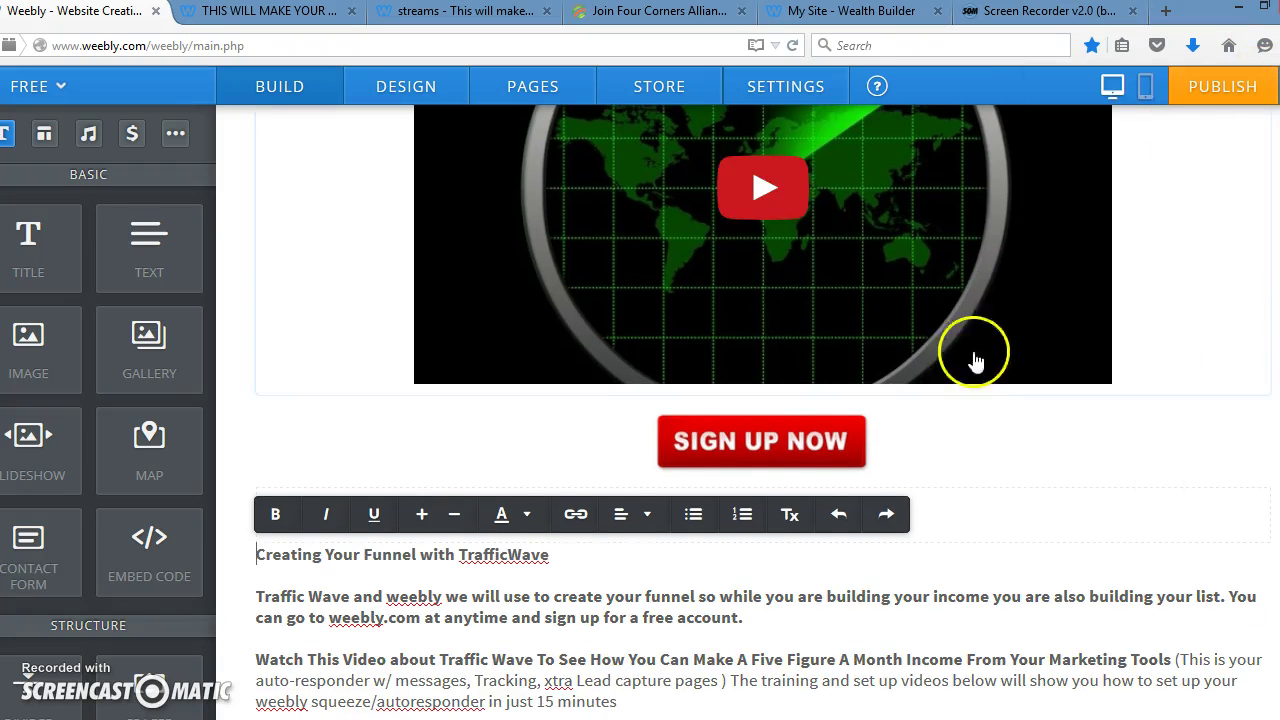
pyautogui.click(1266, 492)
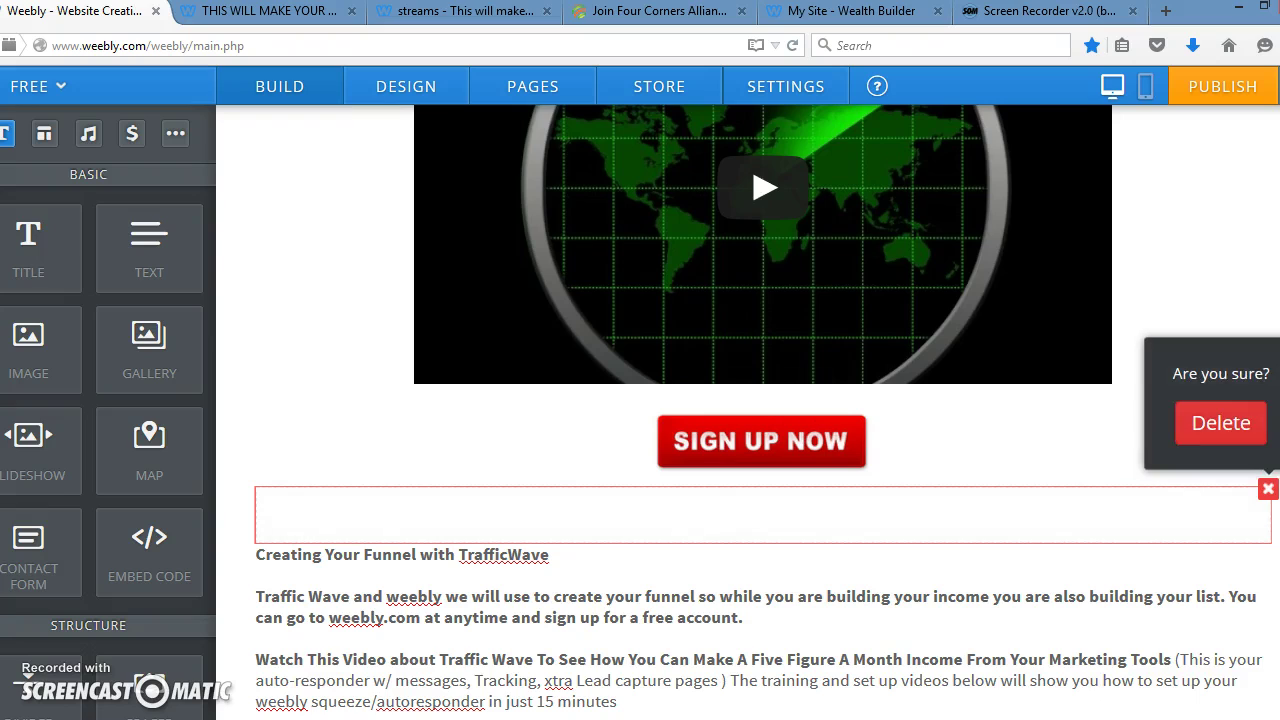
pyautogui.scroll(-2, 886, 609)
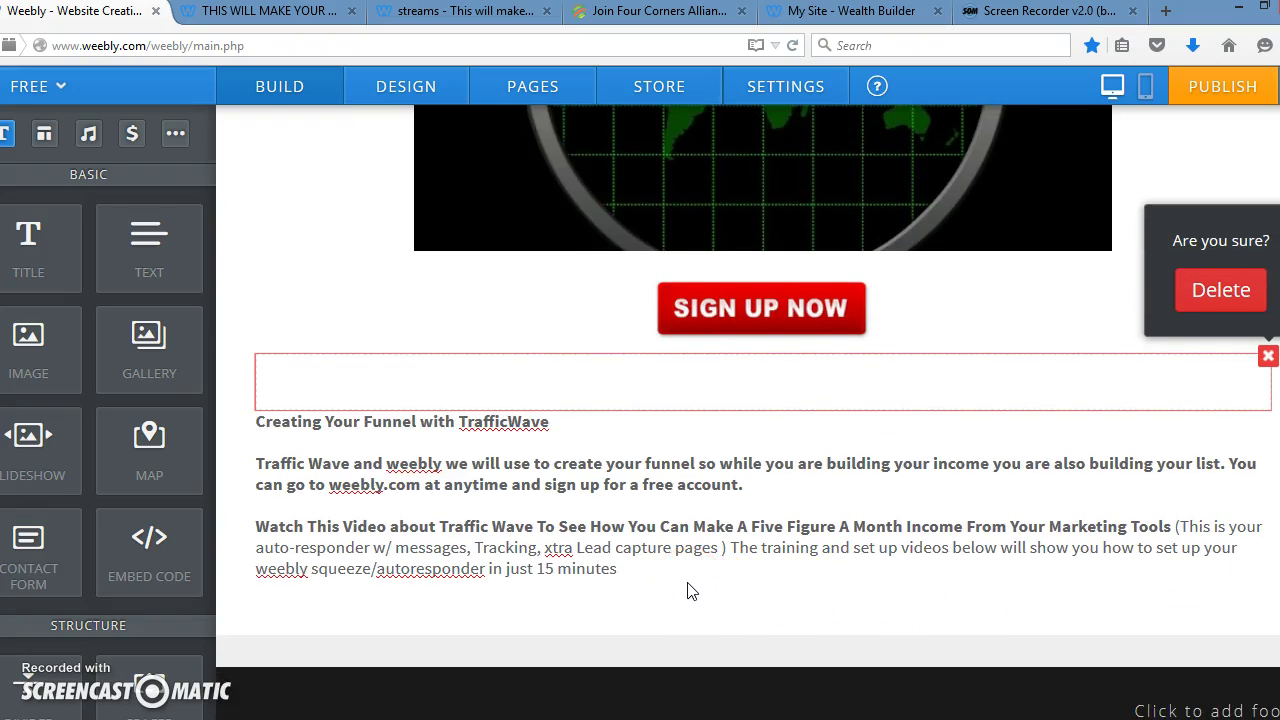
# Enlarge the font of the heading Creating Your Funnel with TrafficWave in the pasted text
pyautogui.click(550, 421)
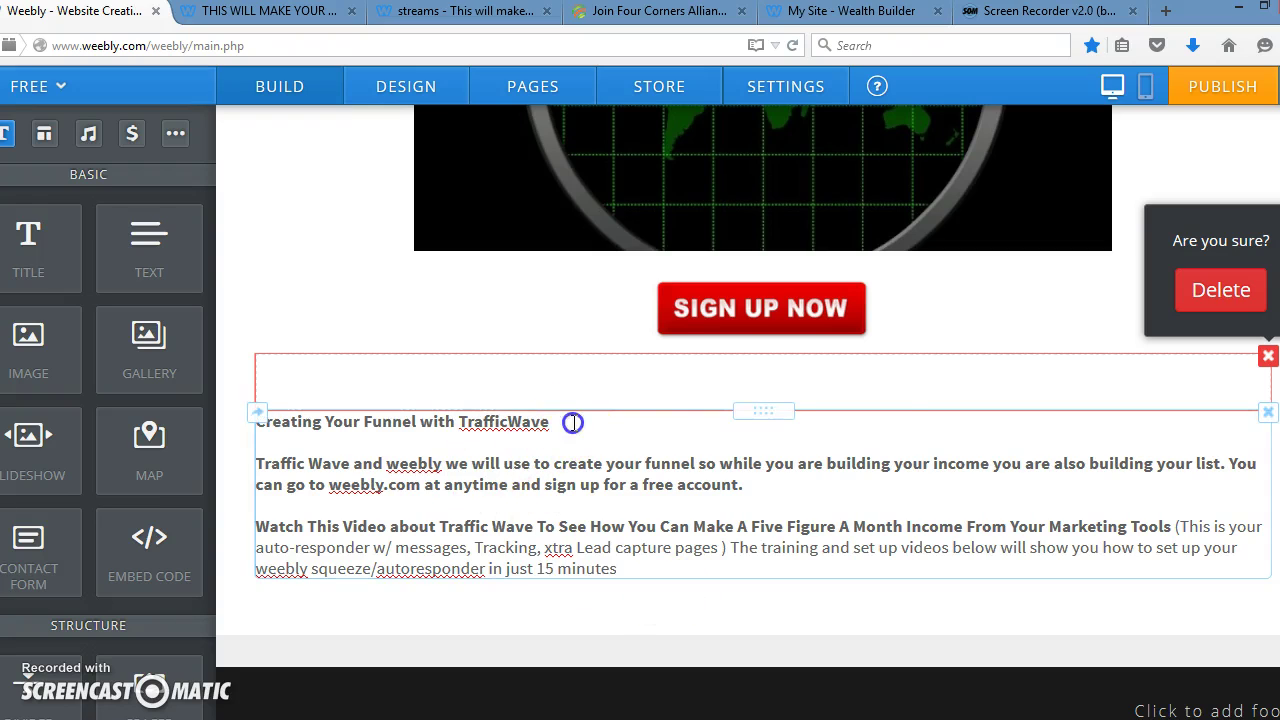
pyautogui.moveTo(573, 422); pyautogui.dragTo(256, 422)
pyautogui.click(418, 380)
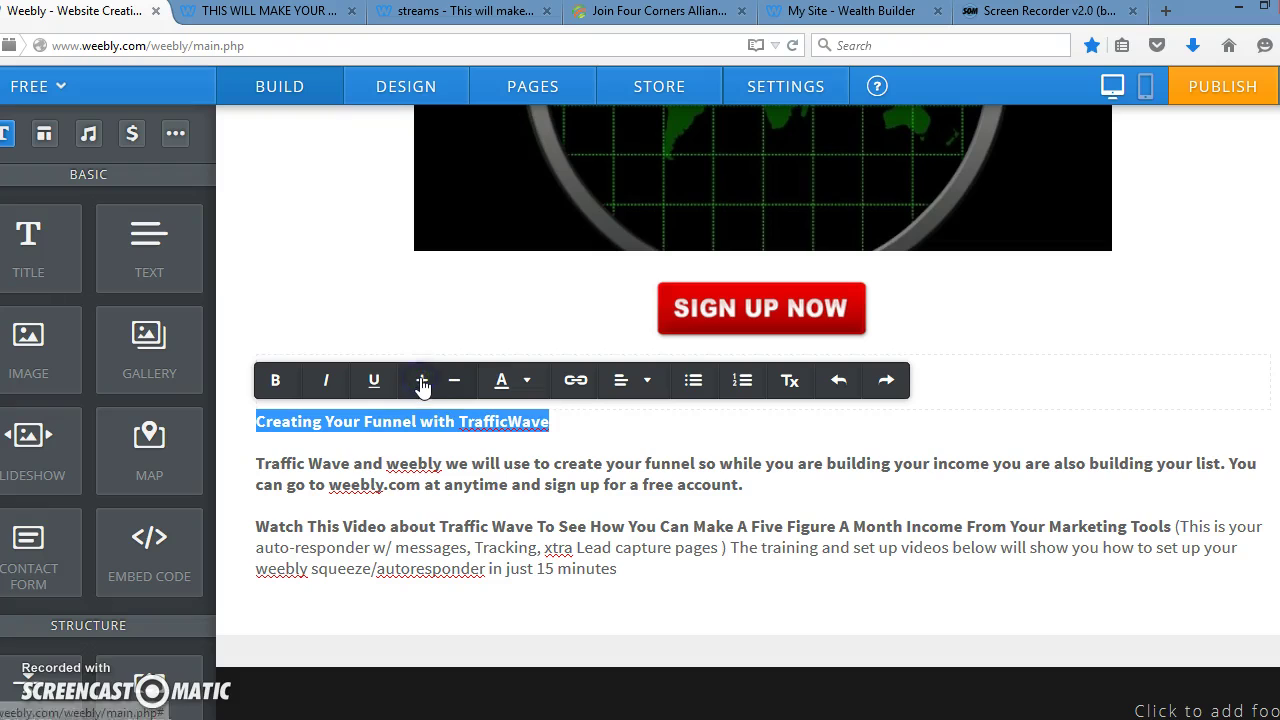
pyautogui.click(422, 381)
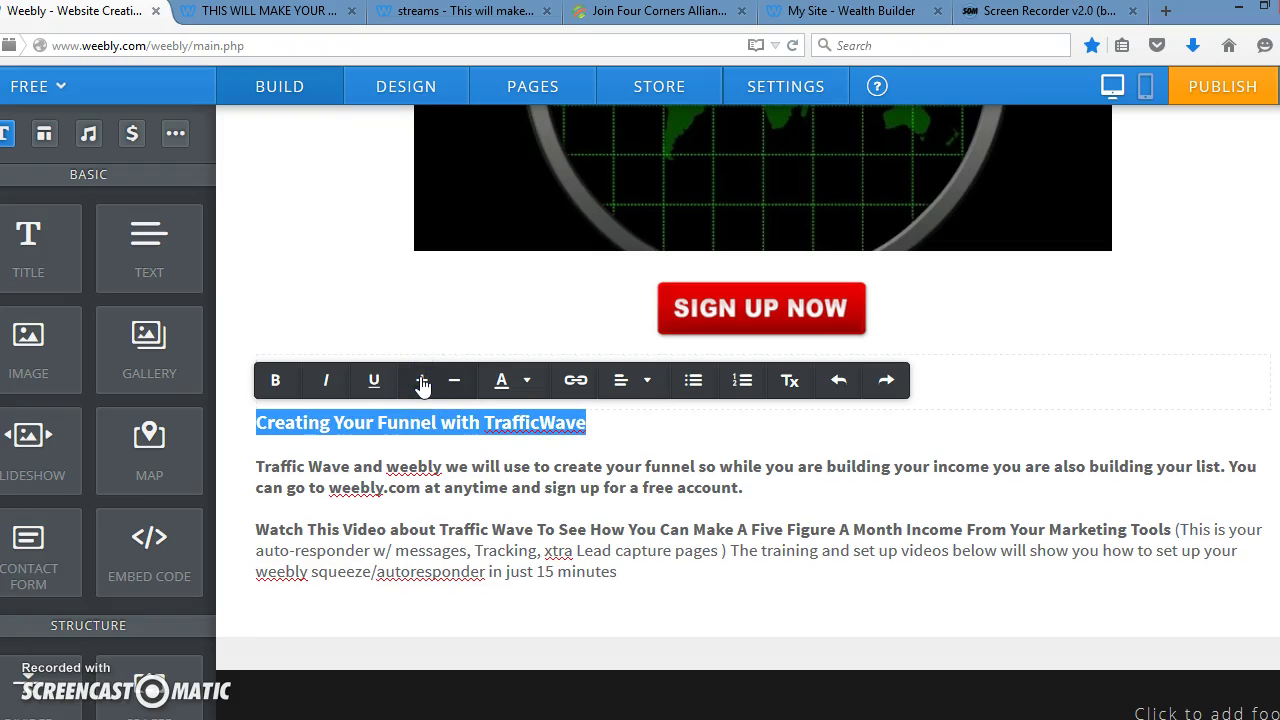
pyautogui.click(422, 381)
pyautogui.click(553, 452)
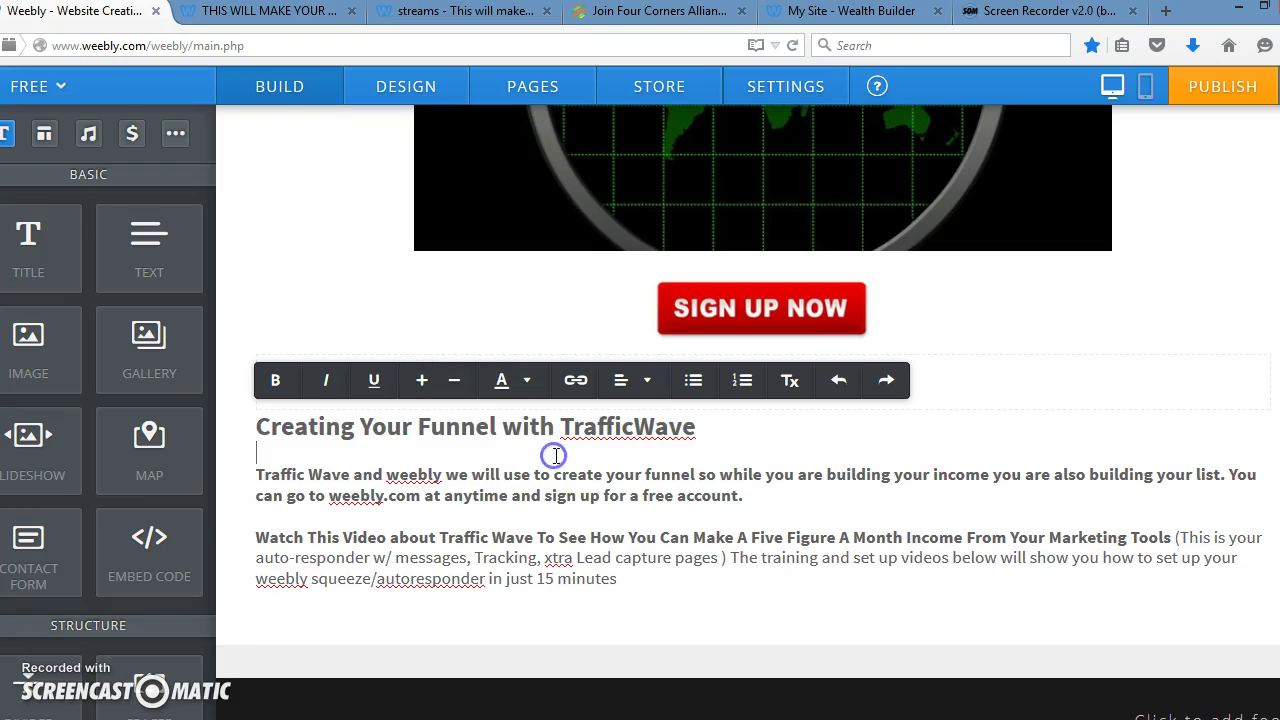
# Recolour the Creating Your Funnel with TrafficWave heading and the first paragraph under it to near-black #060404
pyautogui.moveTo(738, 495); pyautogui.dragTo(263, 428)
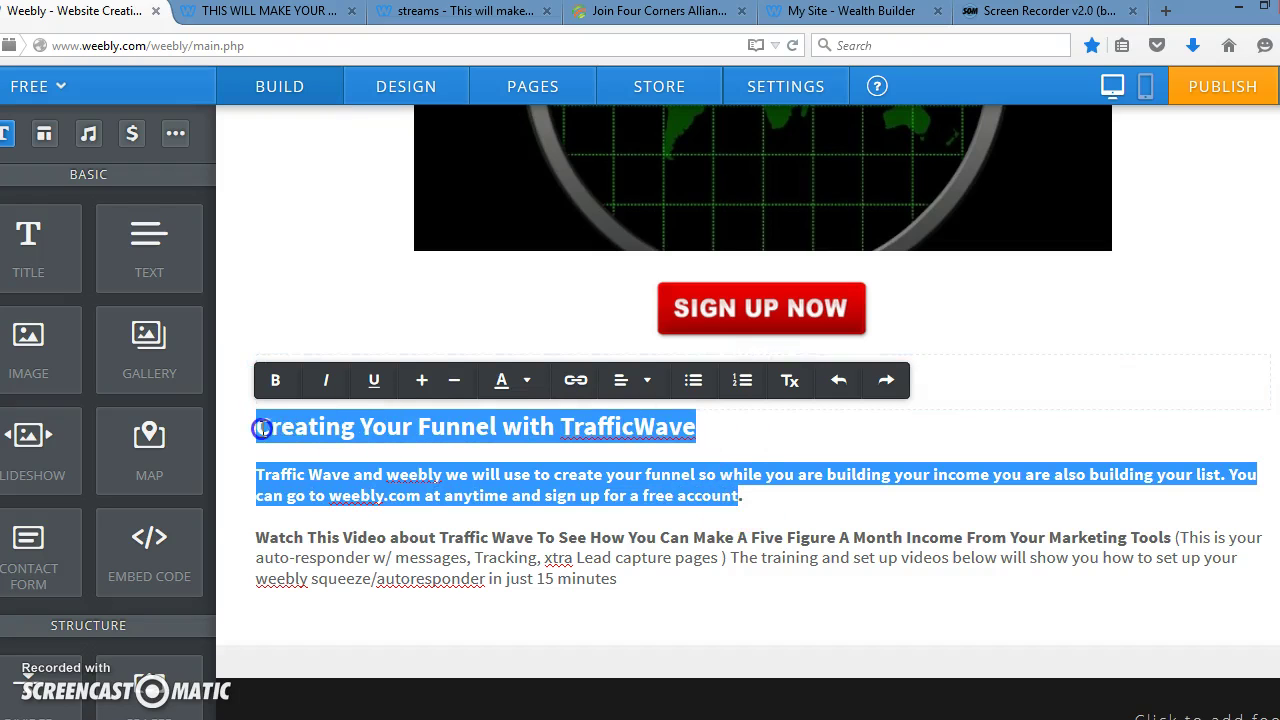
pyautogui.click(526, 391)
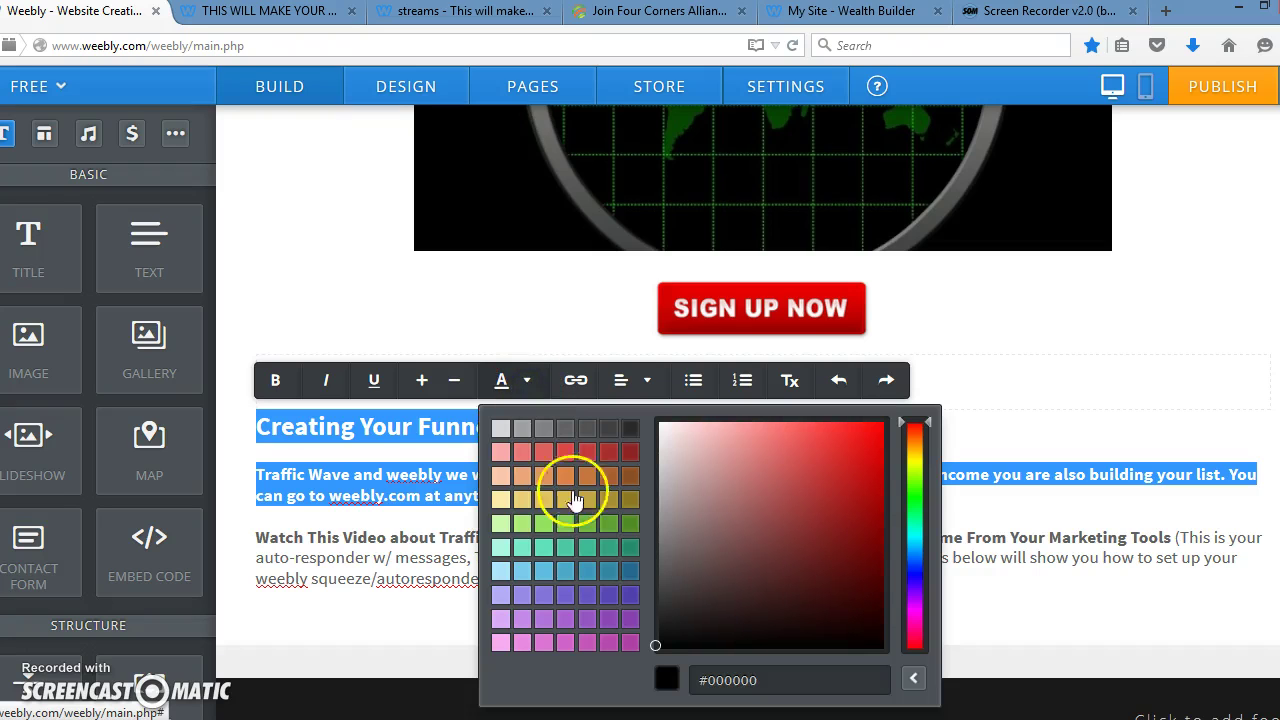
pyautogui.click(734, 641)
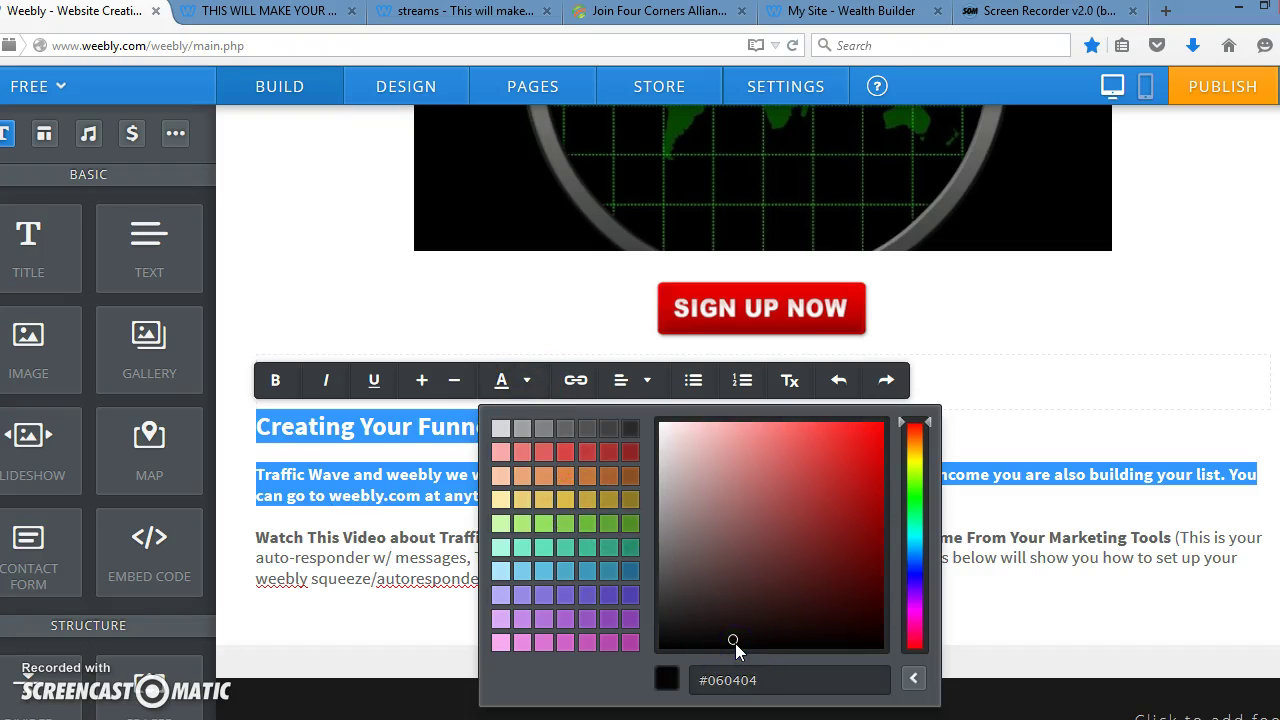
pyautogui.click(731, 638)
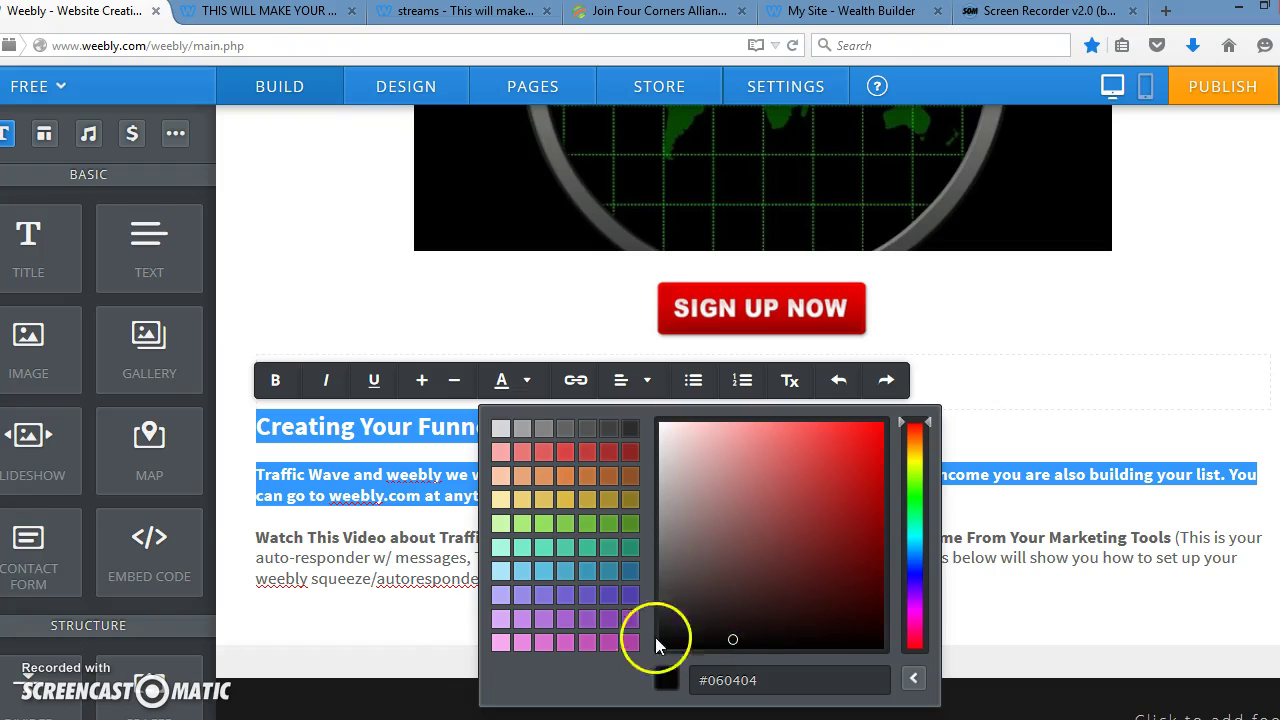
pyautogui.click(441, 641)
# Examine the TrafficWave video, sign-up button and training links on the streams page, and return to the site editor
pyautogui.click(763, 514)
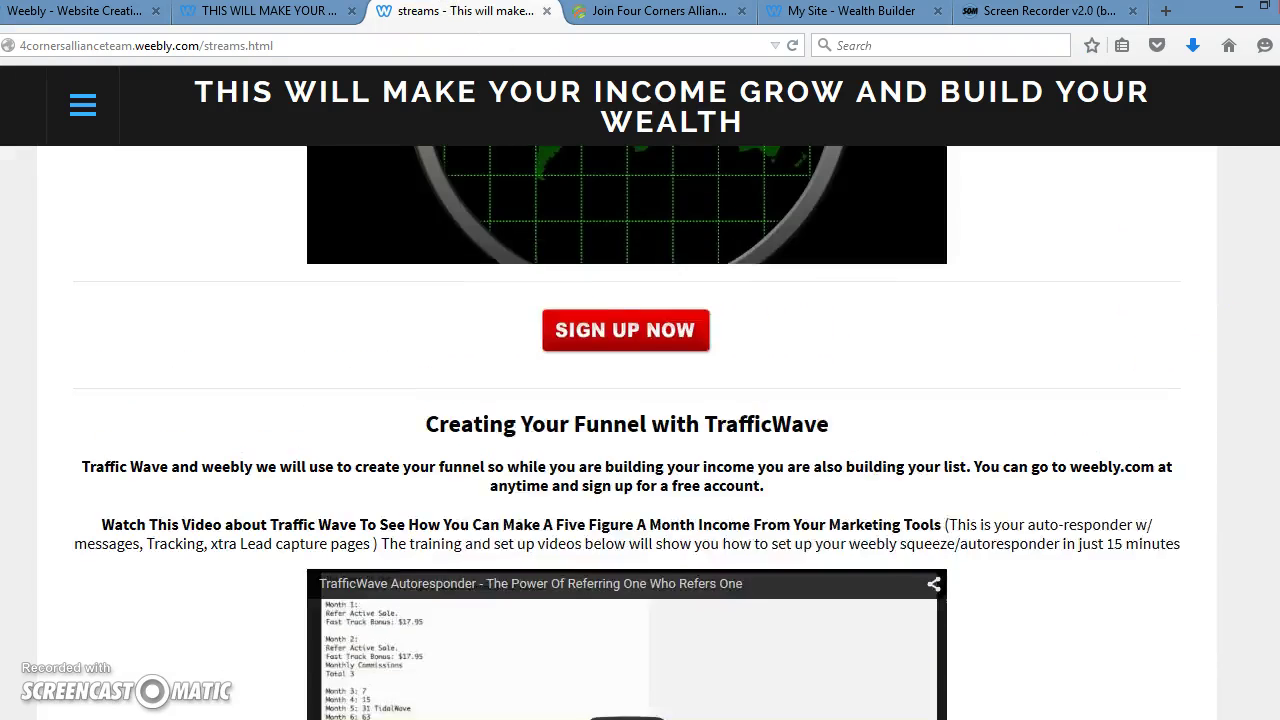
pyautogui.scroll(-8, 627, 430)
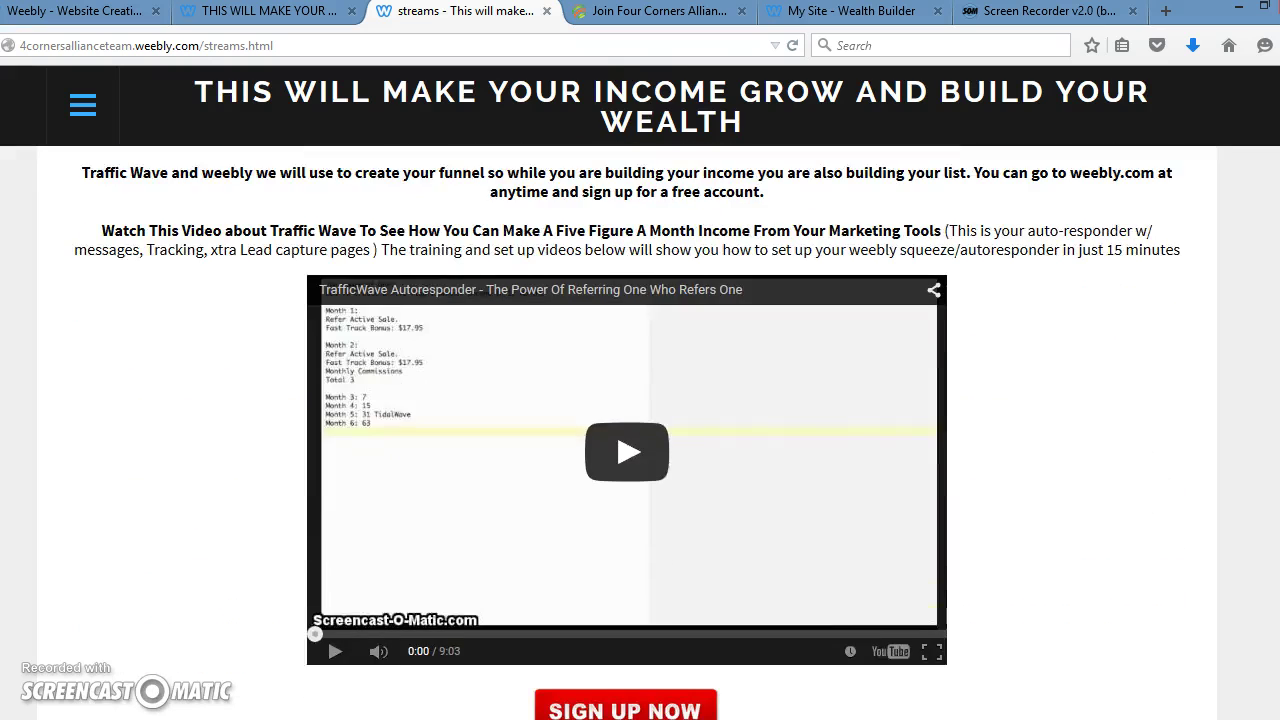
pyautogui.scroll(-3, 627, 430)
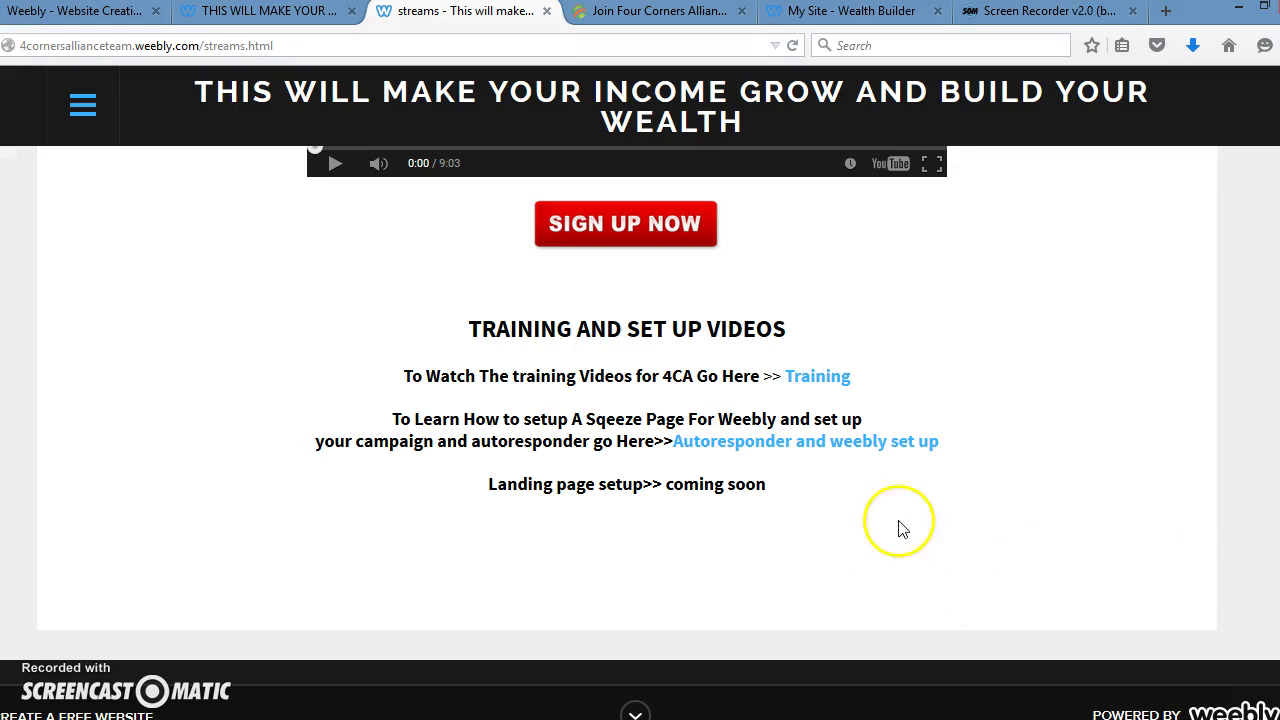
pyautogui.moveTo(925, 443); pyautogui.dragTo(889, 449)
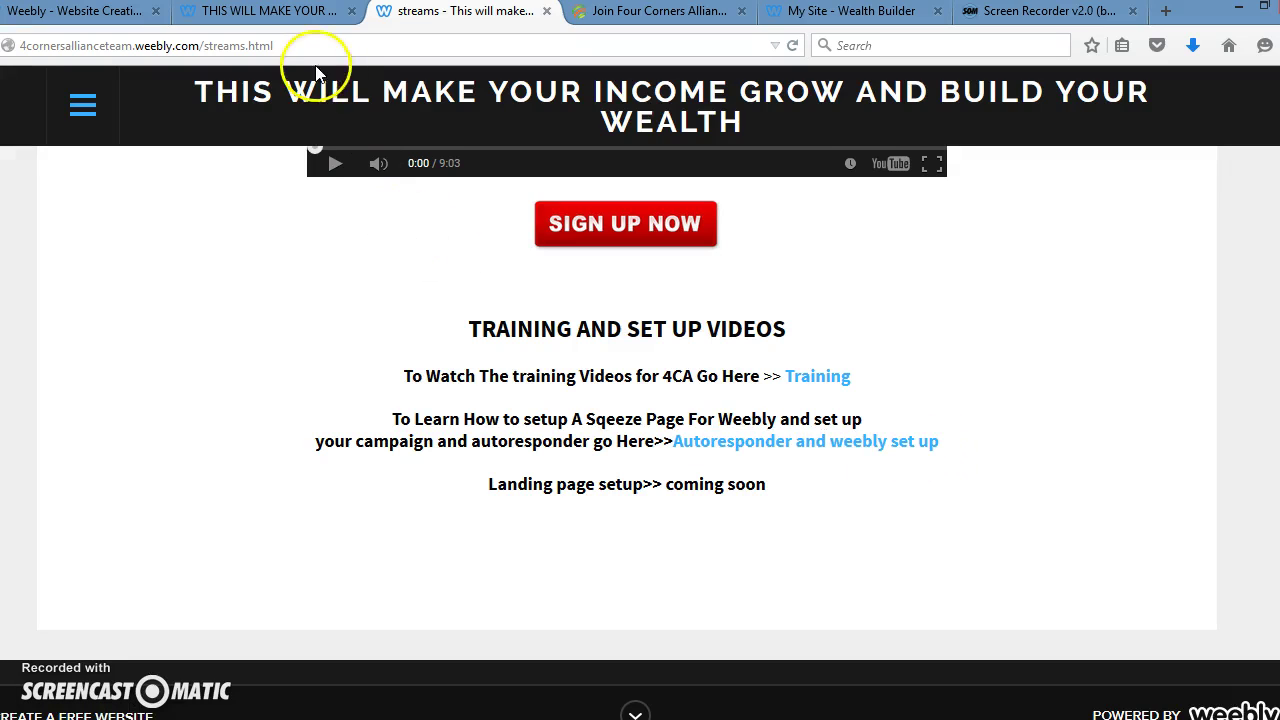
pyautogui.click(117, 16)
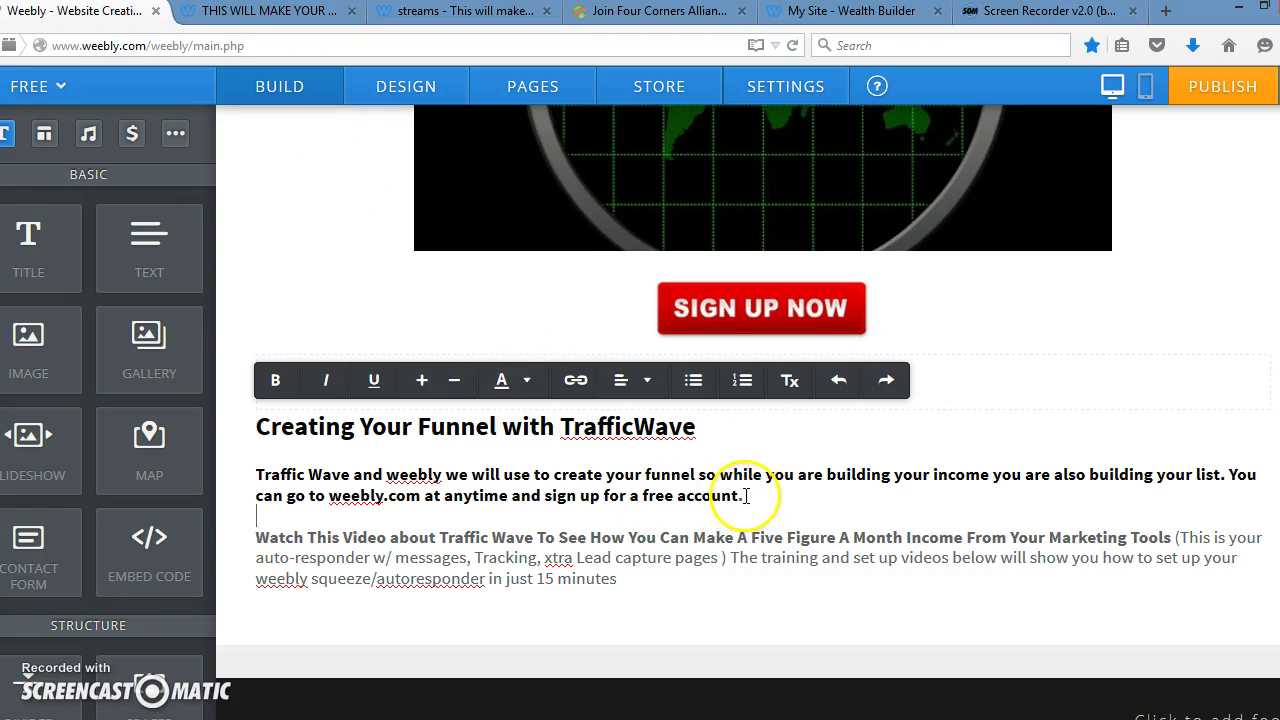
pyautogui.moveTo(742, 496); pyautogui.dragTo(645, 496)
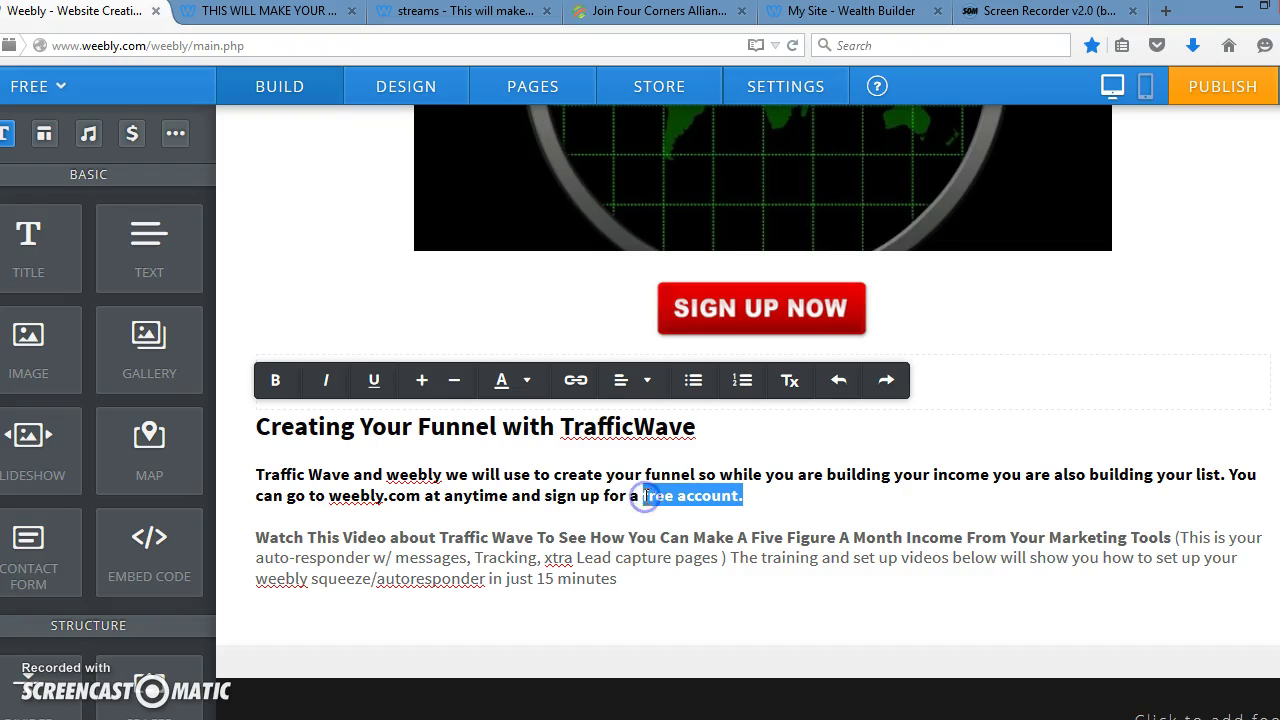
pyautogui.click(574, 388)
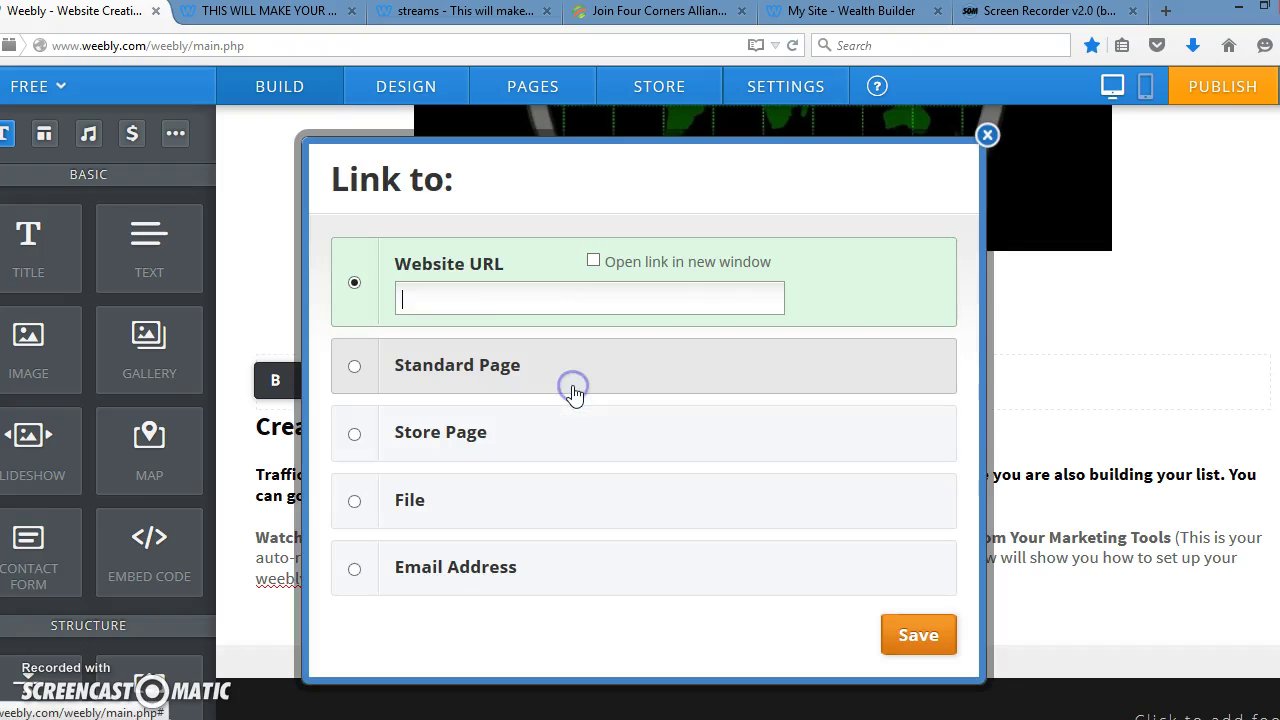
pyautogui.click(558, 295)
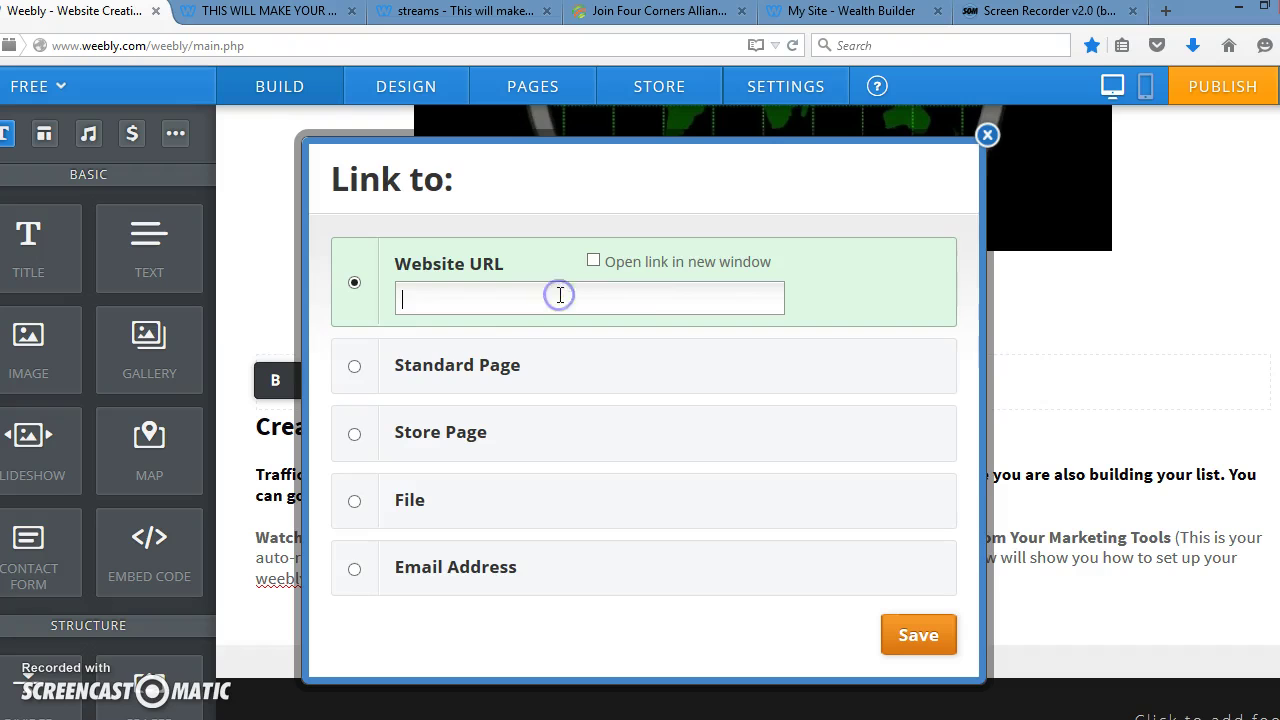
pyautogui.click(874, 466)
pyautogui.click(985, 137)
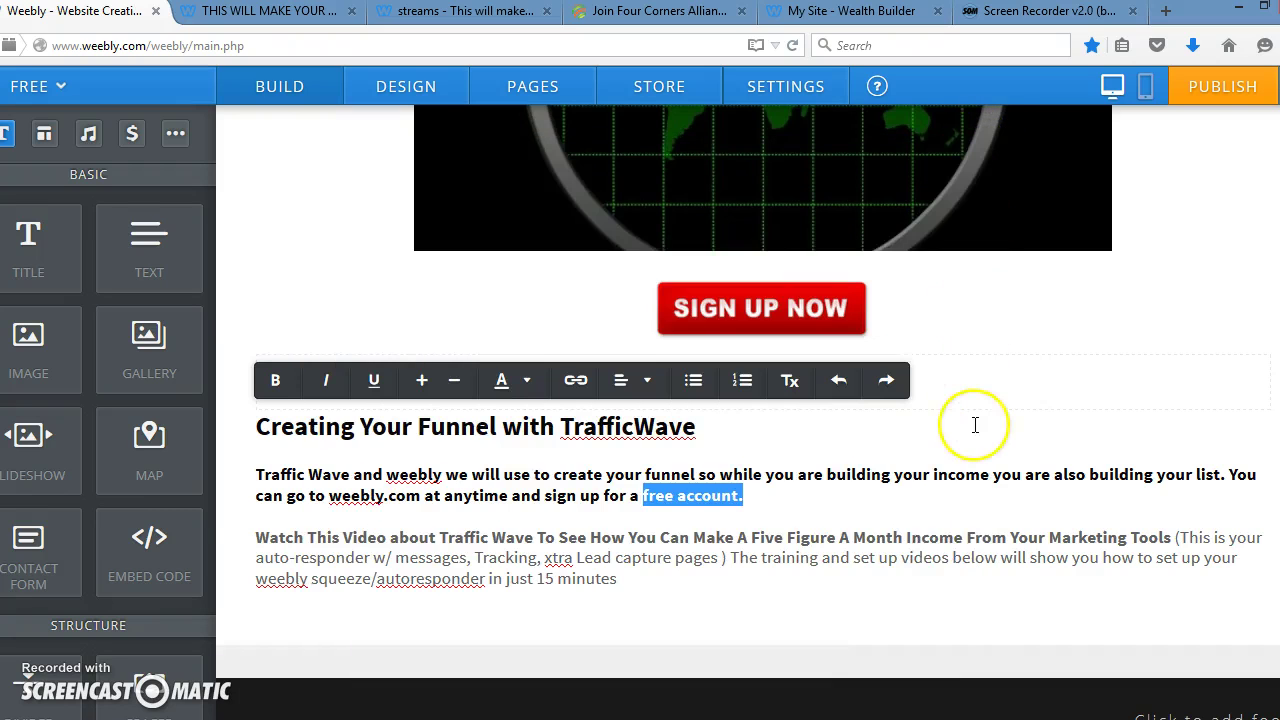
# Publish the updated site and dismiss the publishing confirmation
pyautogui.click(1215, 93)
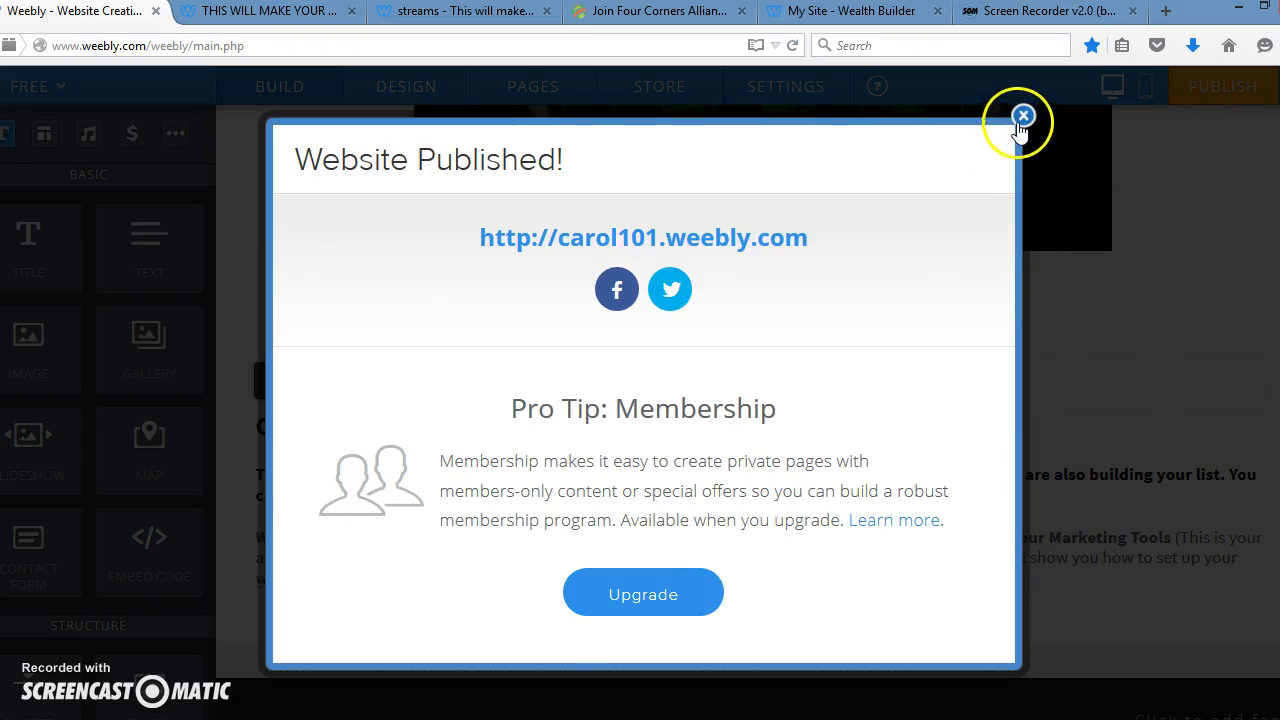
pyautogui.click(1023, 115)
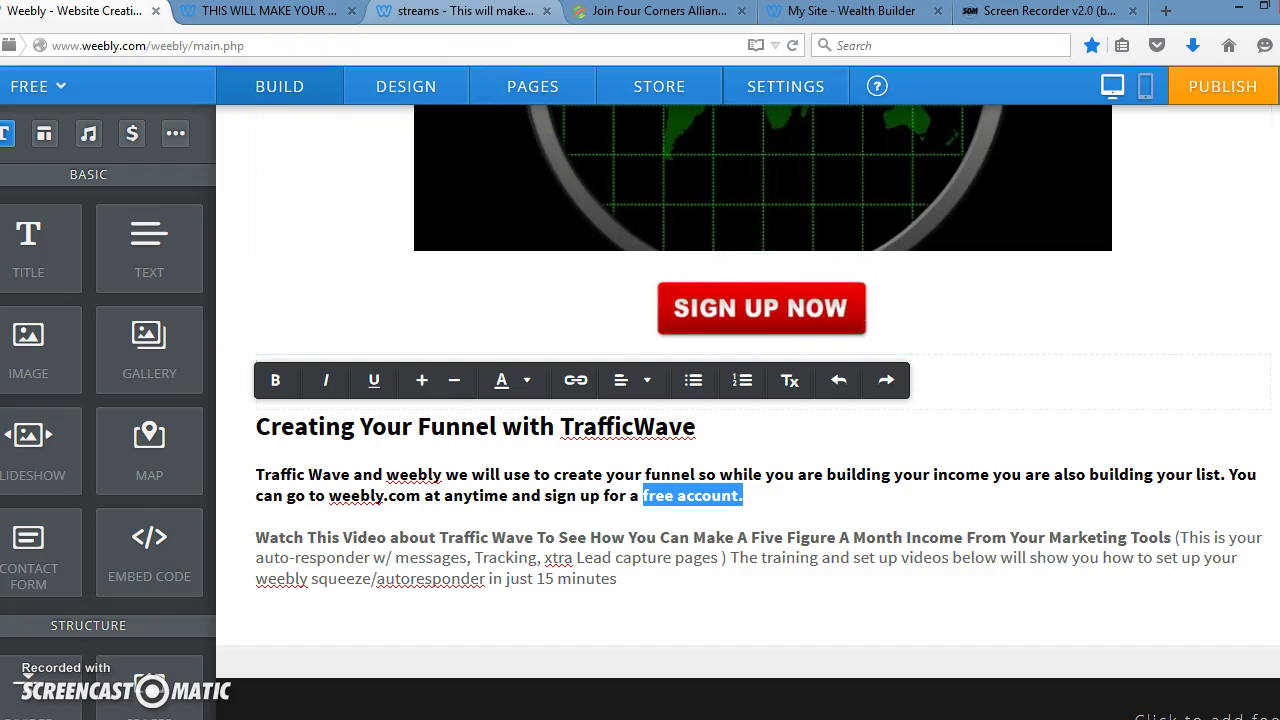
# Review the upper part of the streams page and the Wealth Builder squeeze page with its sign-up form
pyautogui.click(487, 12)
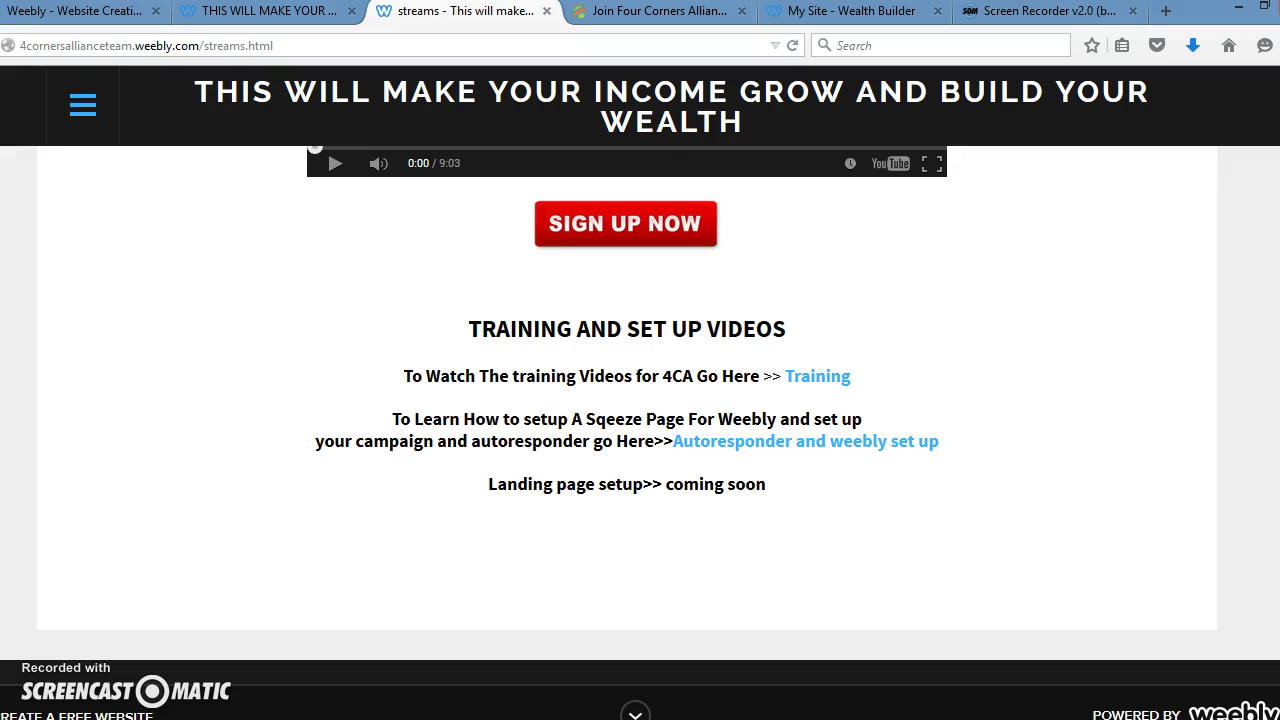
pyautogui.scroll(10, 640, 400)
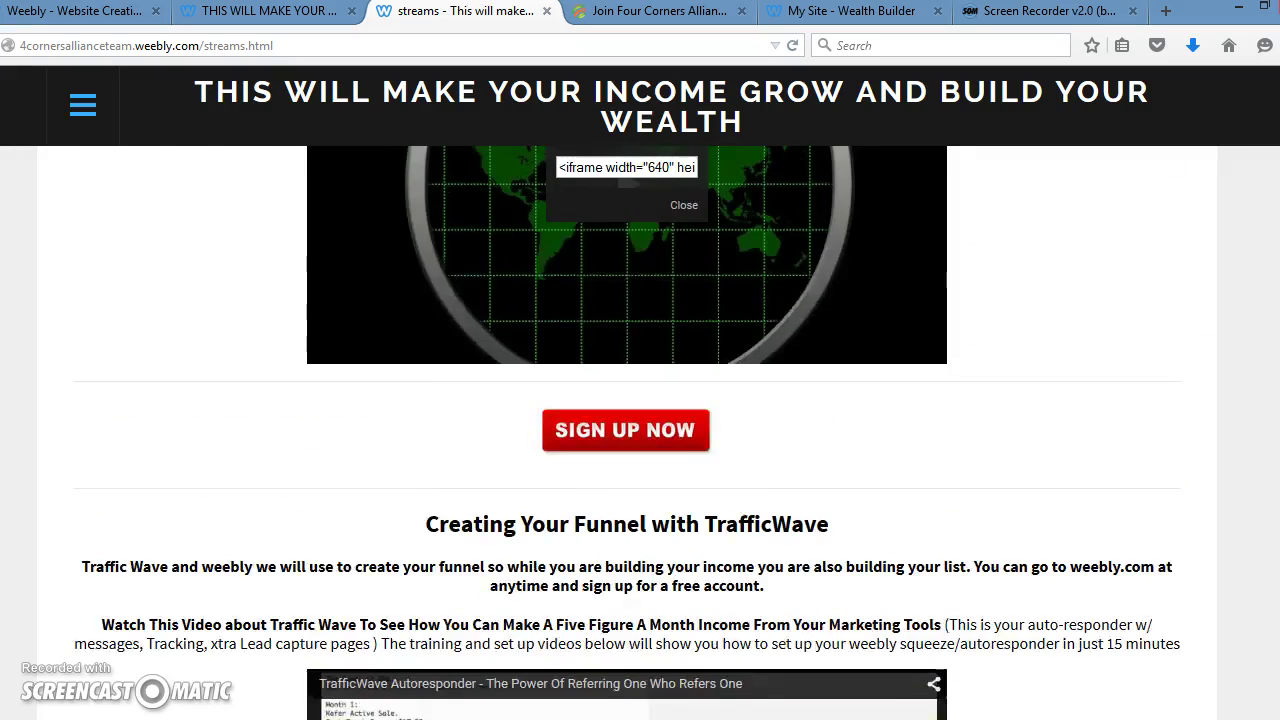
pyautogui.scroll(5, 640, 430)
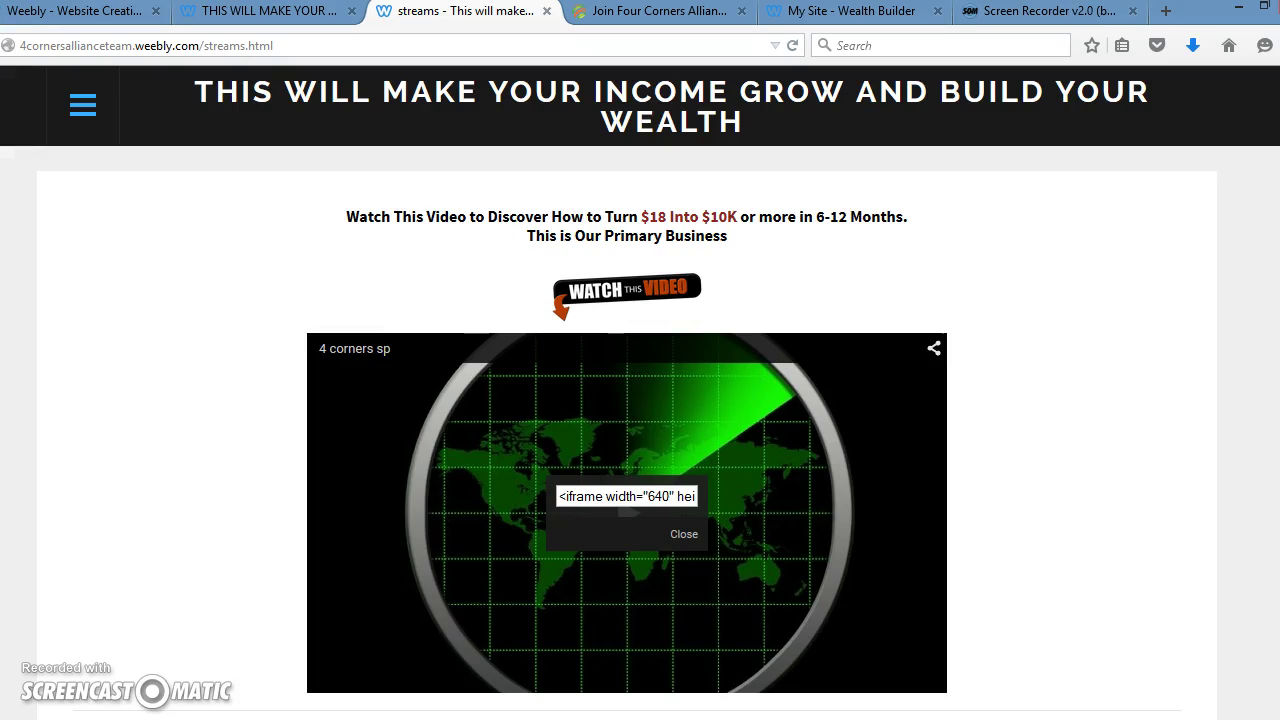
pyautogui.click(863, 18)
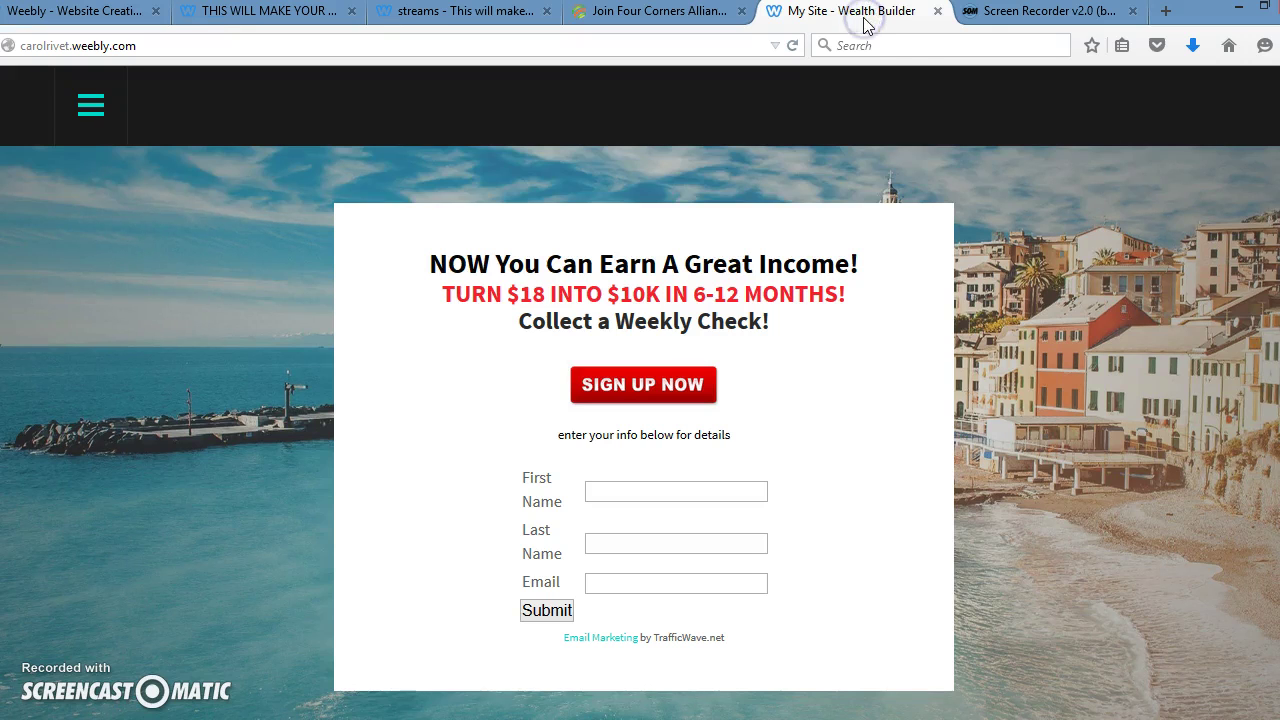
pyautogui.click(629, 493)
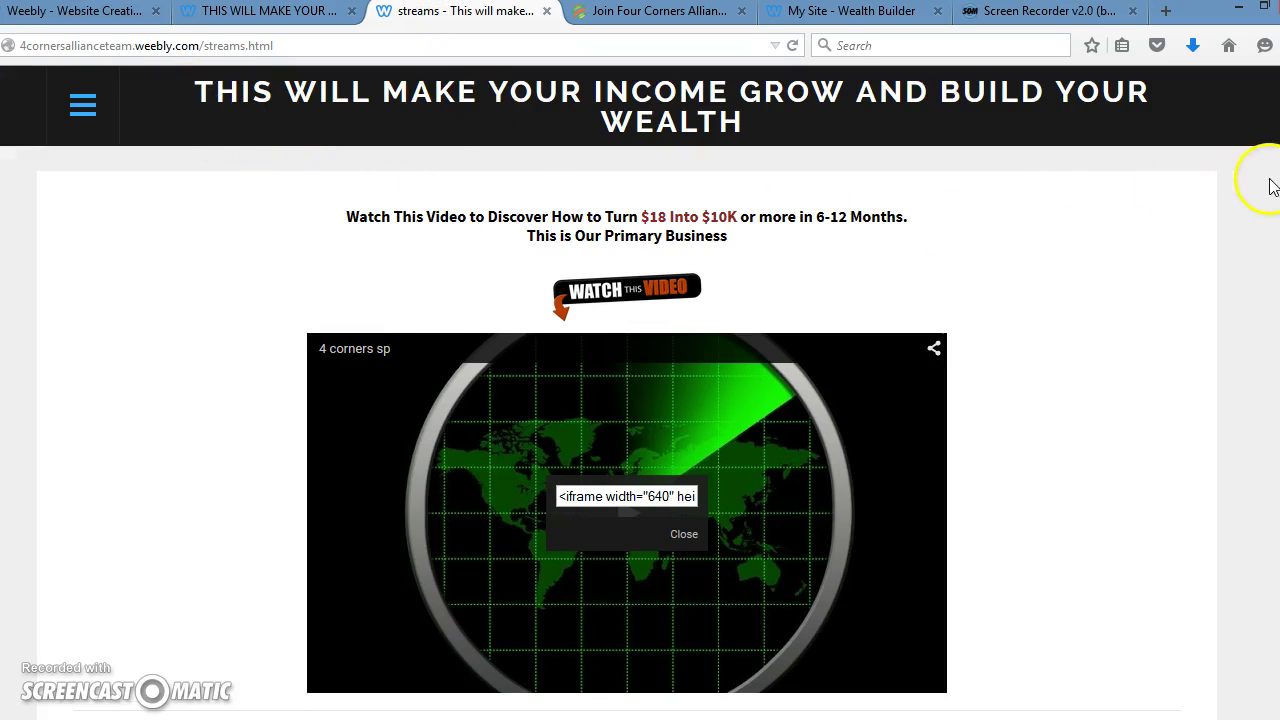
# Close the embed code box covering the 4 corners sp video on the streams page
pyautogui.scroll(-4, 640, 430)
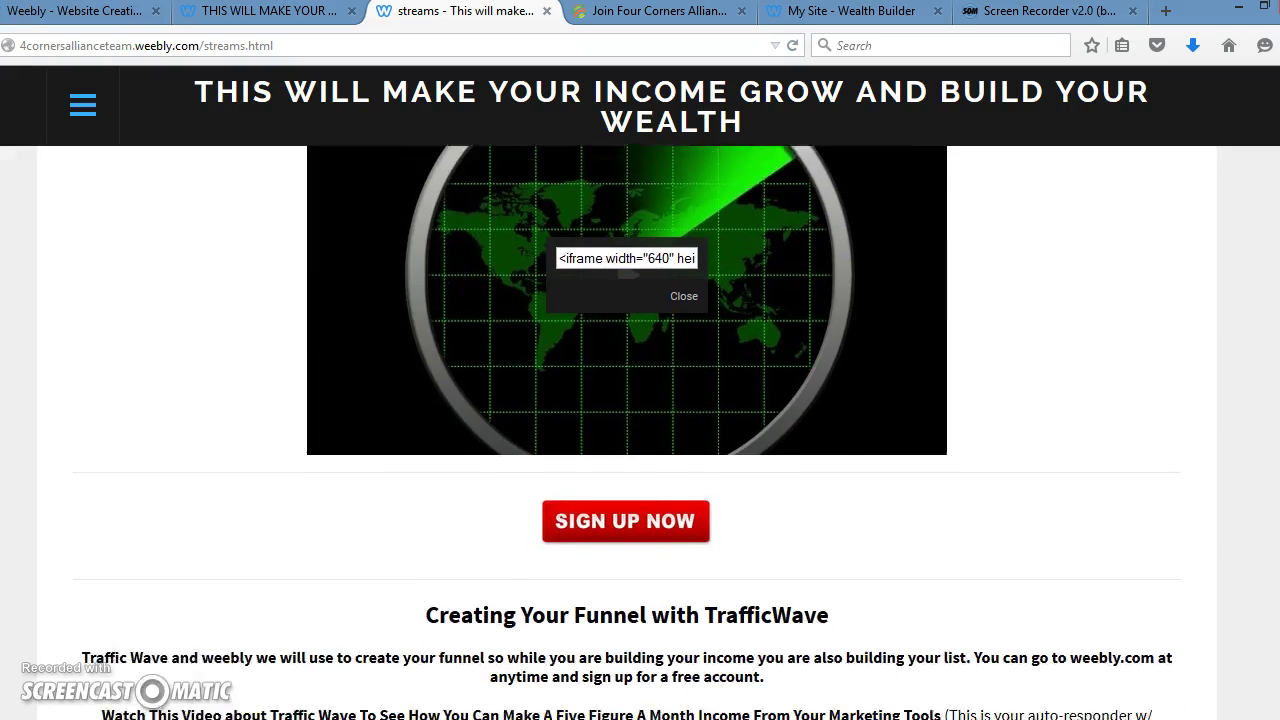
pyautogui.scroll(-1, 640, 430)
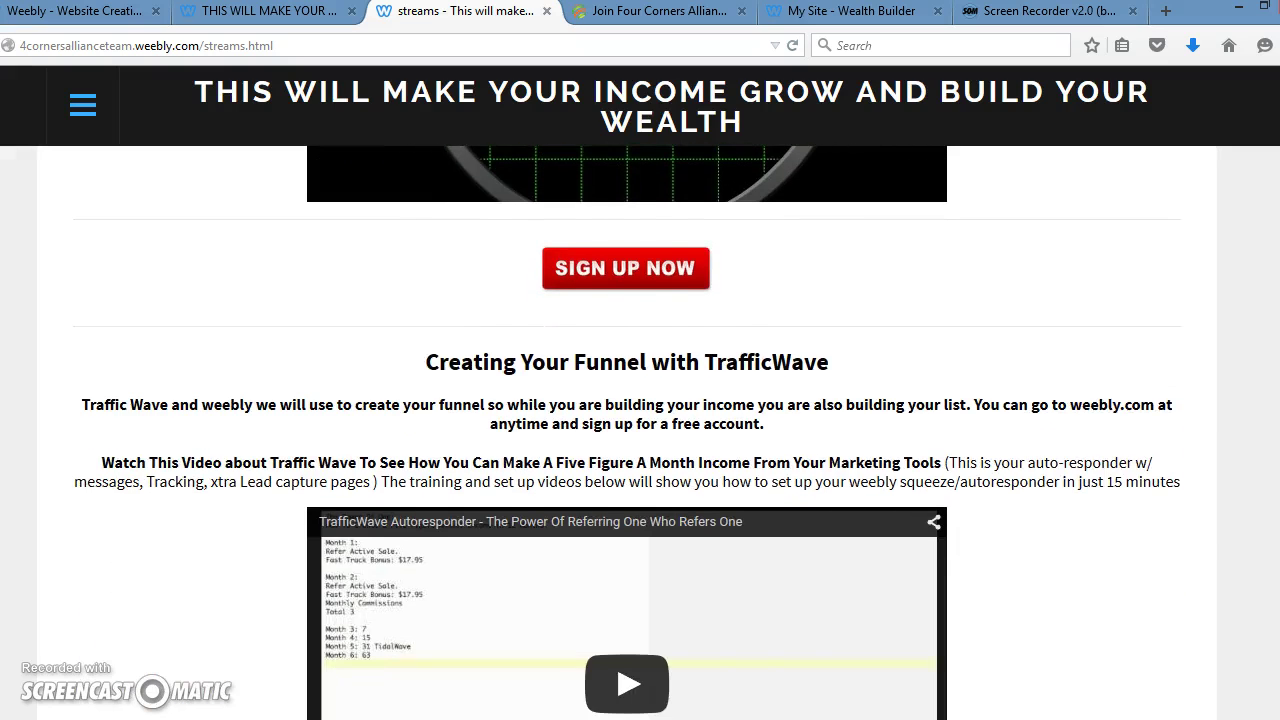
pyautogui.scroll(5, 640, 430)
pyautogui.scroll(-1, 640, 430)
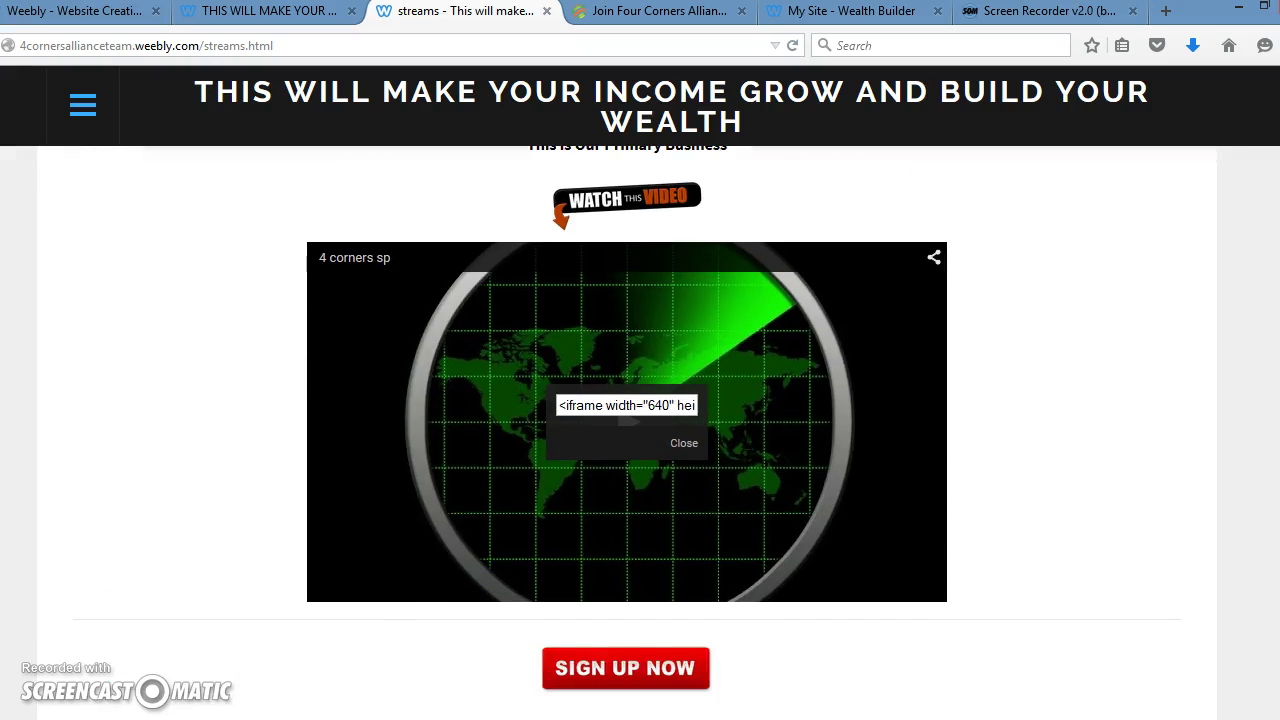
pyautogui.click(697, 445)
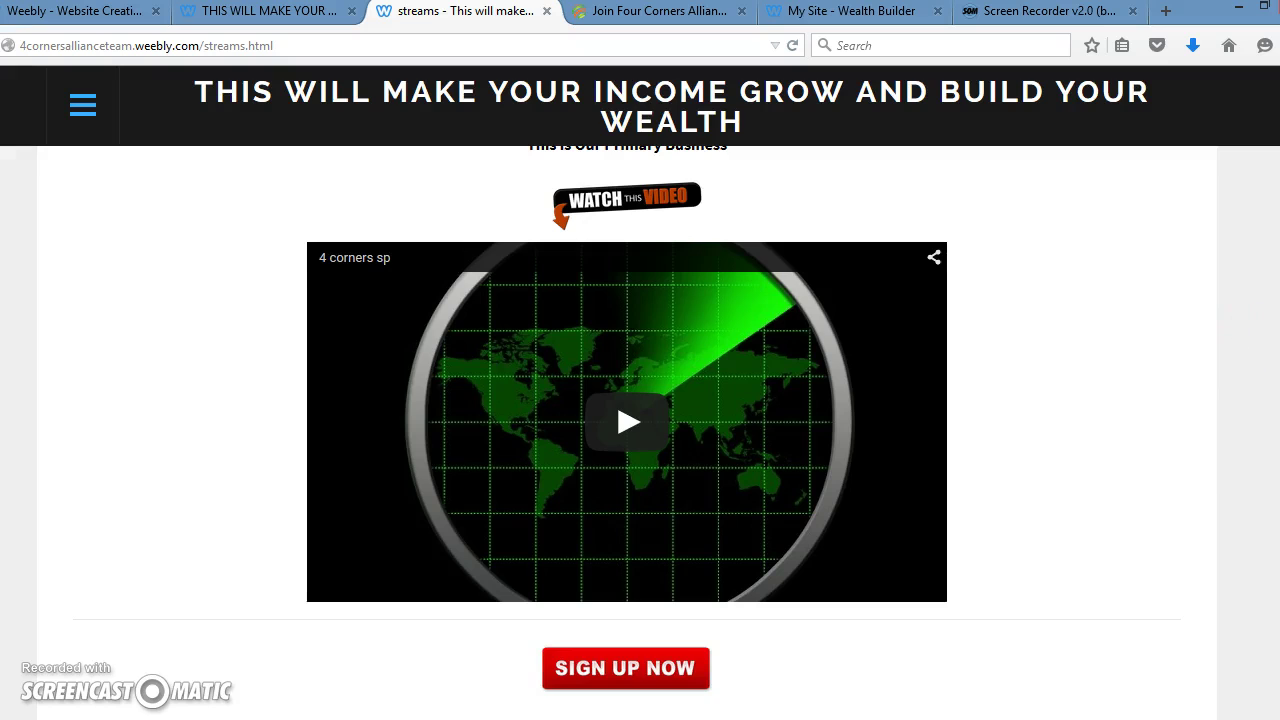
# Examine the sign-up button and the TrafficWave funnel text and video on the streams page
pyautogui.scroll(-1, 626, 433)
pyautogui.scroll(-5, 640, 430)
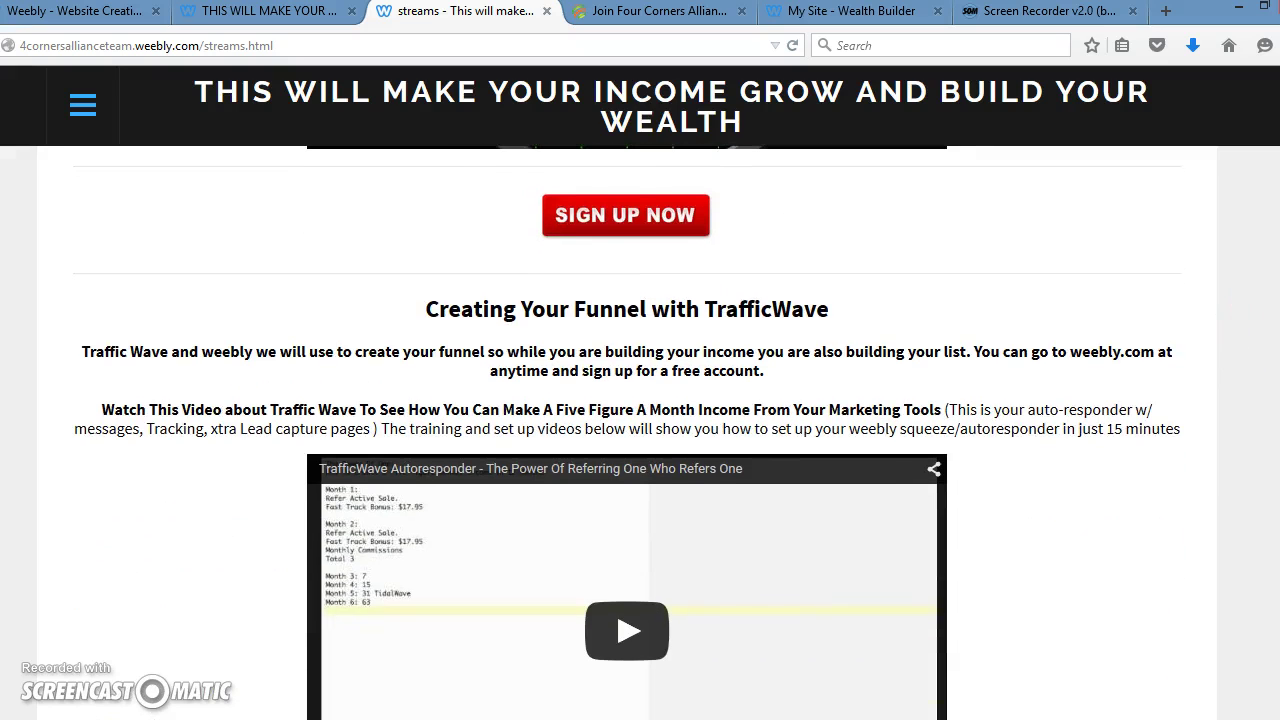
pyautogui.scroll(6, 627, 433)
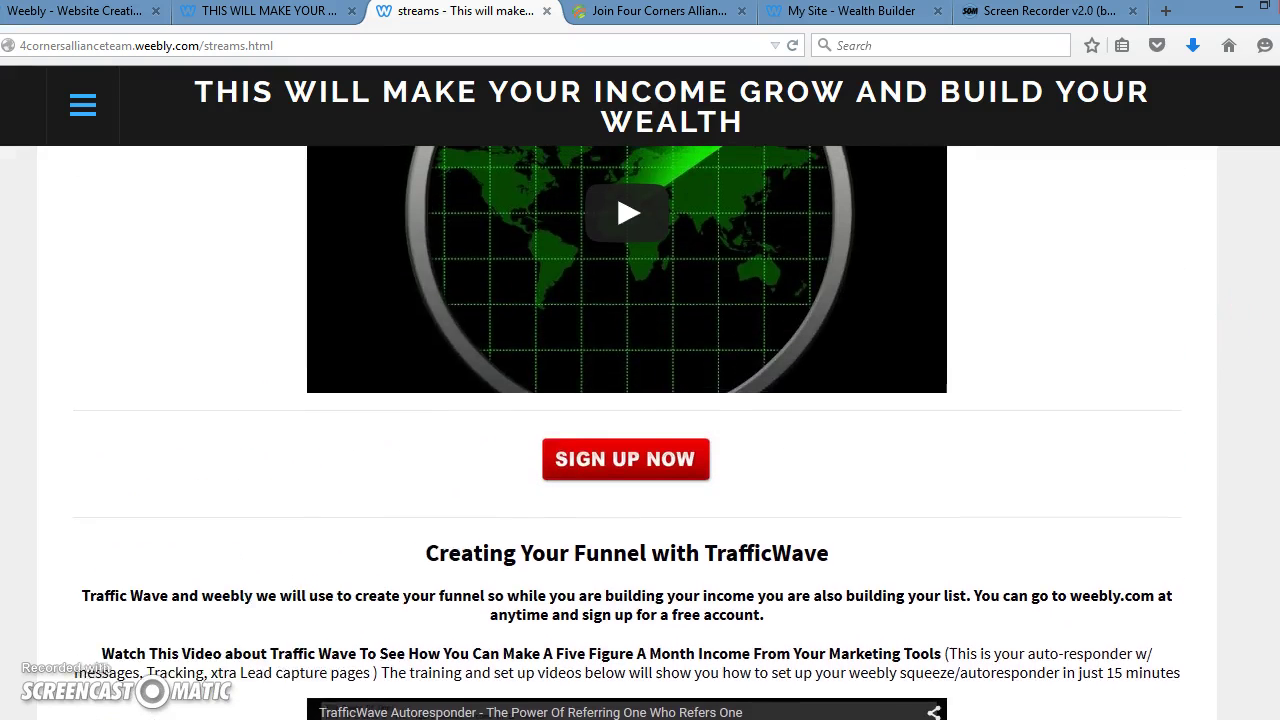
pyautogui.scroll(-6, 627, 432)
pyautogui.scroll(-1, 627, 420)
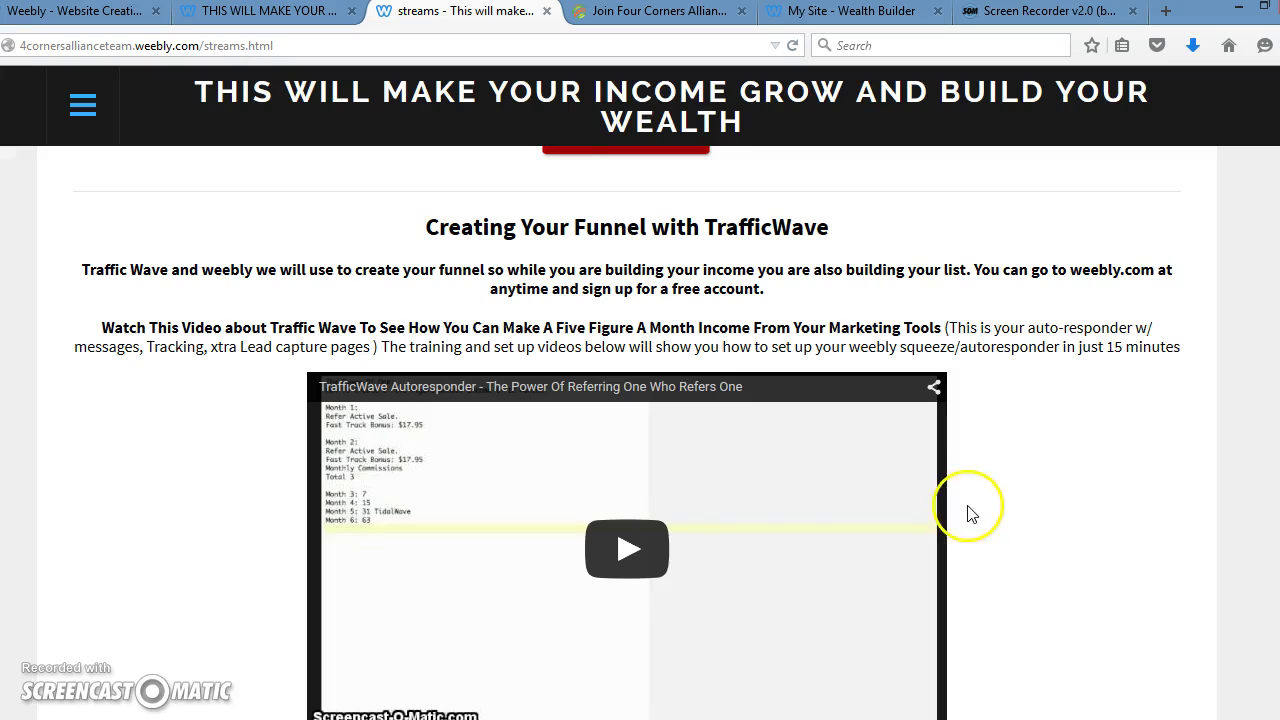
pyautogui.scroll(-1, 627, 433)
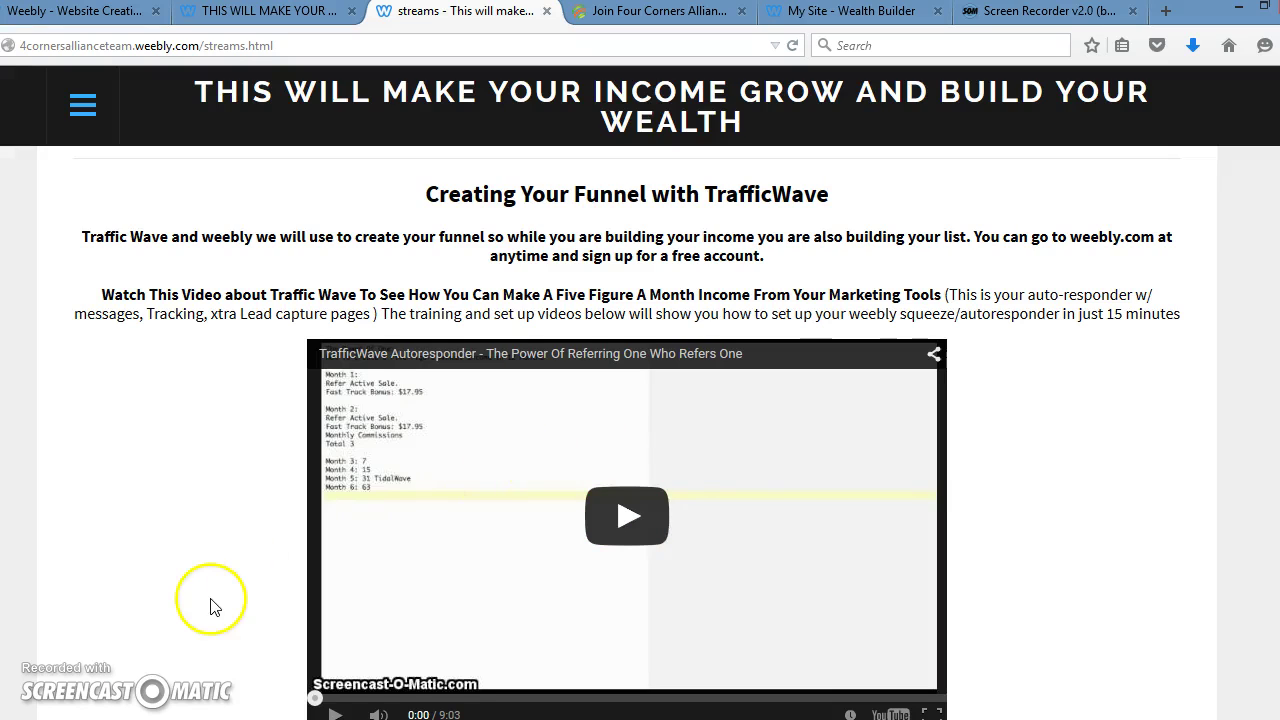
pyautogui.click(48, 676)
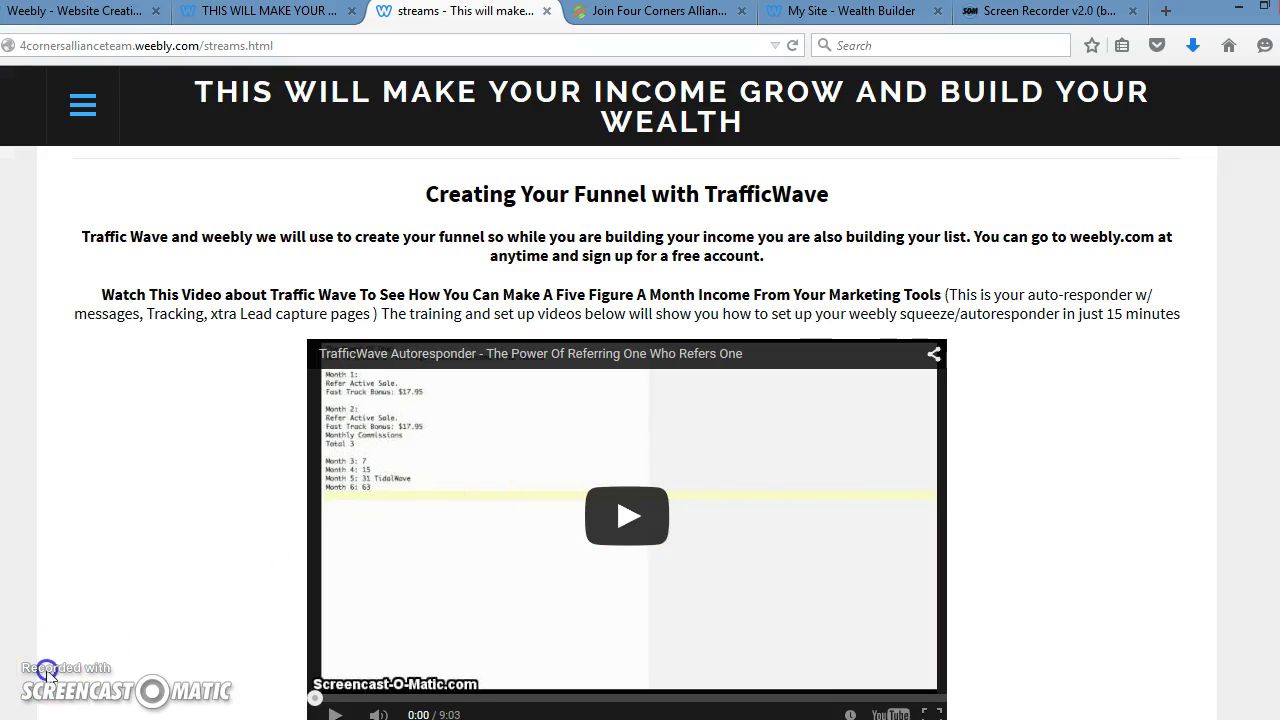